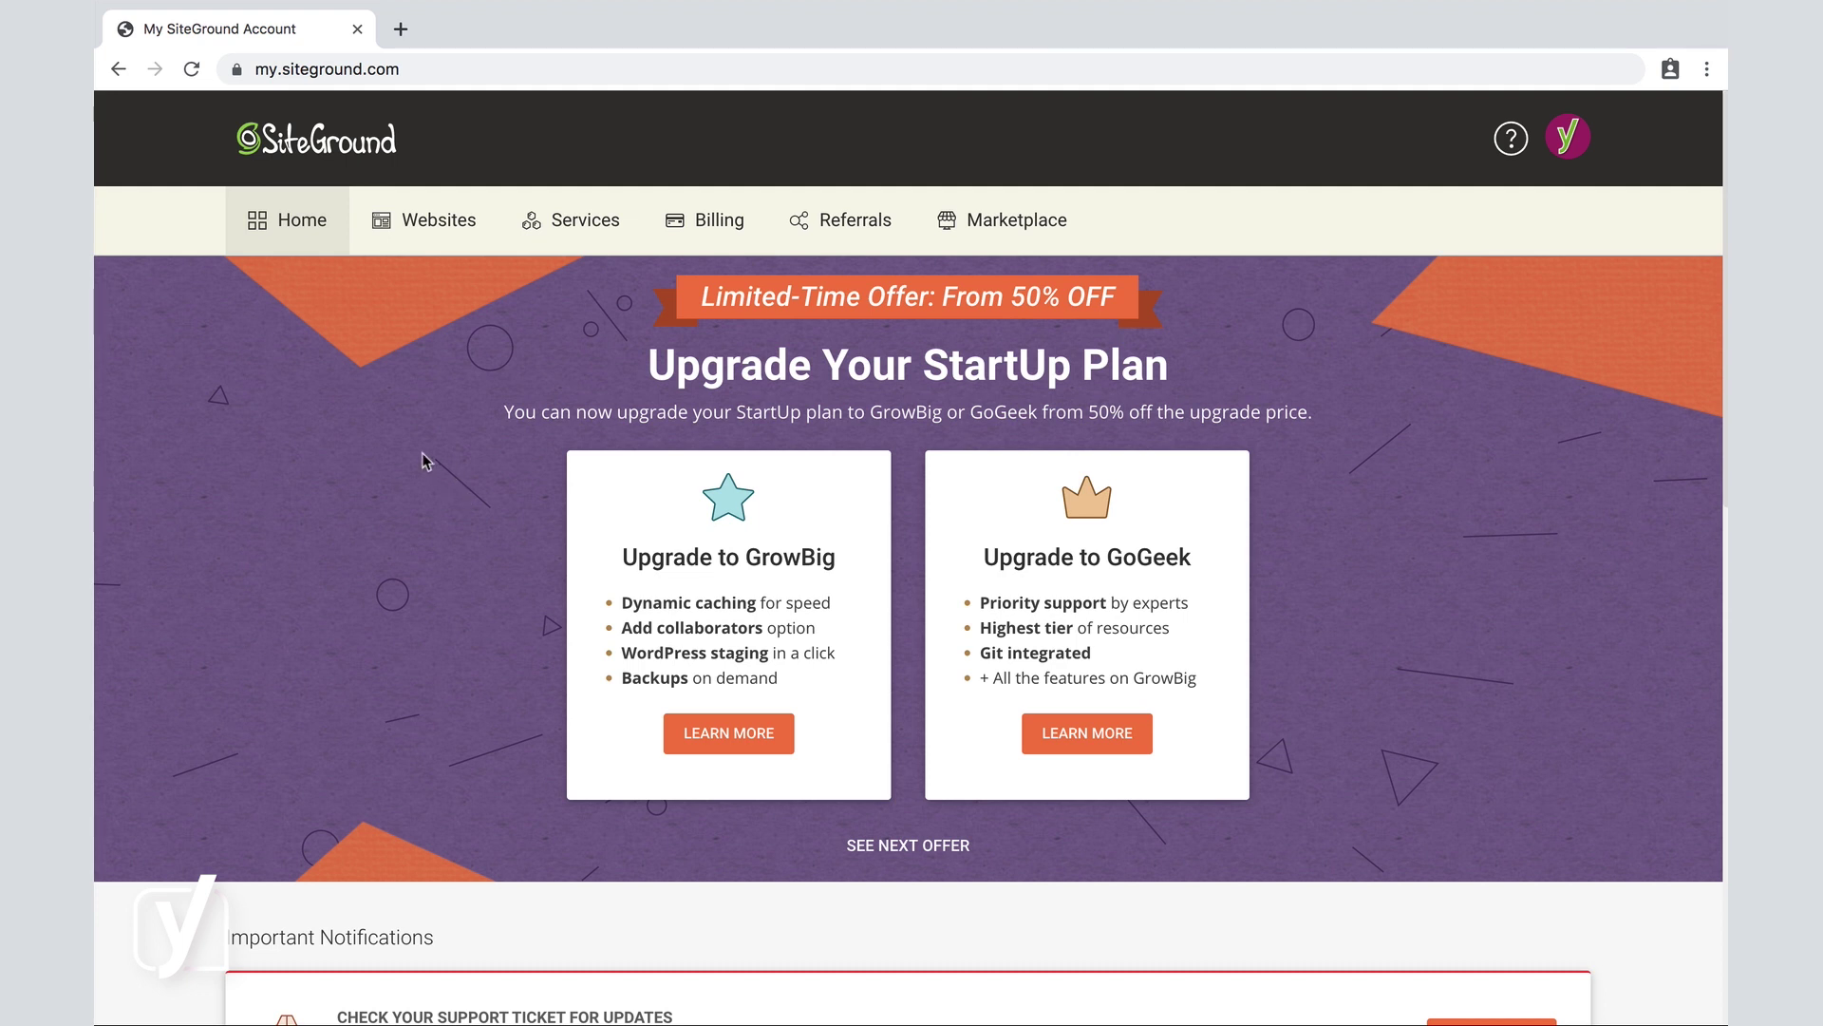
Scroll down and back up through the SiteGround account home page.
scroll(421, 452, "down", 9)
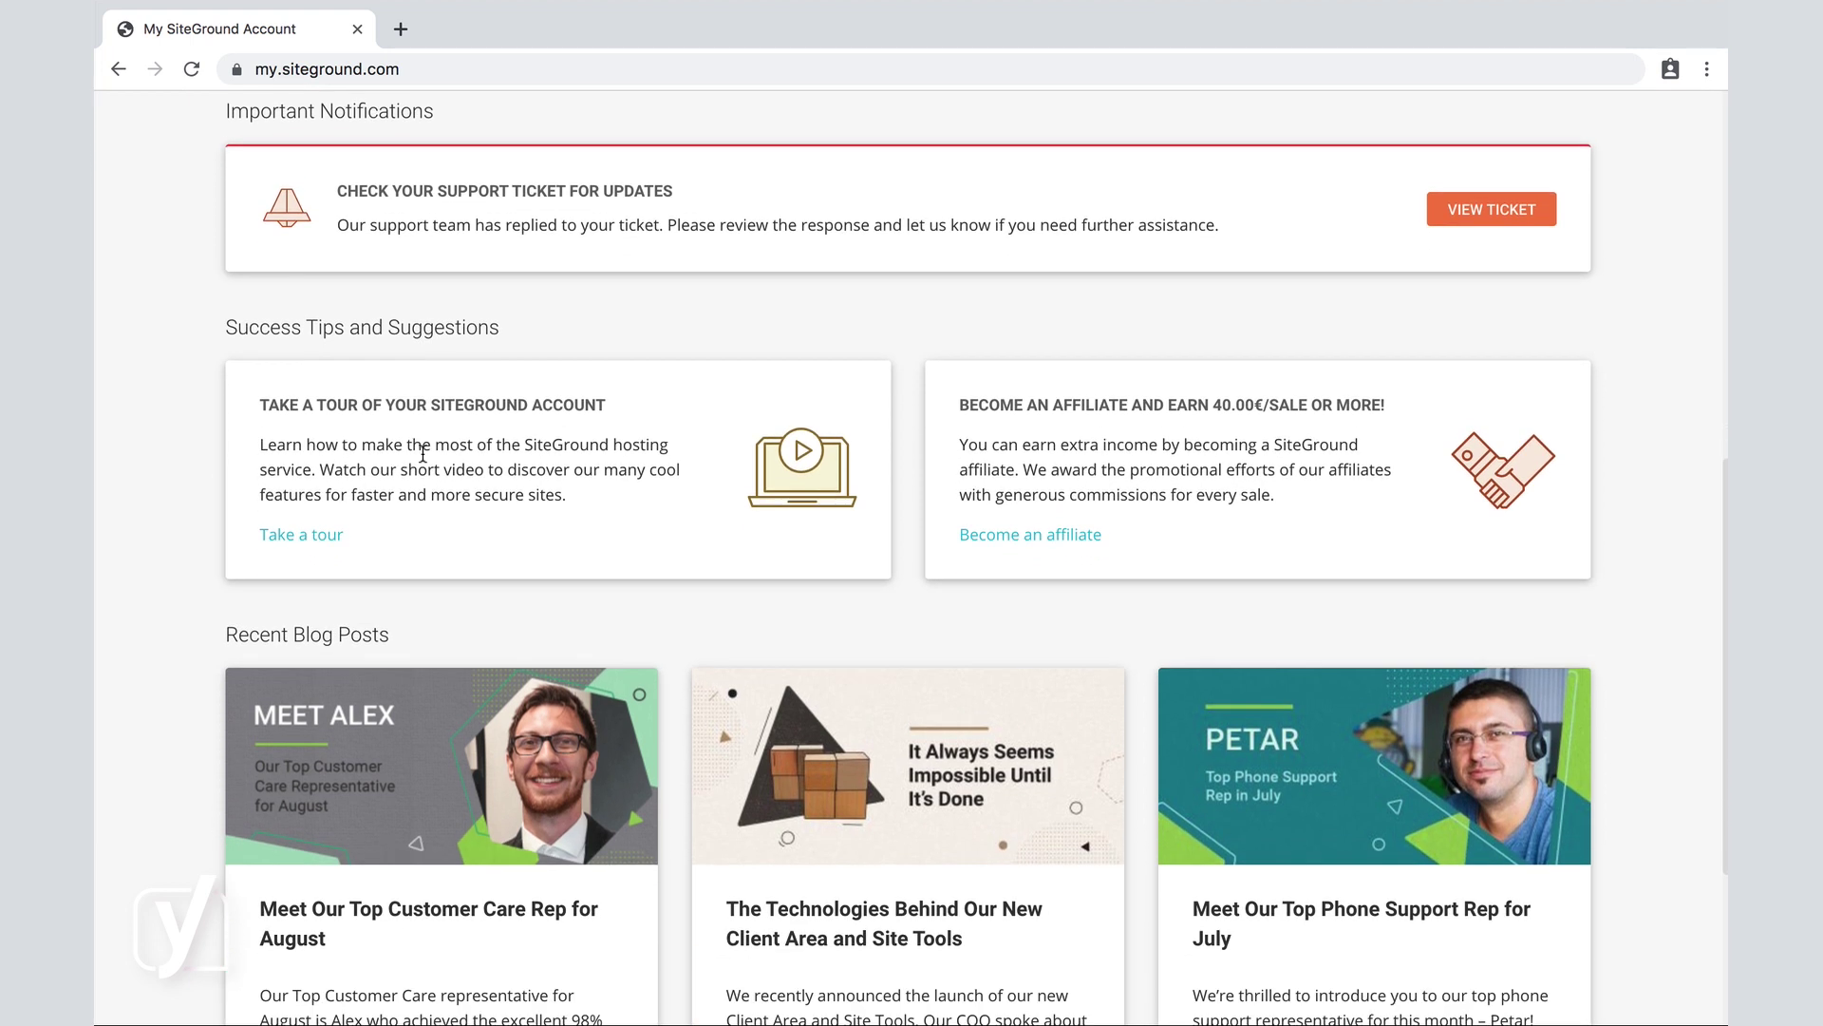
scroll(423, 453, "down", 5)
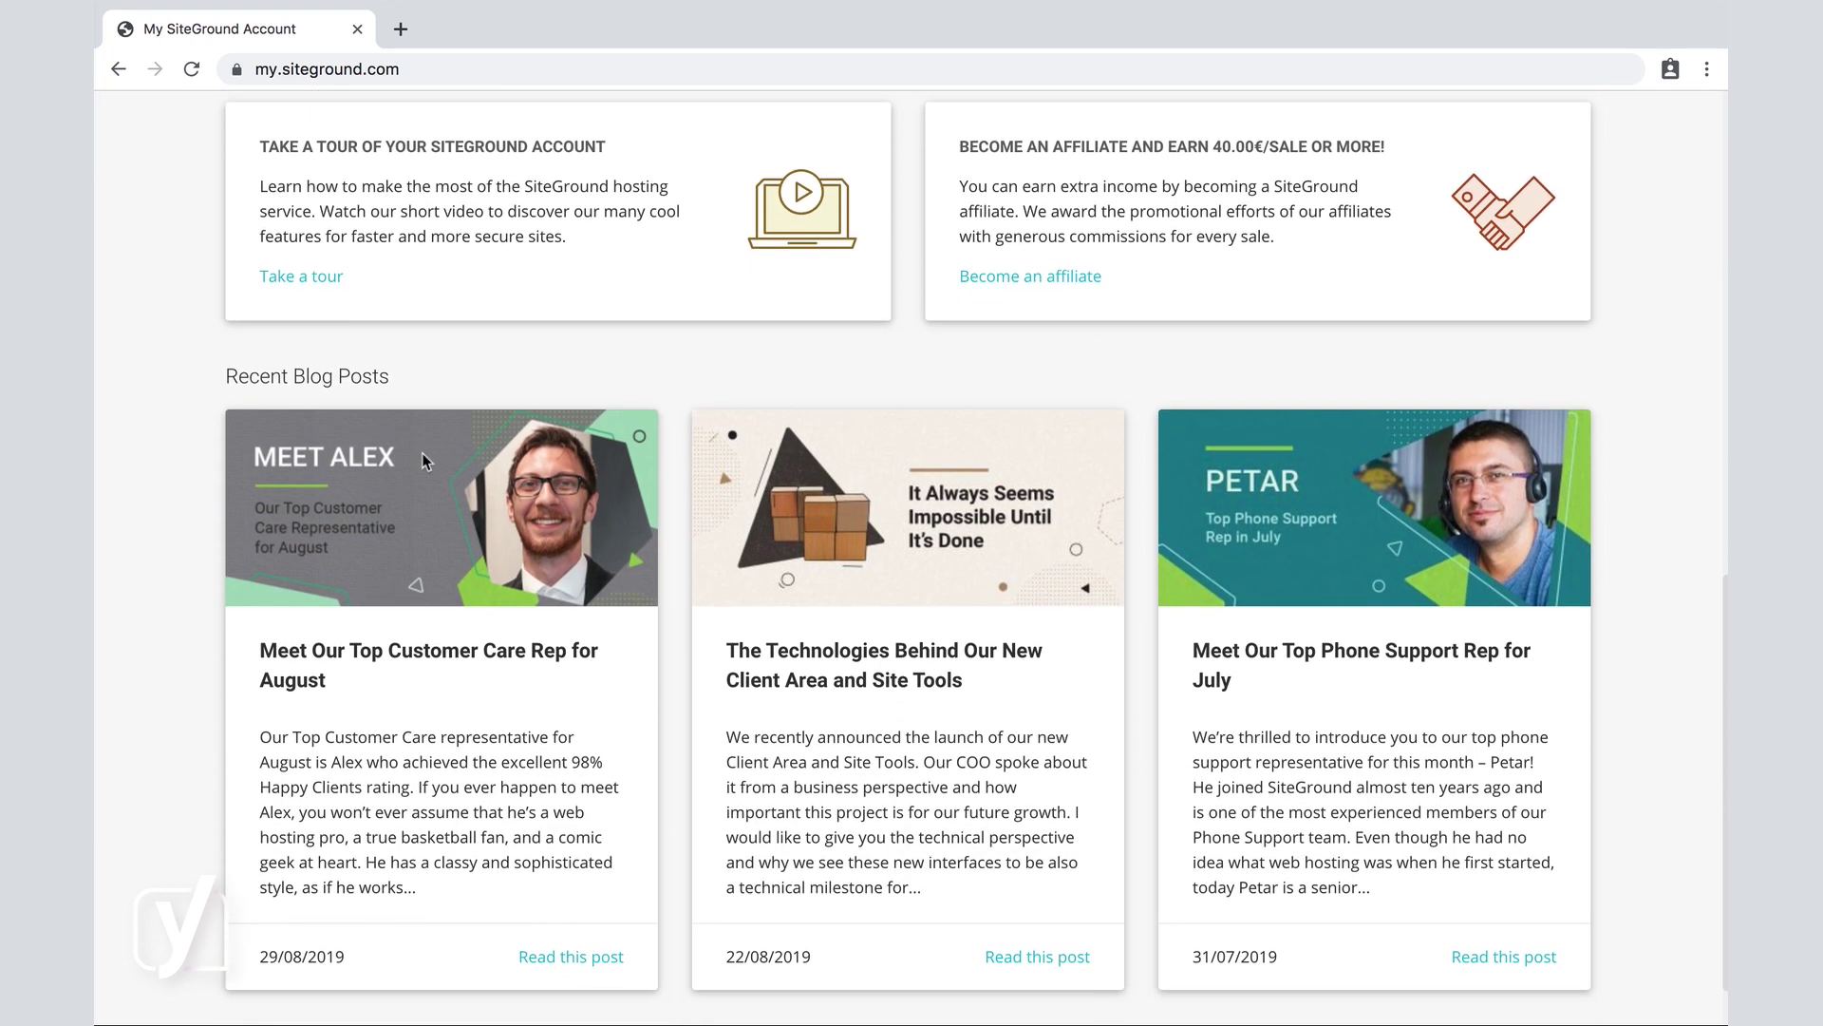
scroll(422, 452, "up", 7)
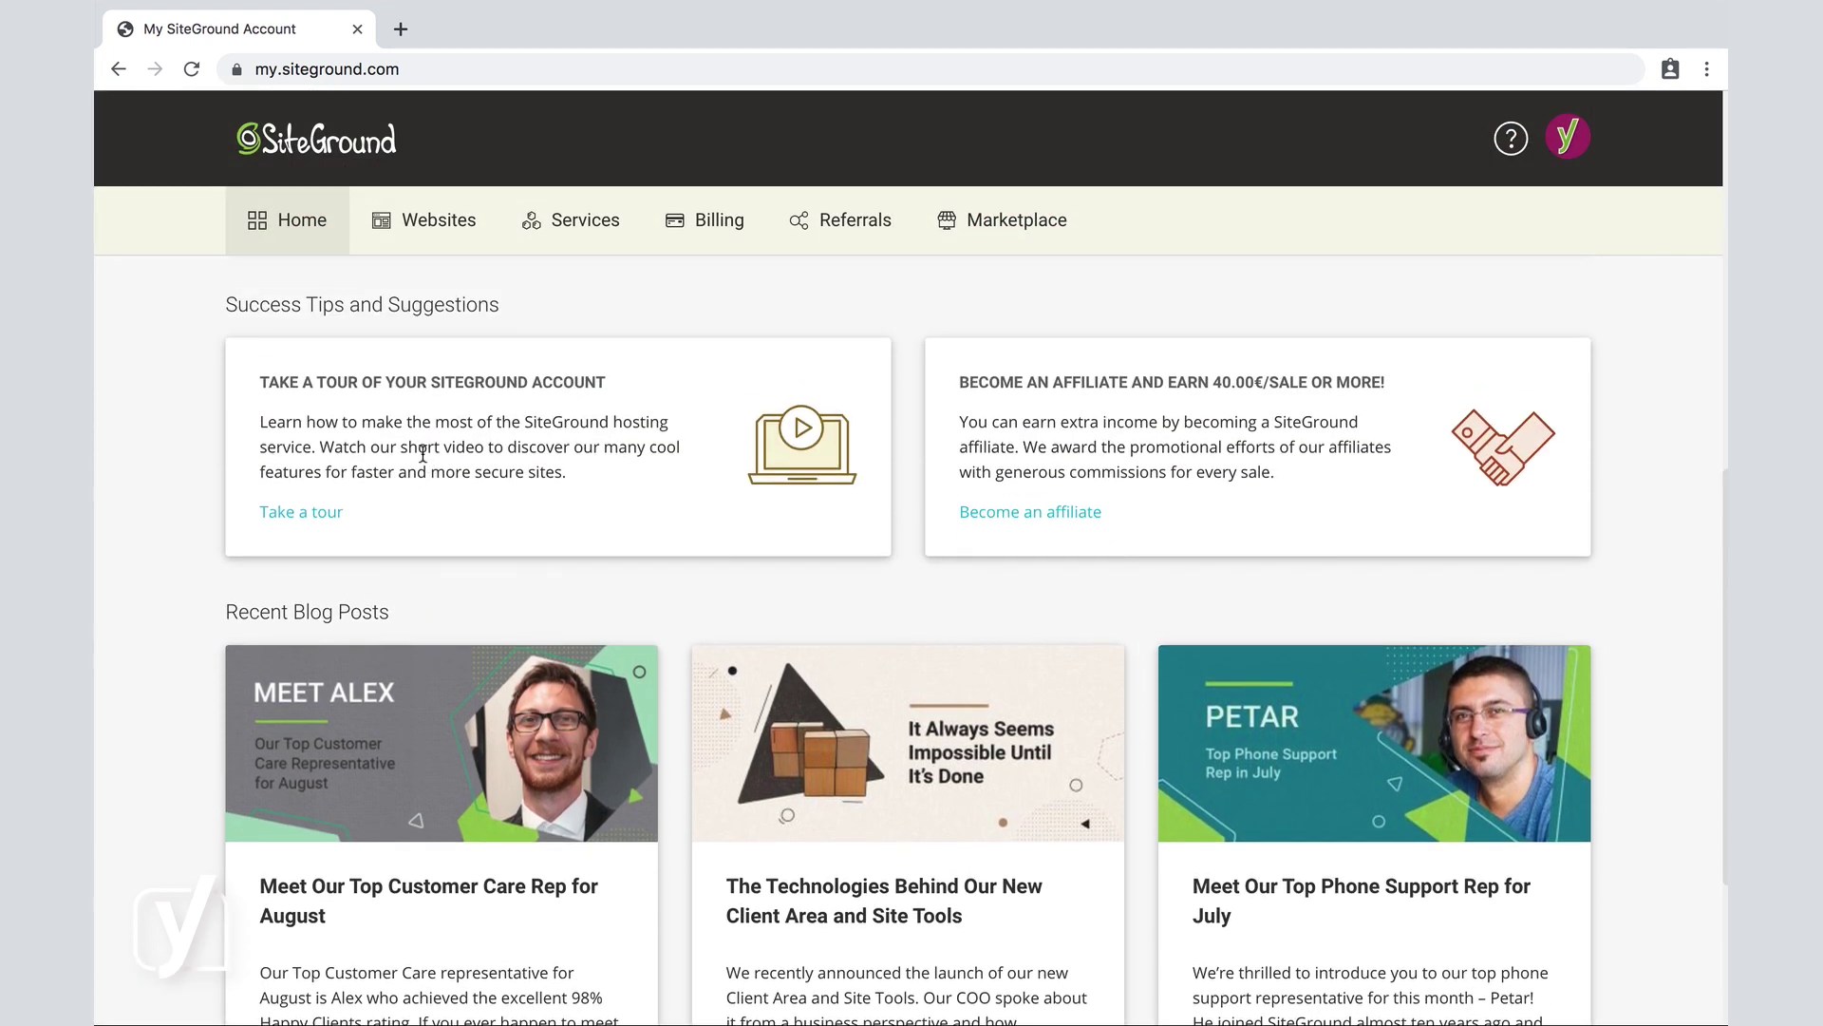
scroll(423, 453, "up", 7)
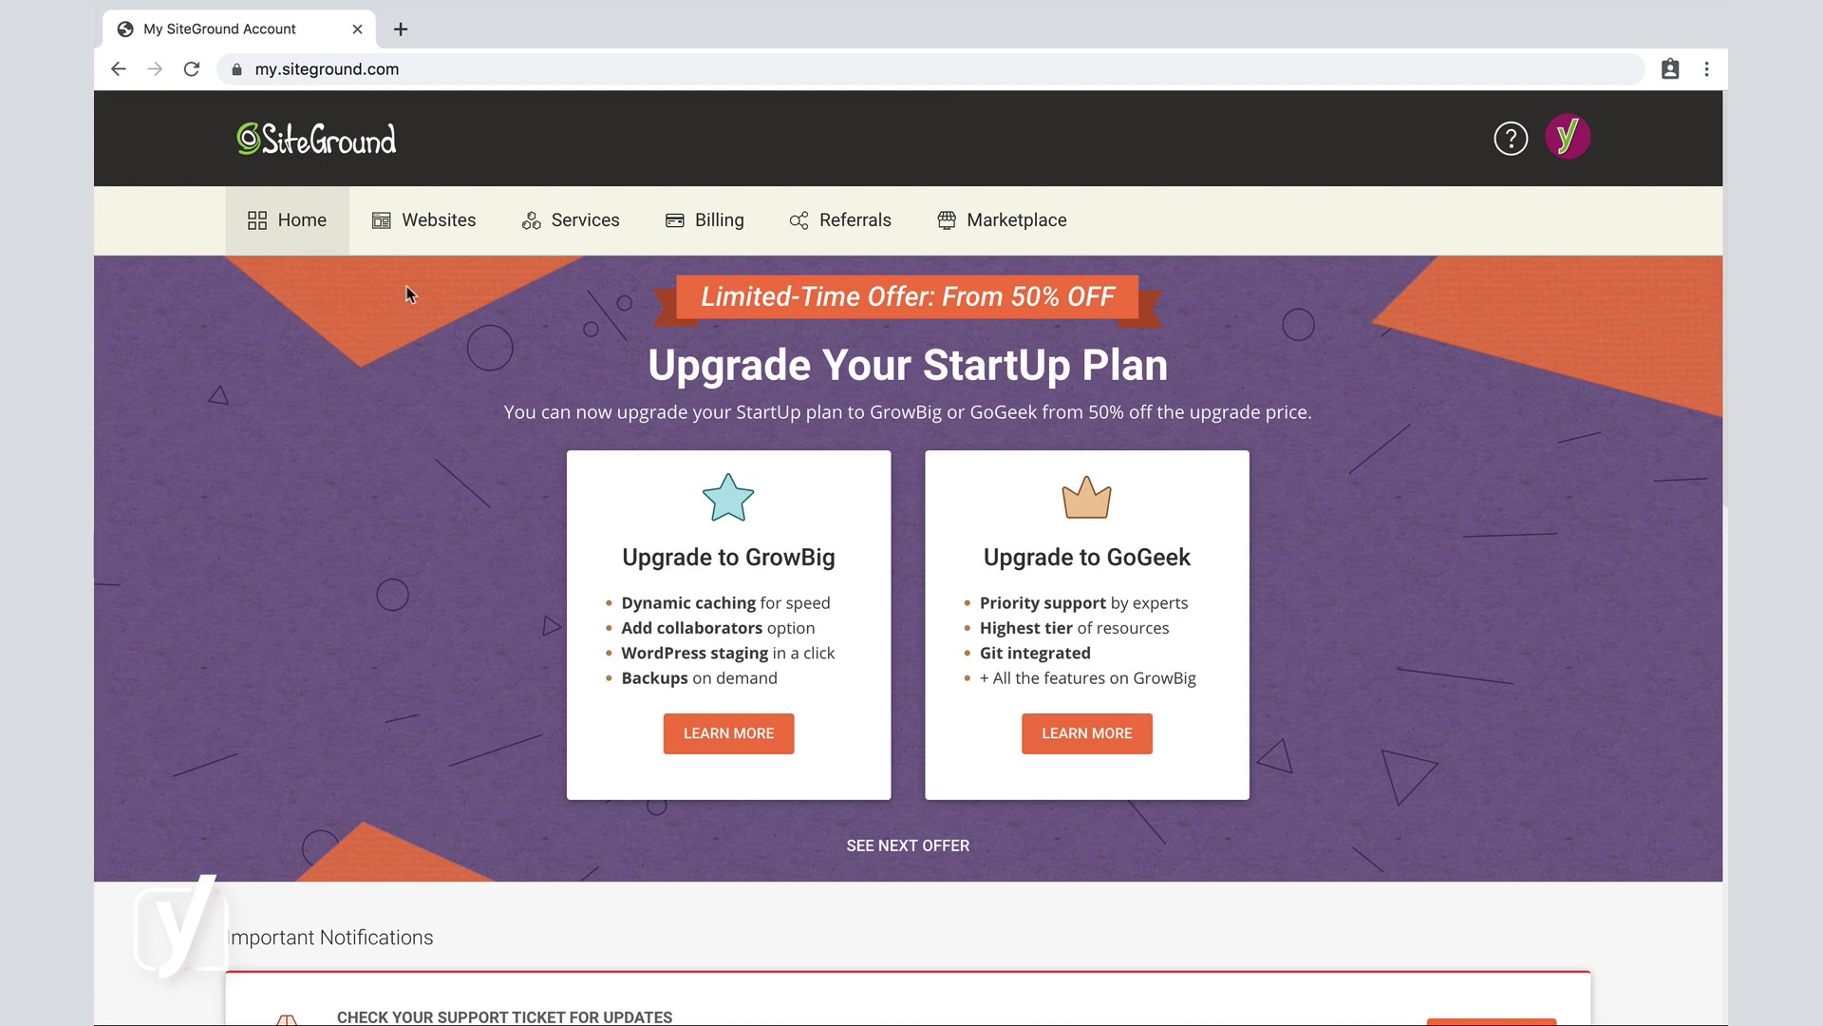
left_click(428, 225)
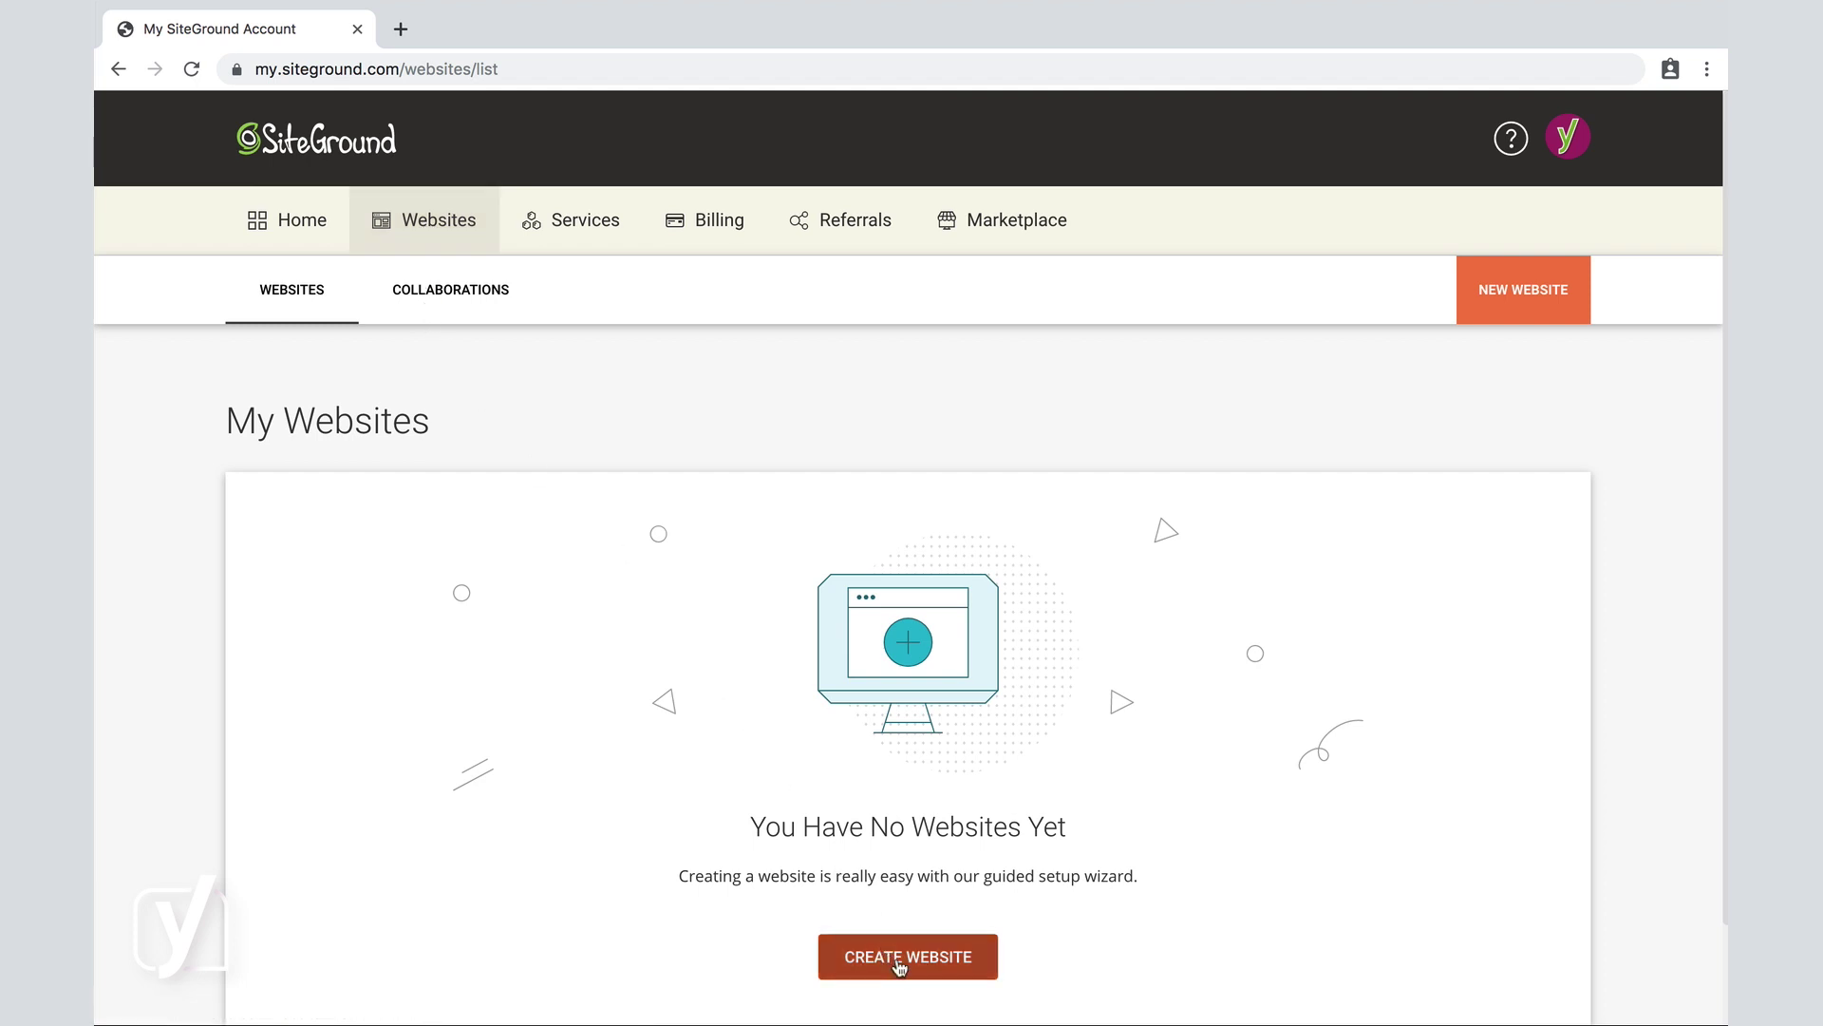
scroll(899, 964, "down", 2)
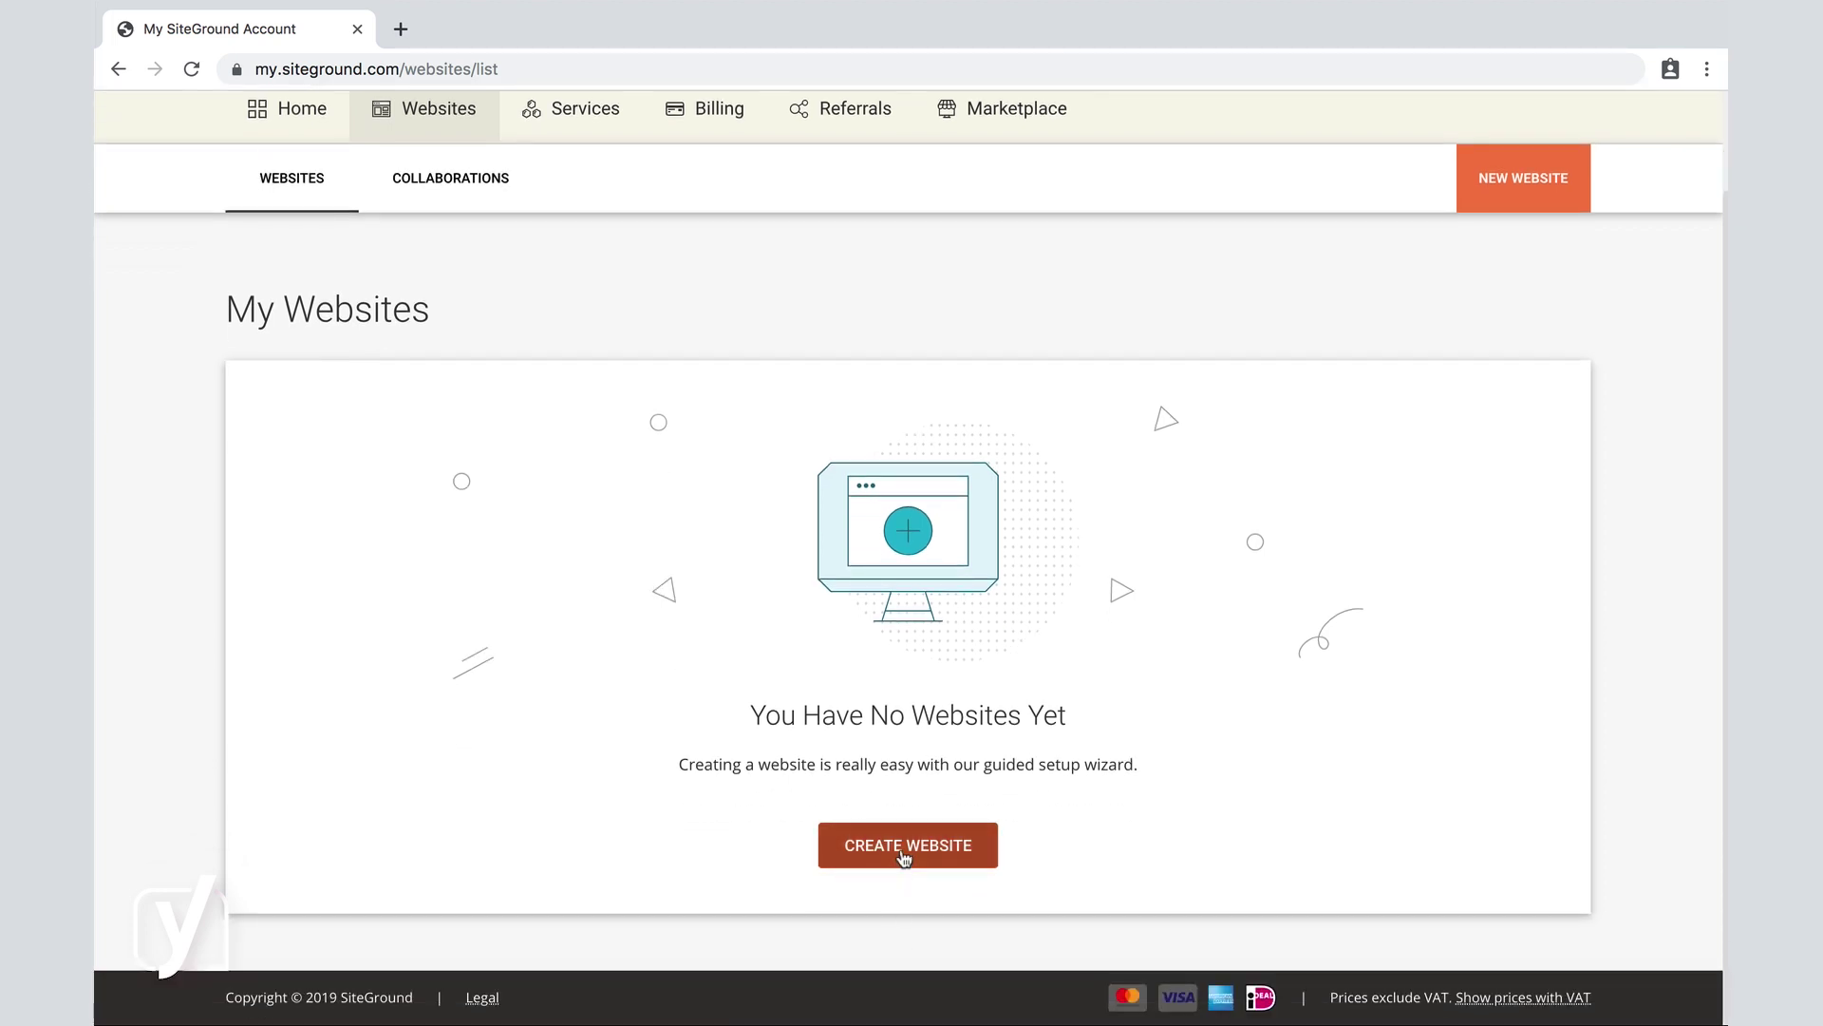
Start creating a new website and choose the Existing Domain option.
left_click(903, 855)
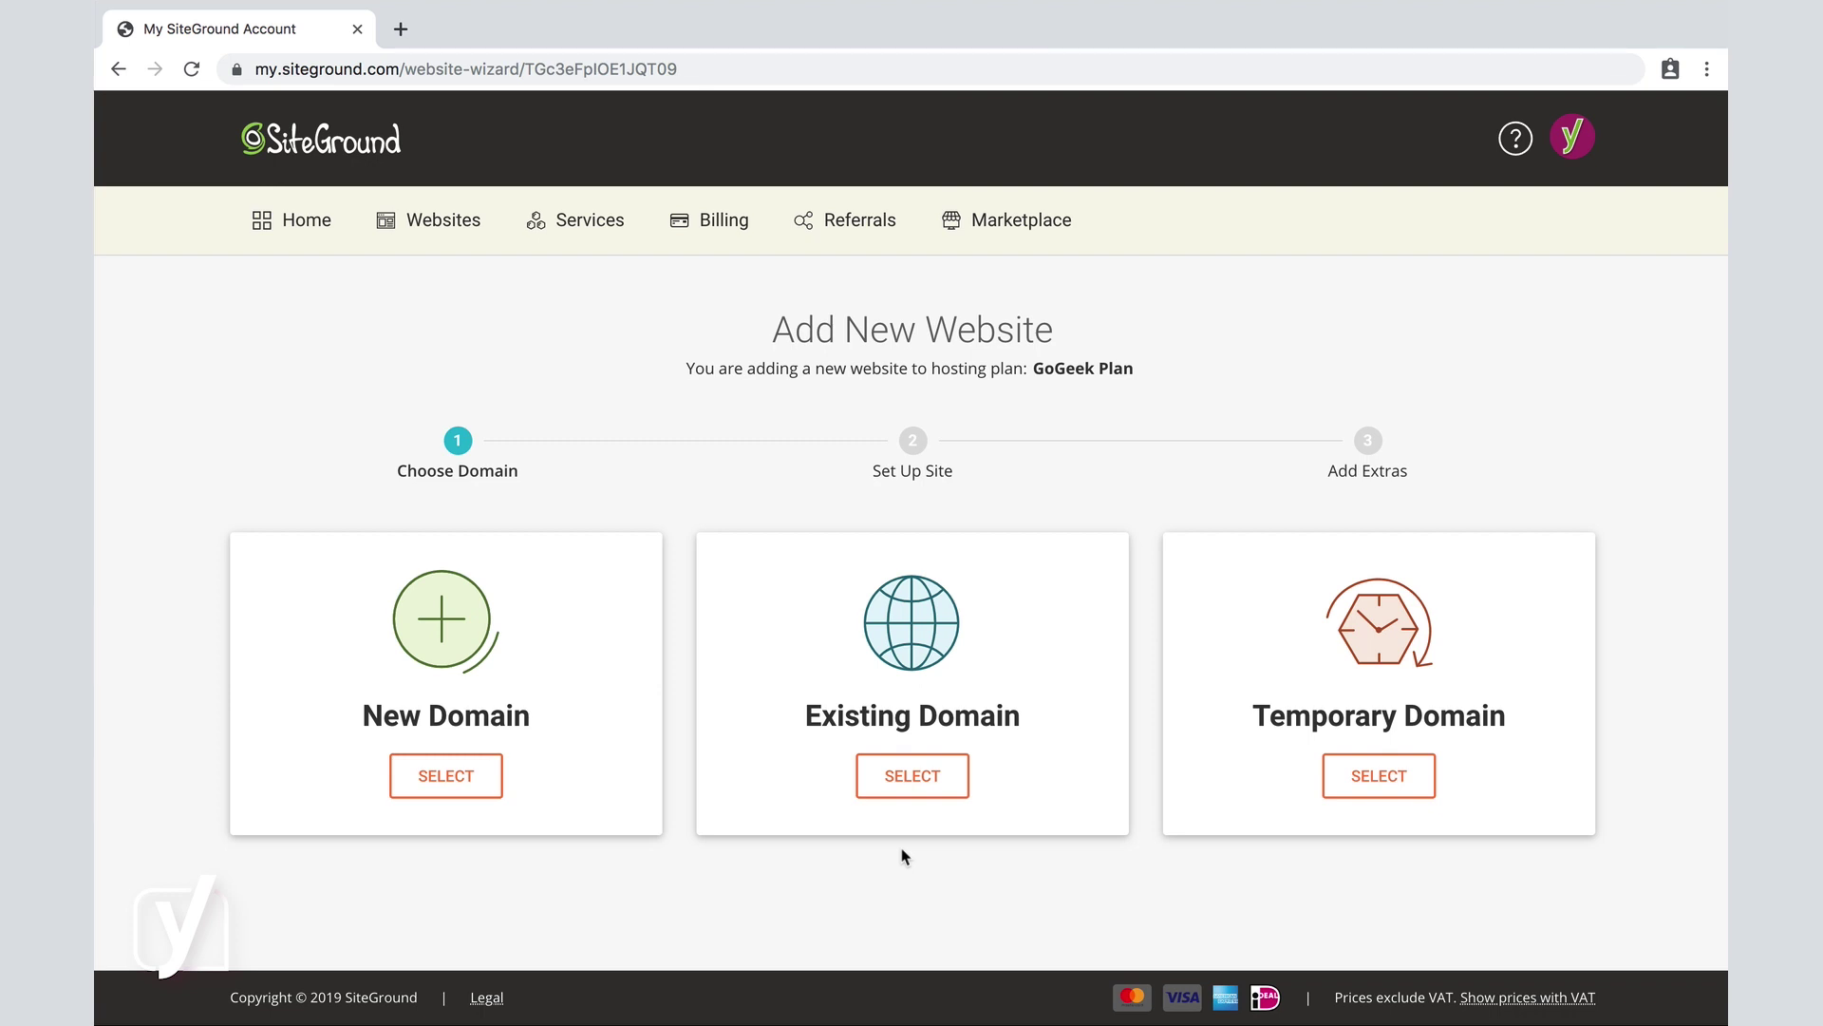
left_click(909, 779)
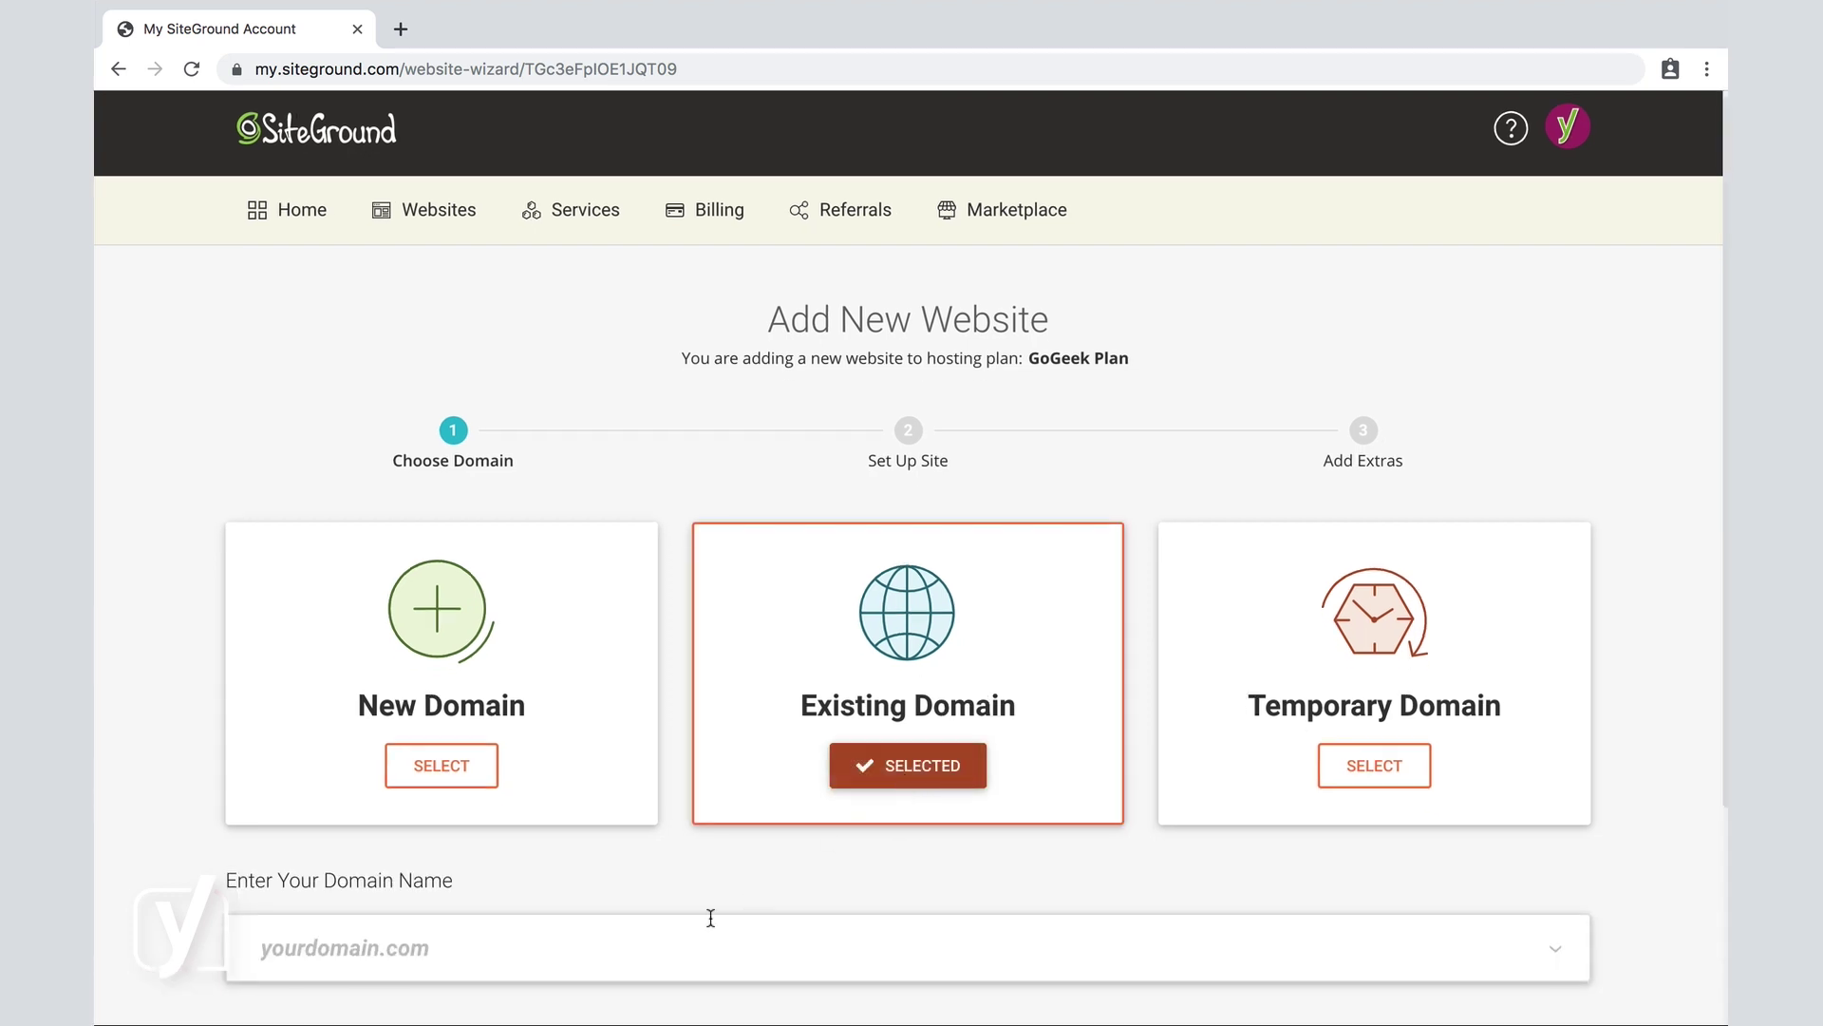
scroll(657, 939, "down", 2)
scroll(657, 938, "down", 2)
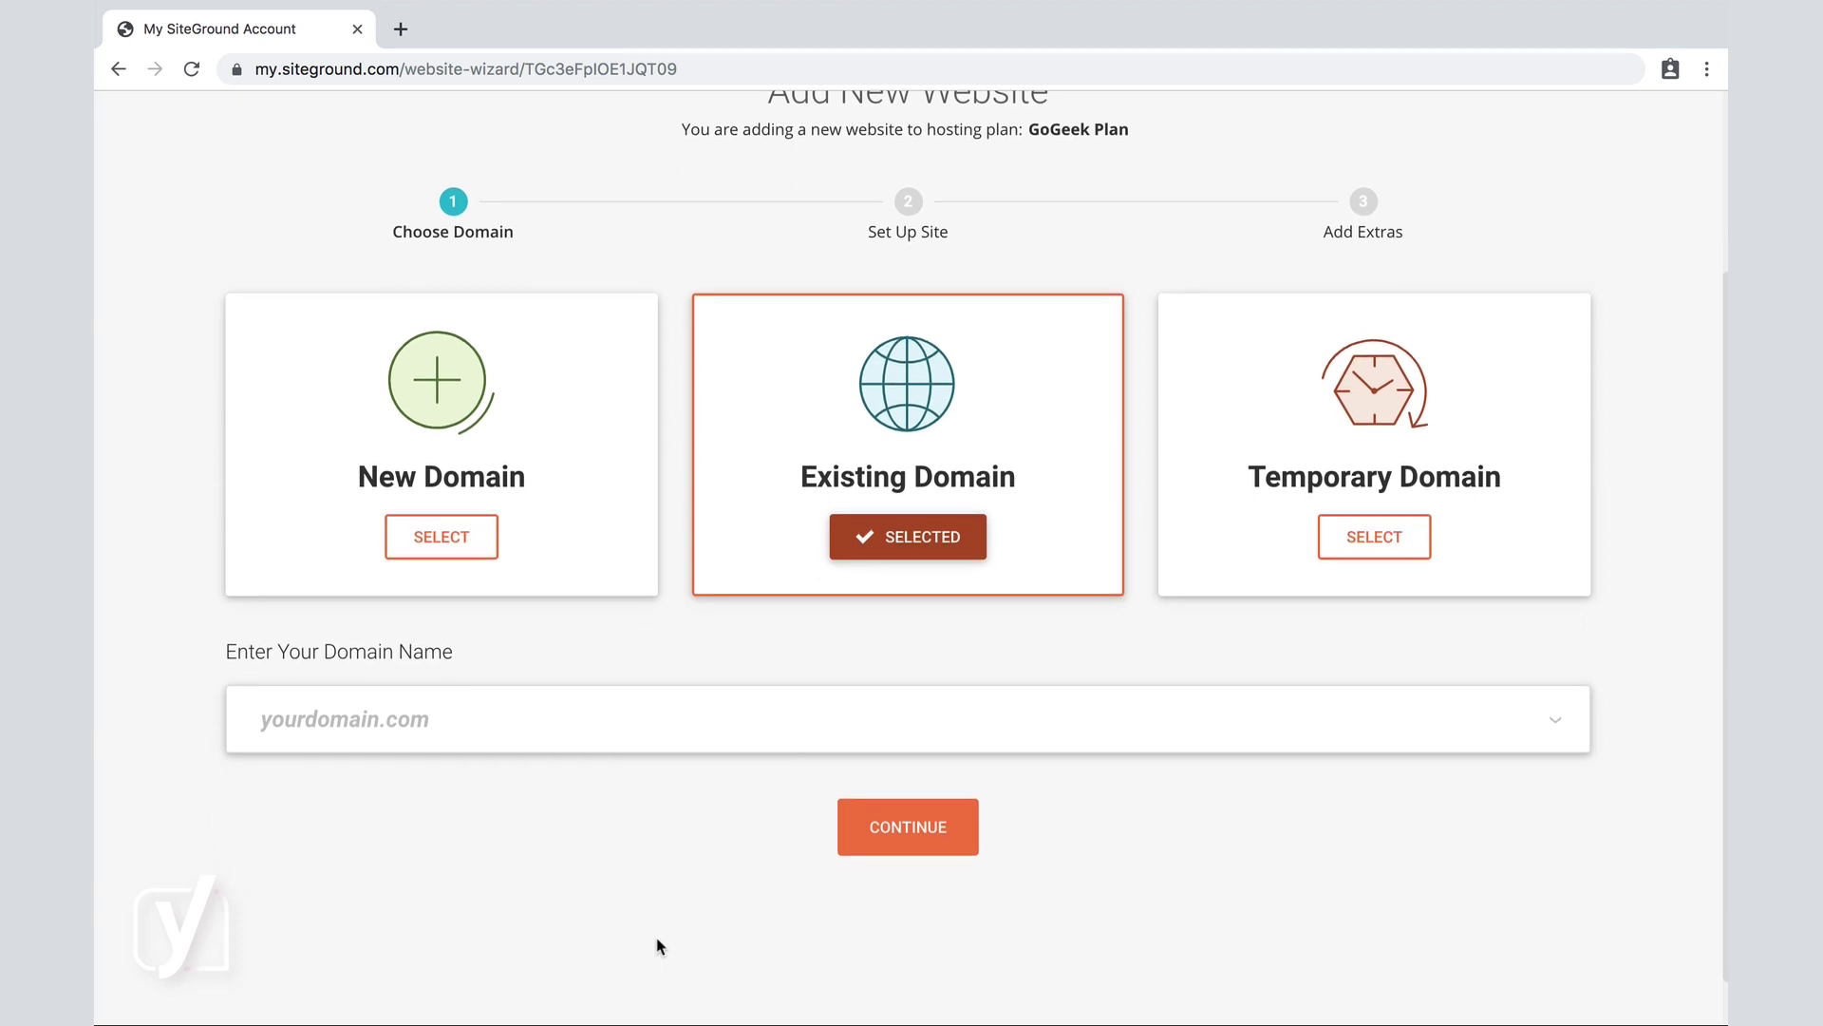
Enter the domain everydayimtravelling.com in the domain field.
left_click(355, 727)
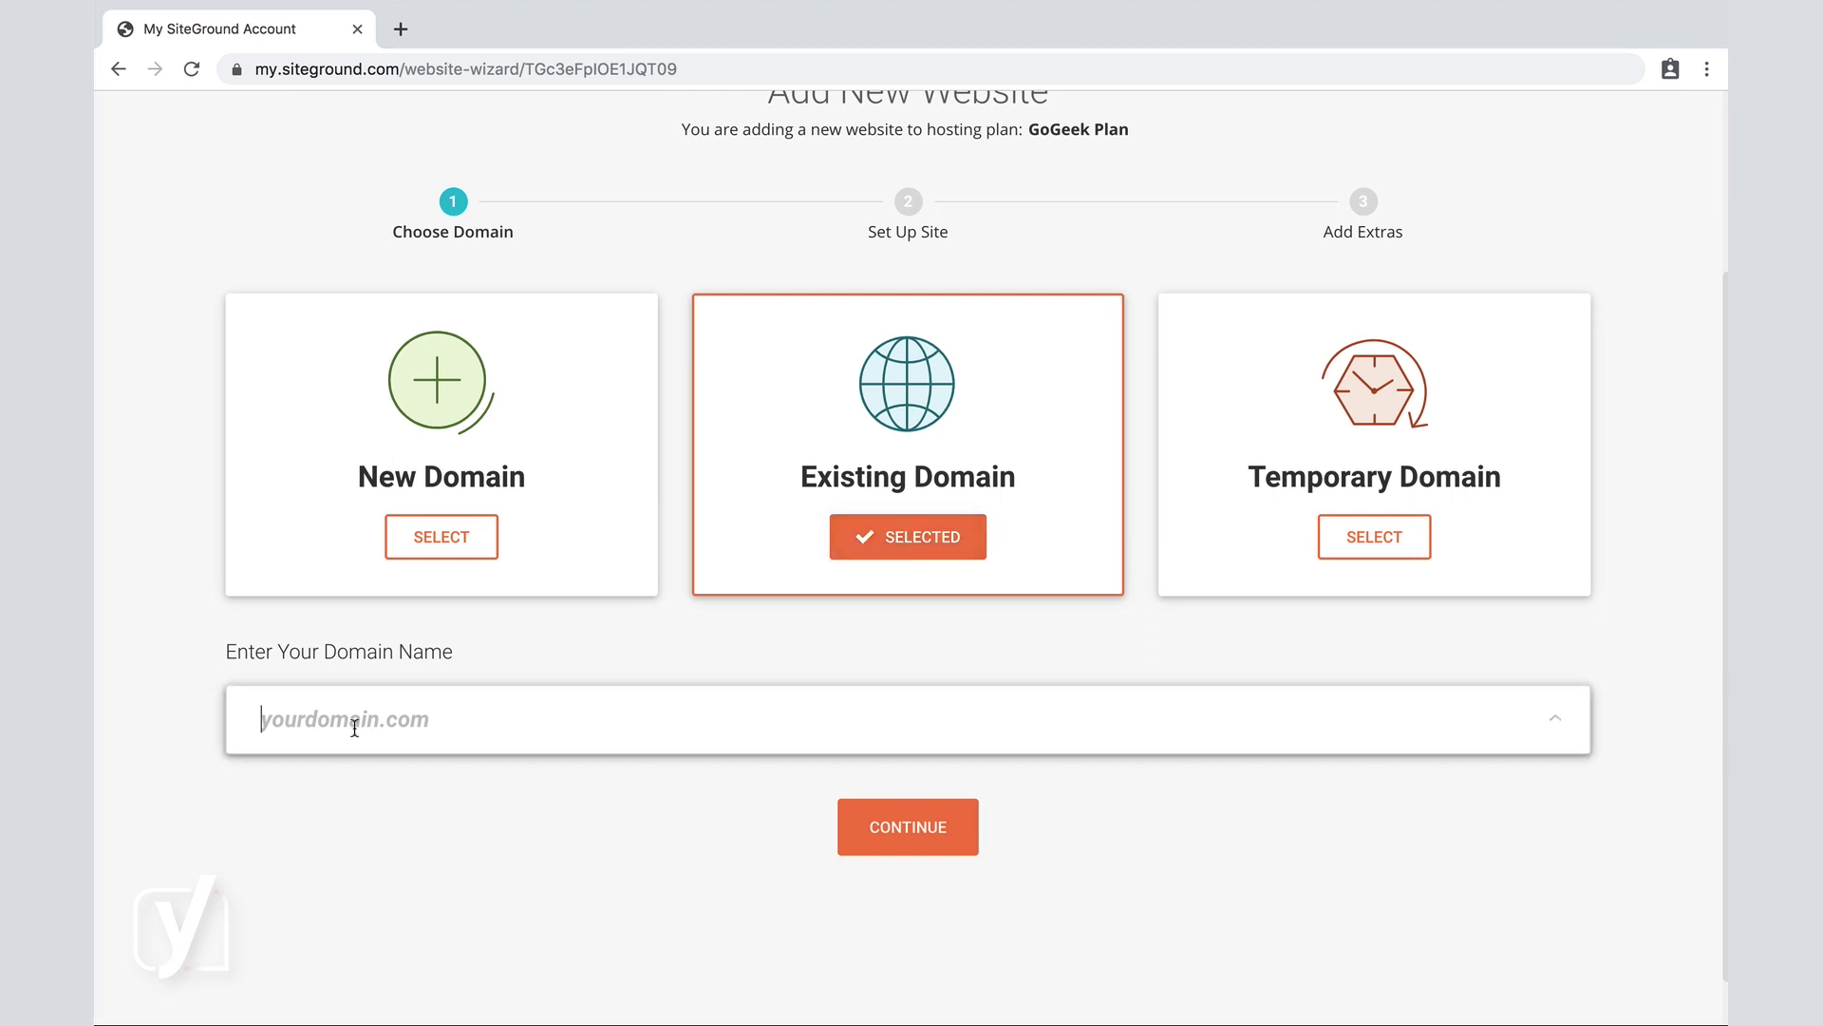
type("everydat")
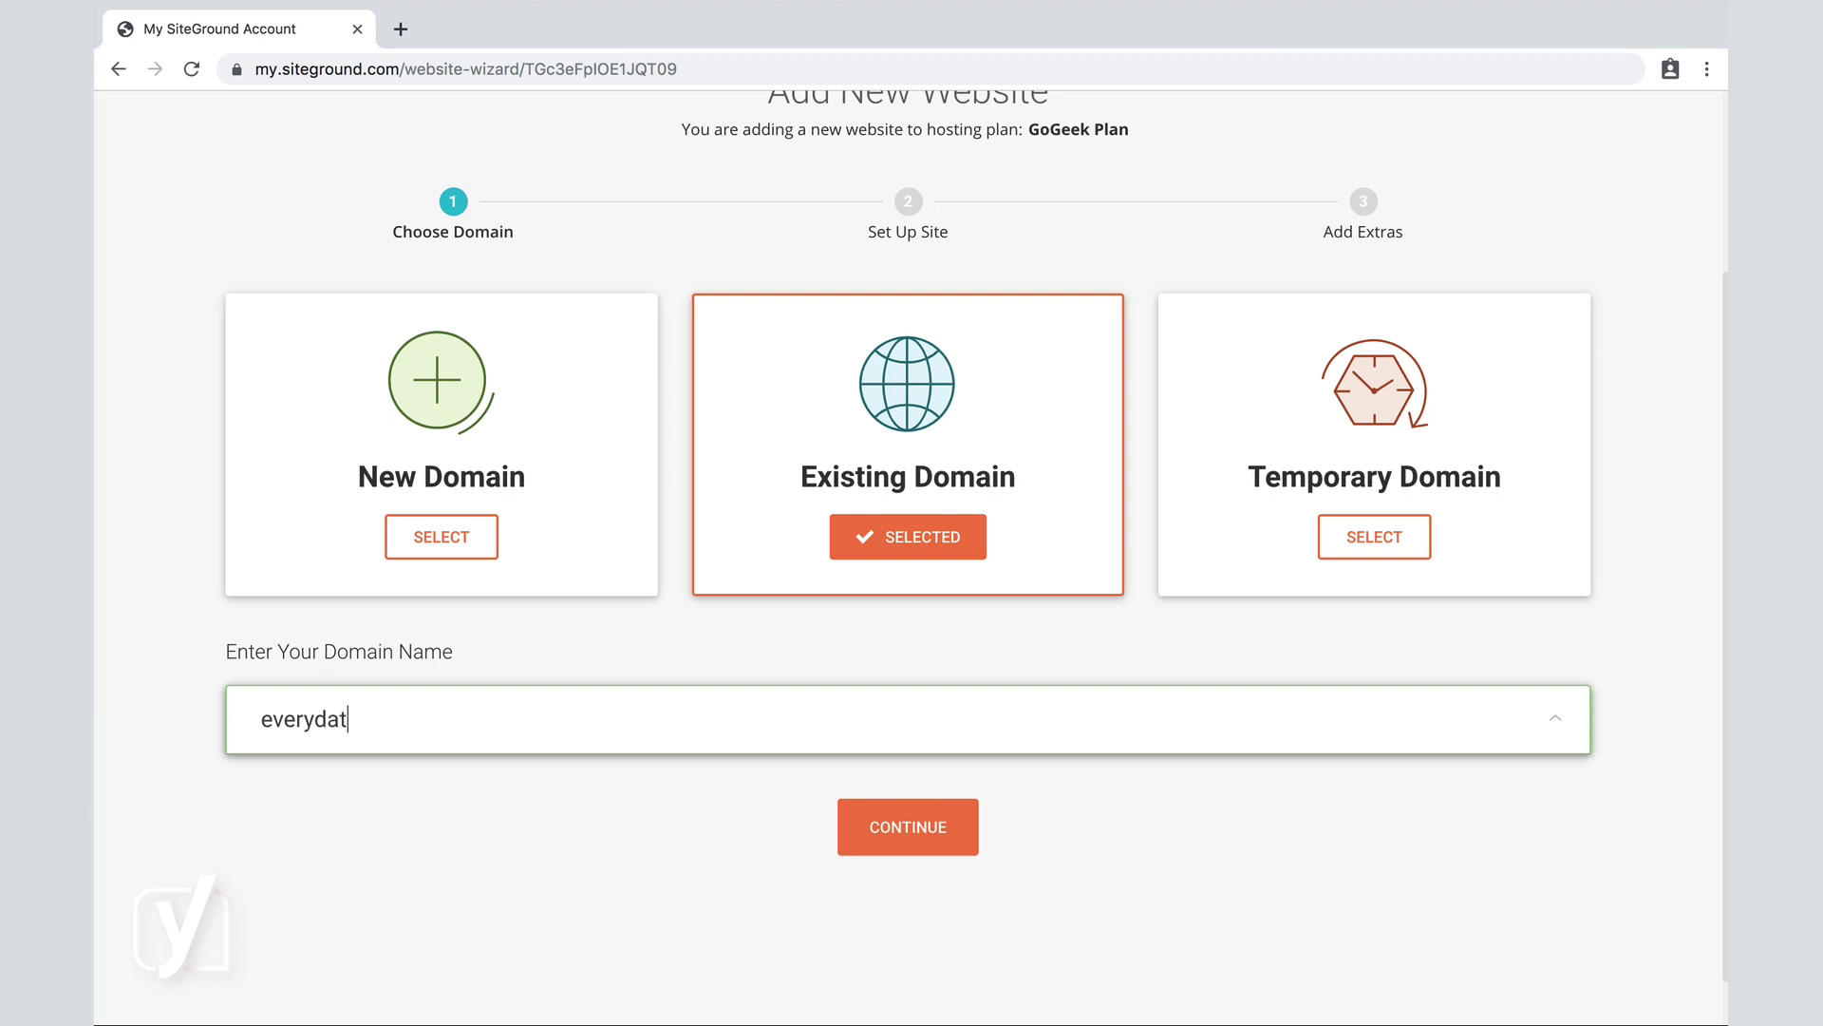
key("BackSpace")
type("yimta")
key("BackSpace")
type("ravelling.com")
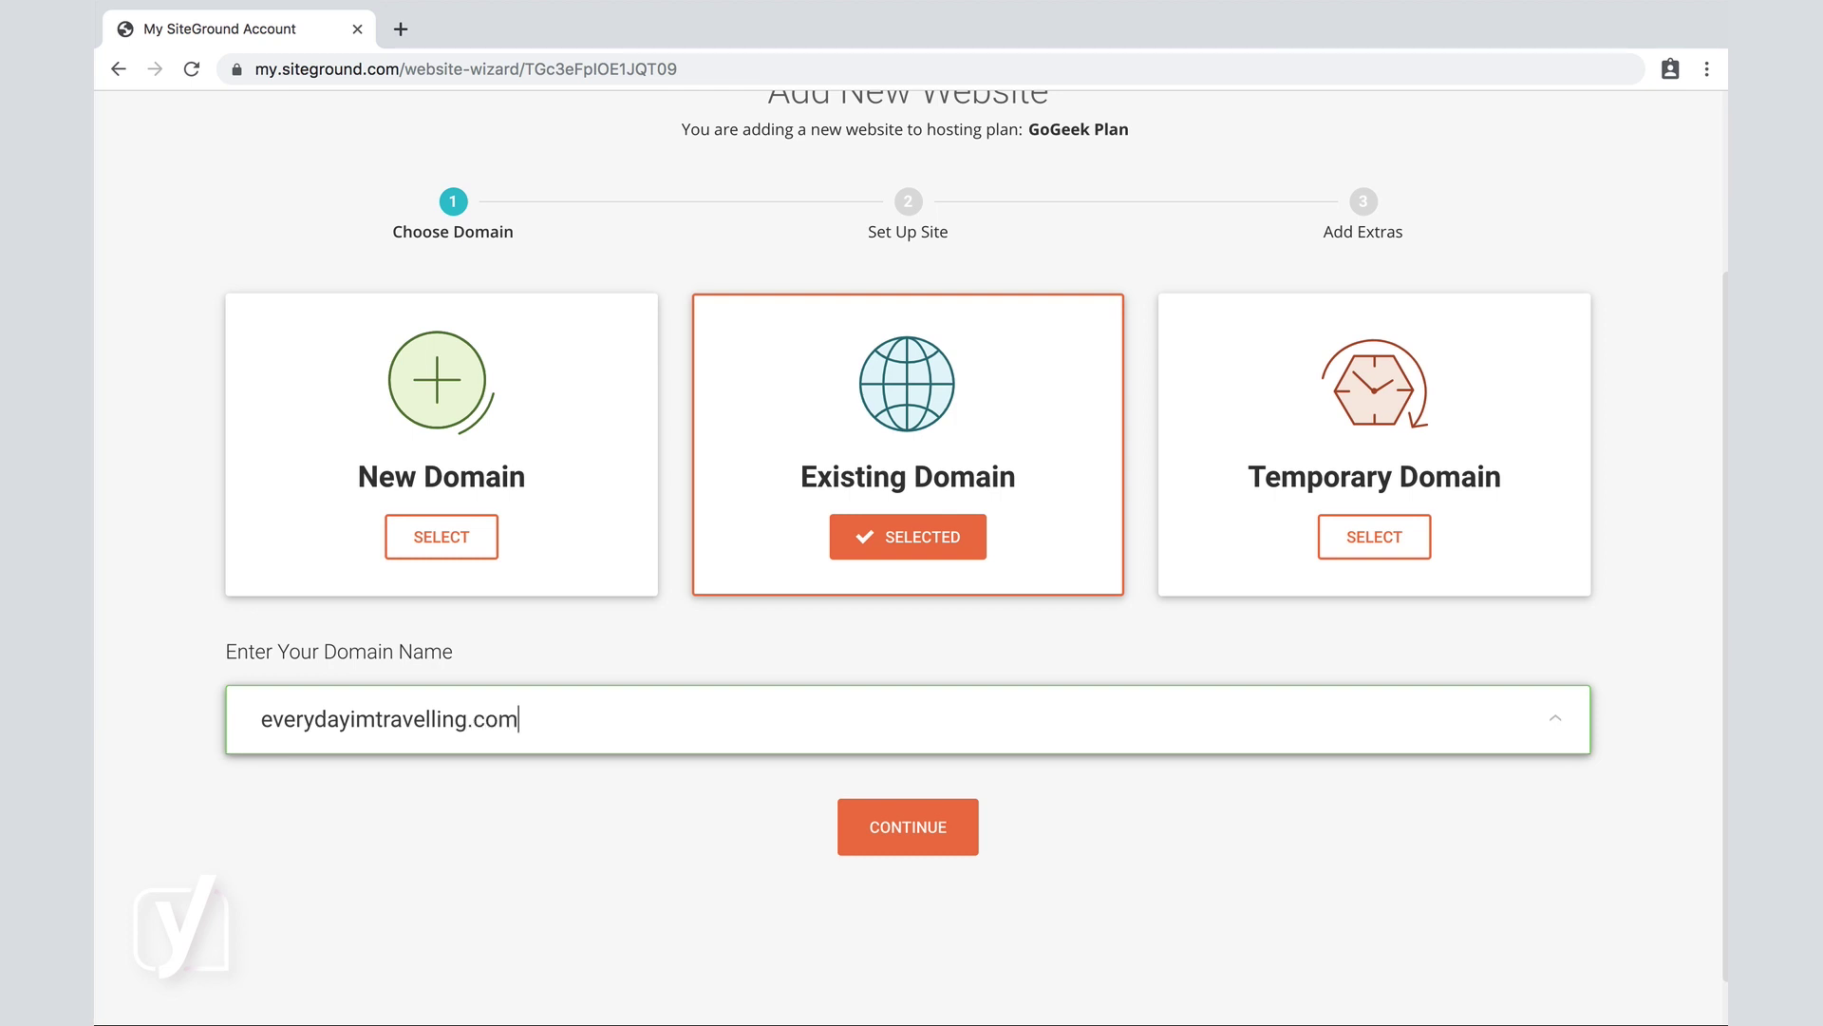
Submit everydayimtravelling.com and continue past the unregistered-domain warning to Set Up Site.
left_click(893, 829)
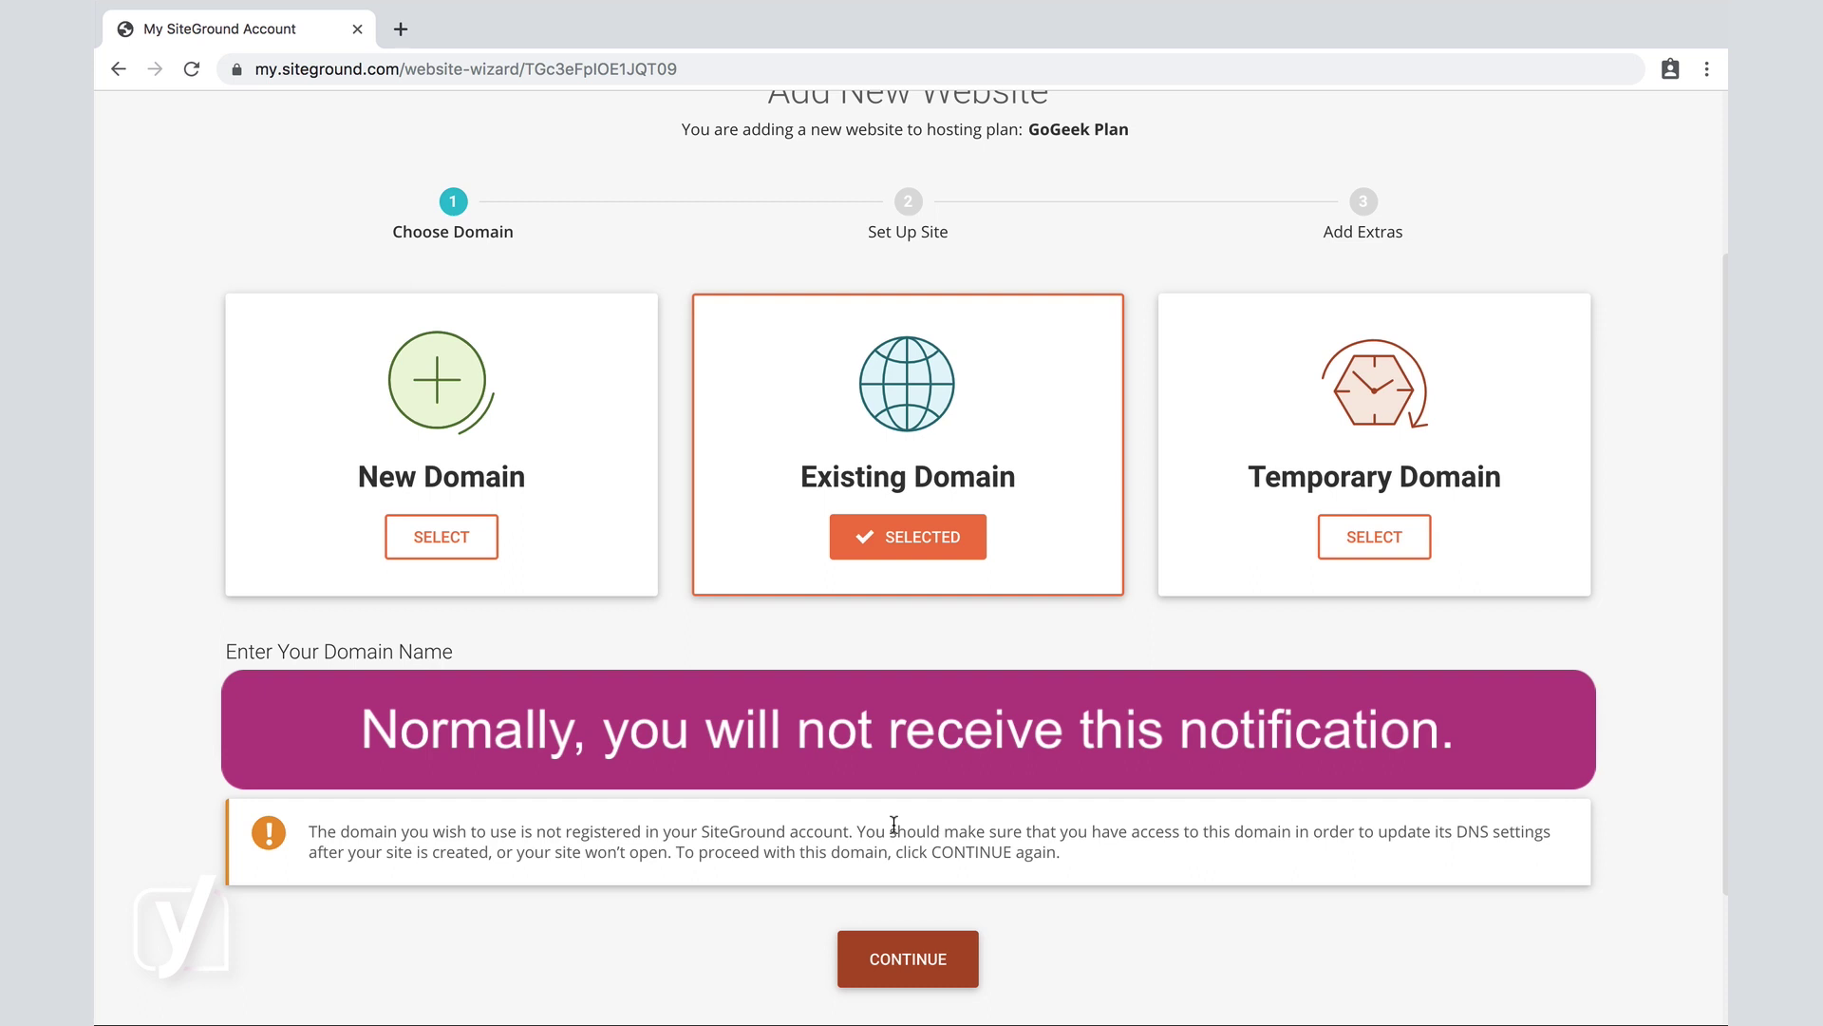
left_click(908, 961)
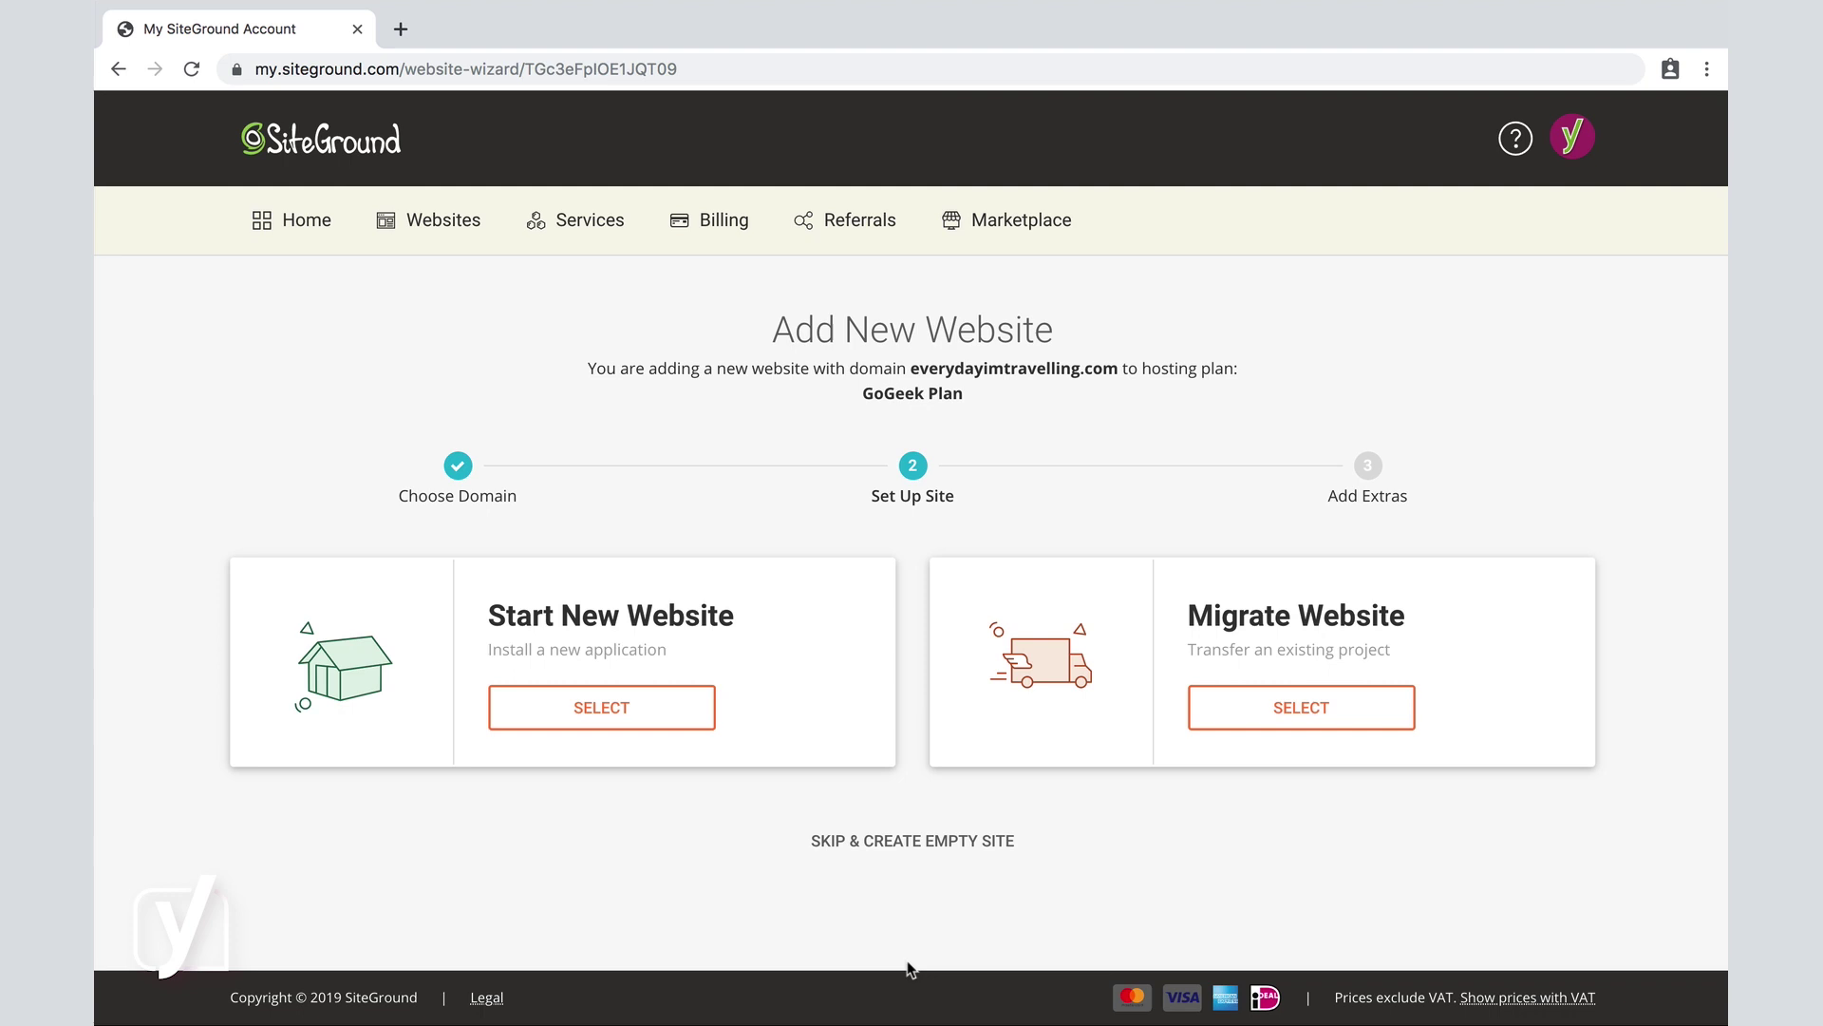
Choose Start New Website with WordPress as the application.
left_click(611, 714)
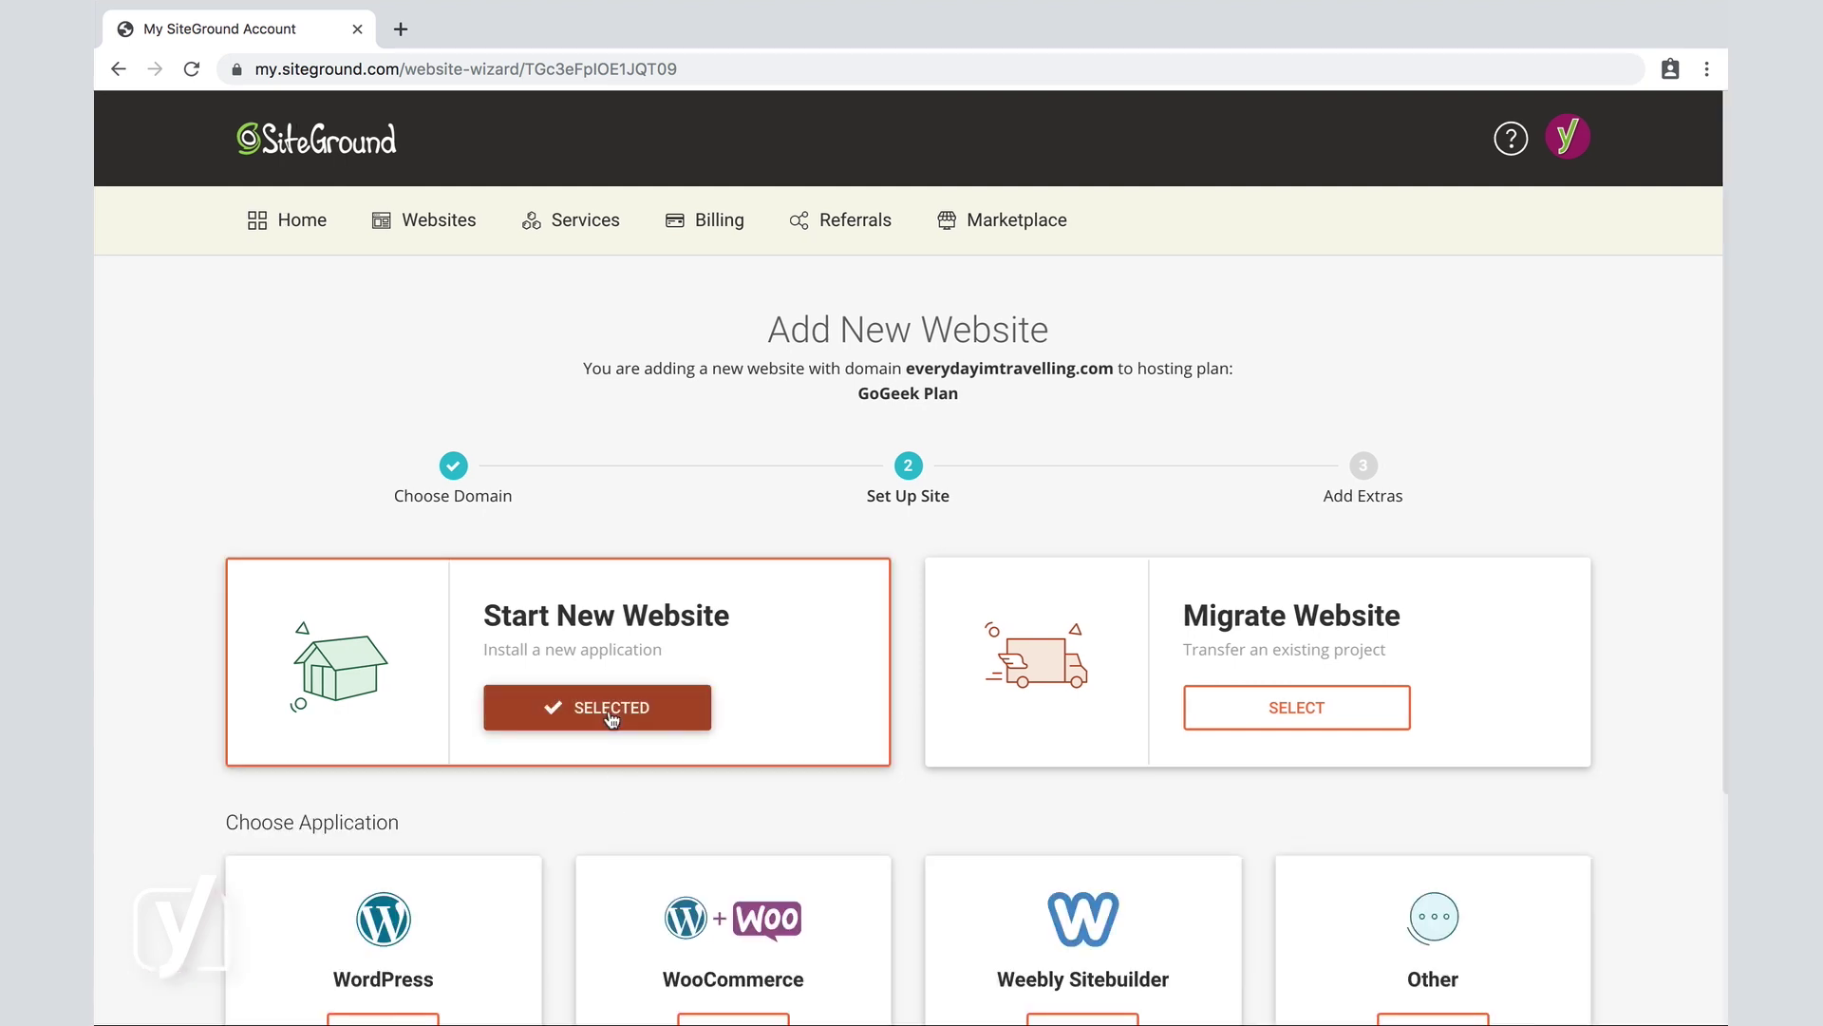
scroll(611, 718, "down", 3)
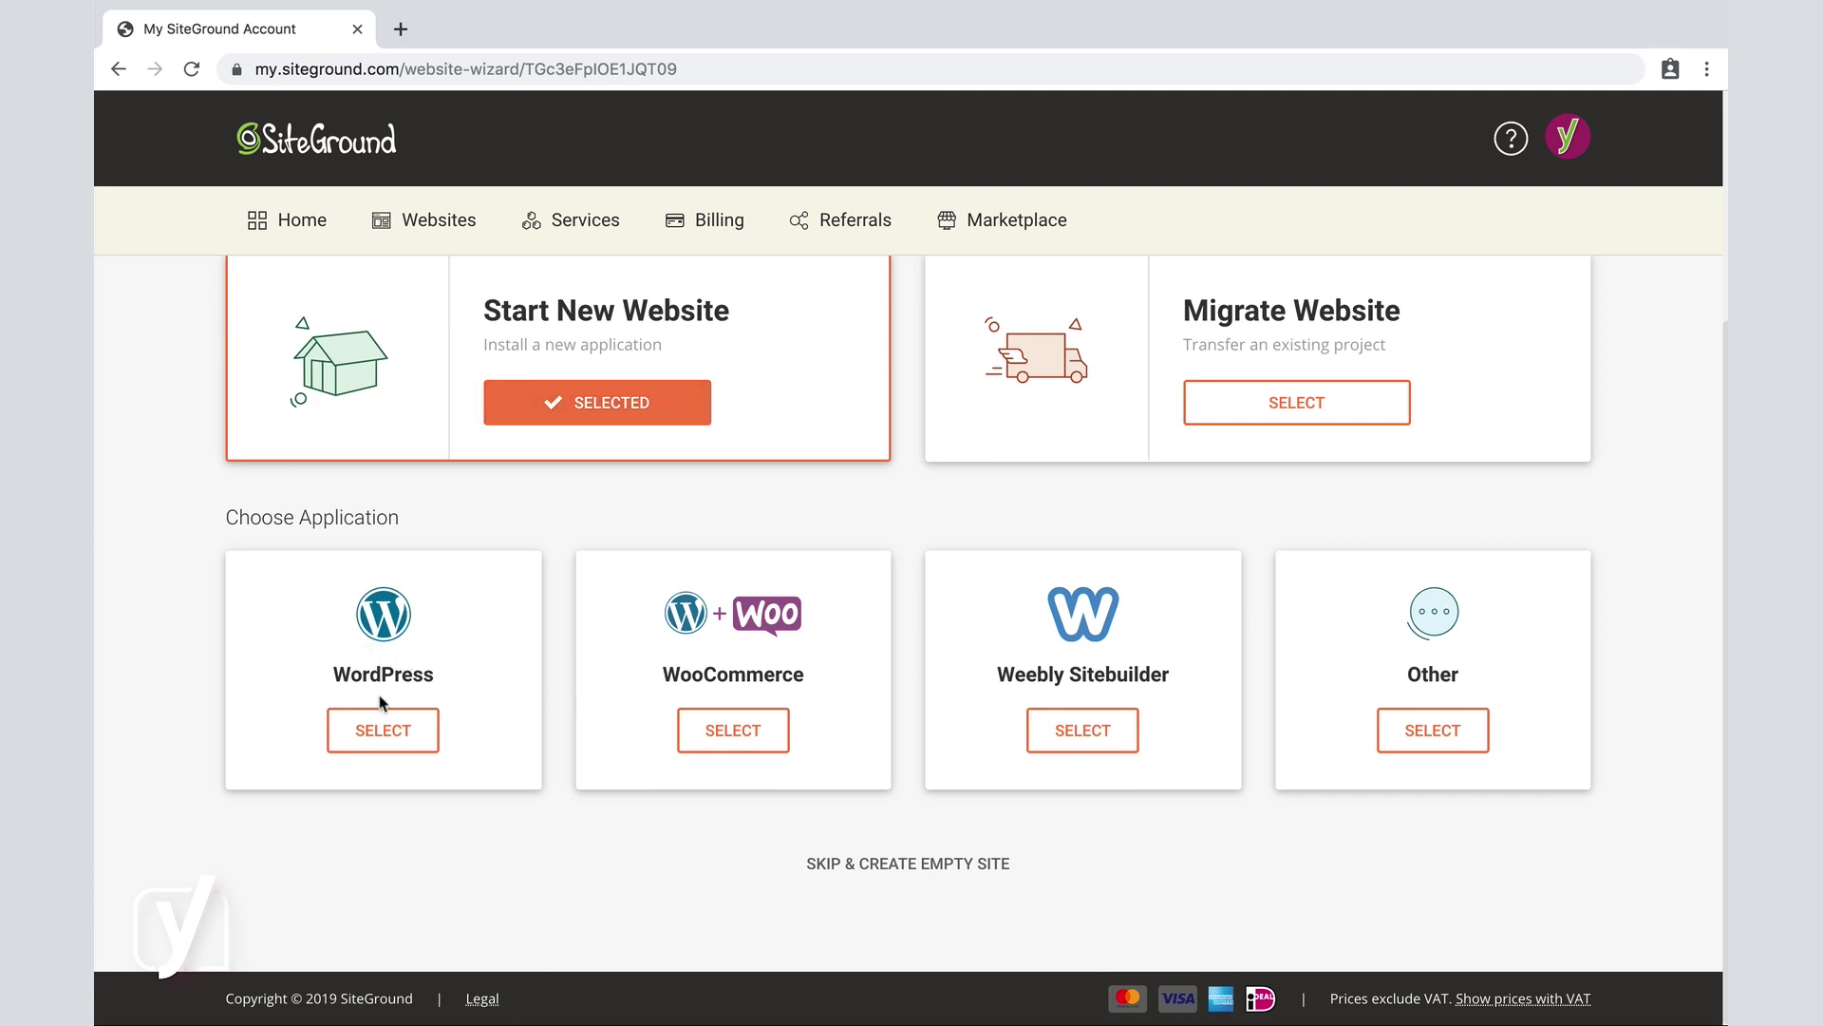
left_click(381, 730)
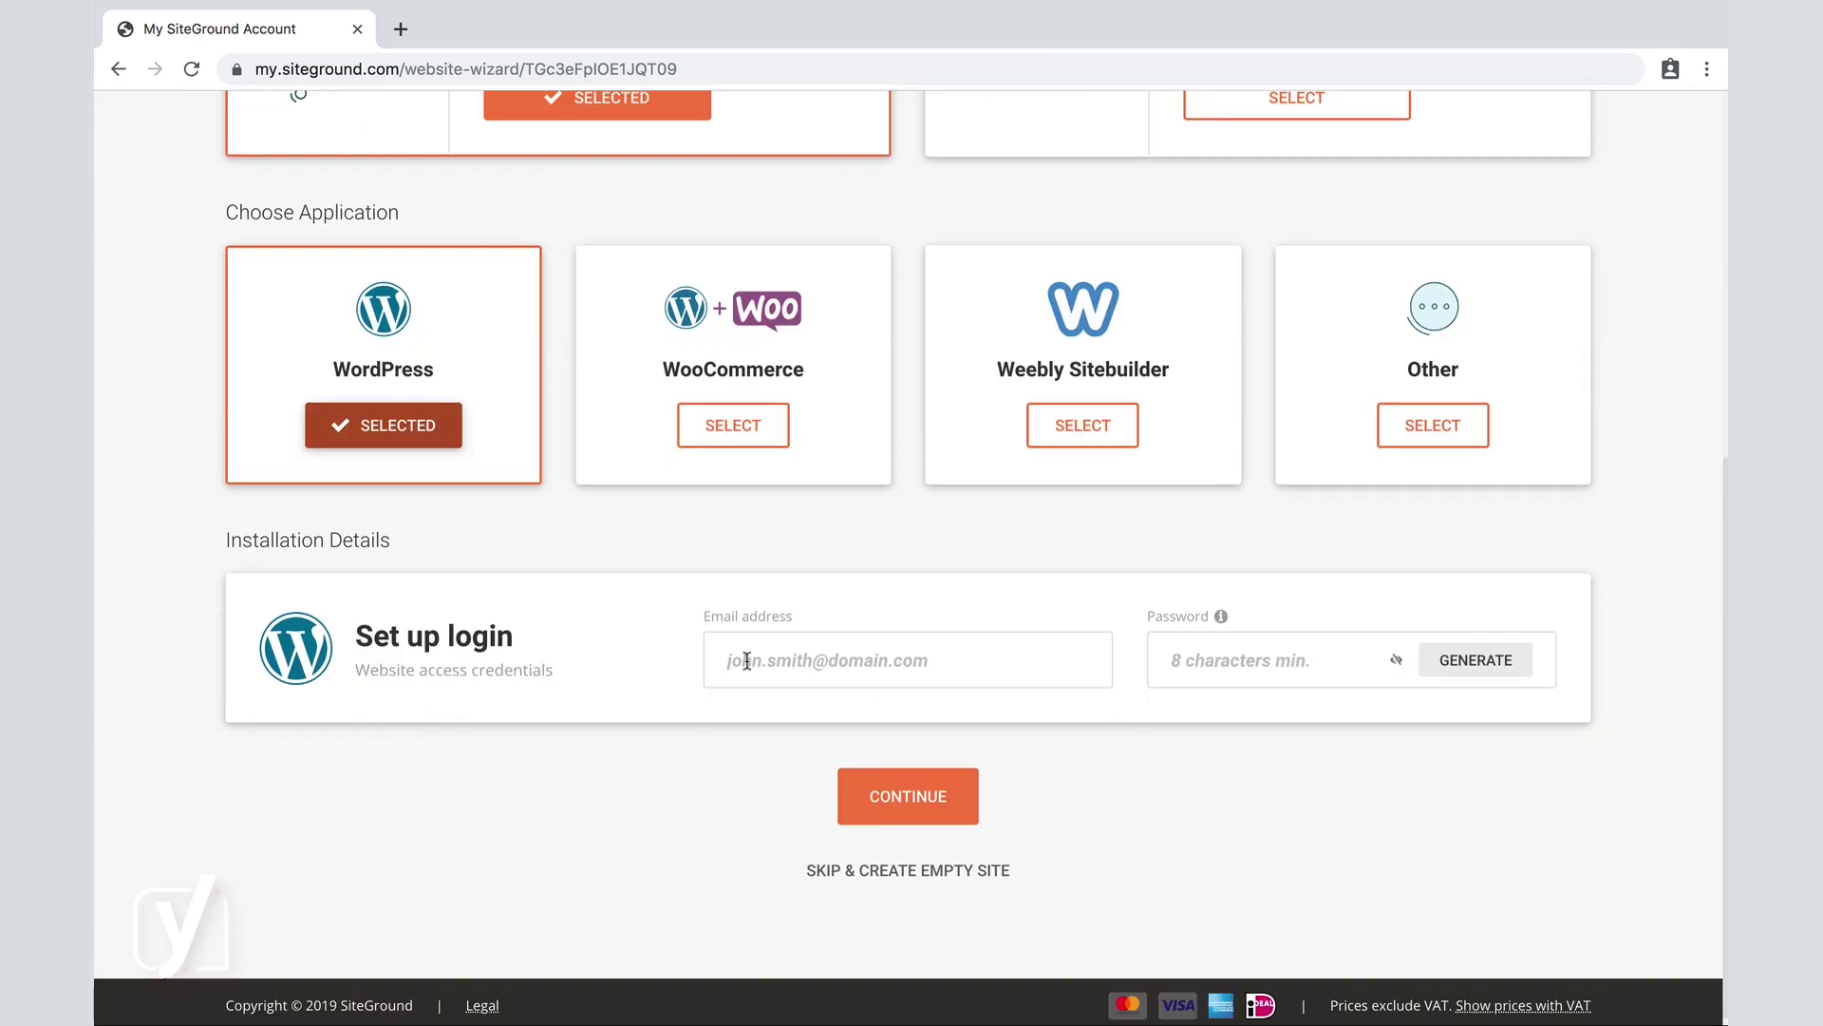
Fill in the login e-mail address and a password under Set up login.
left_click(747, 660)
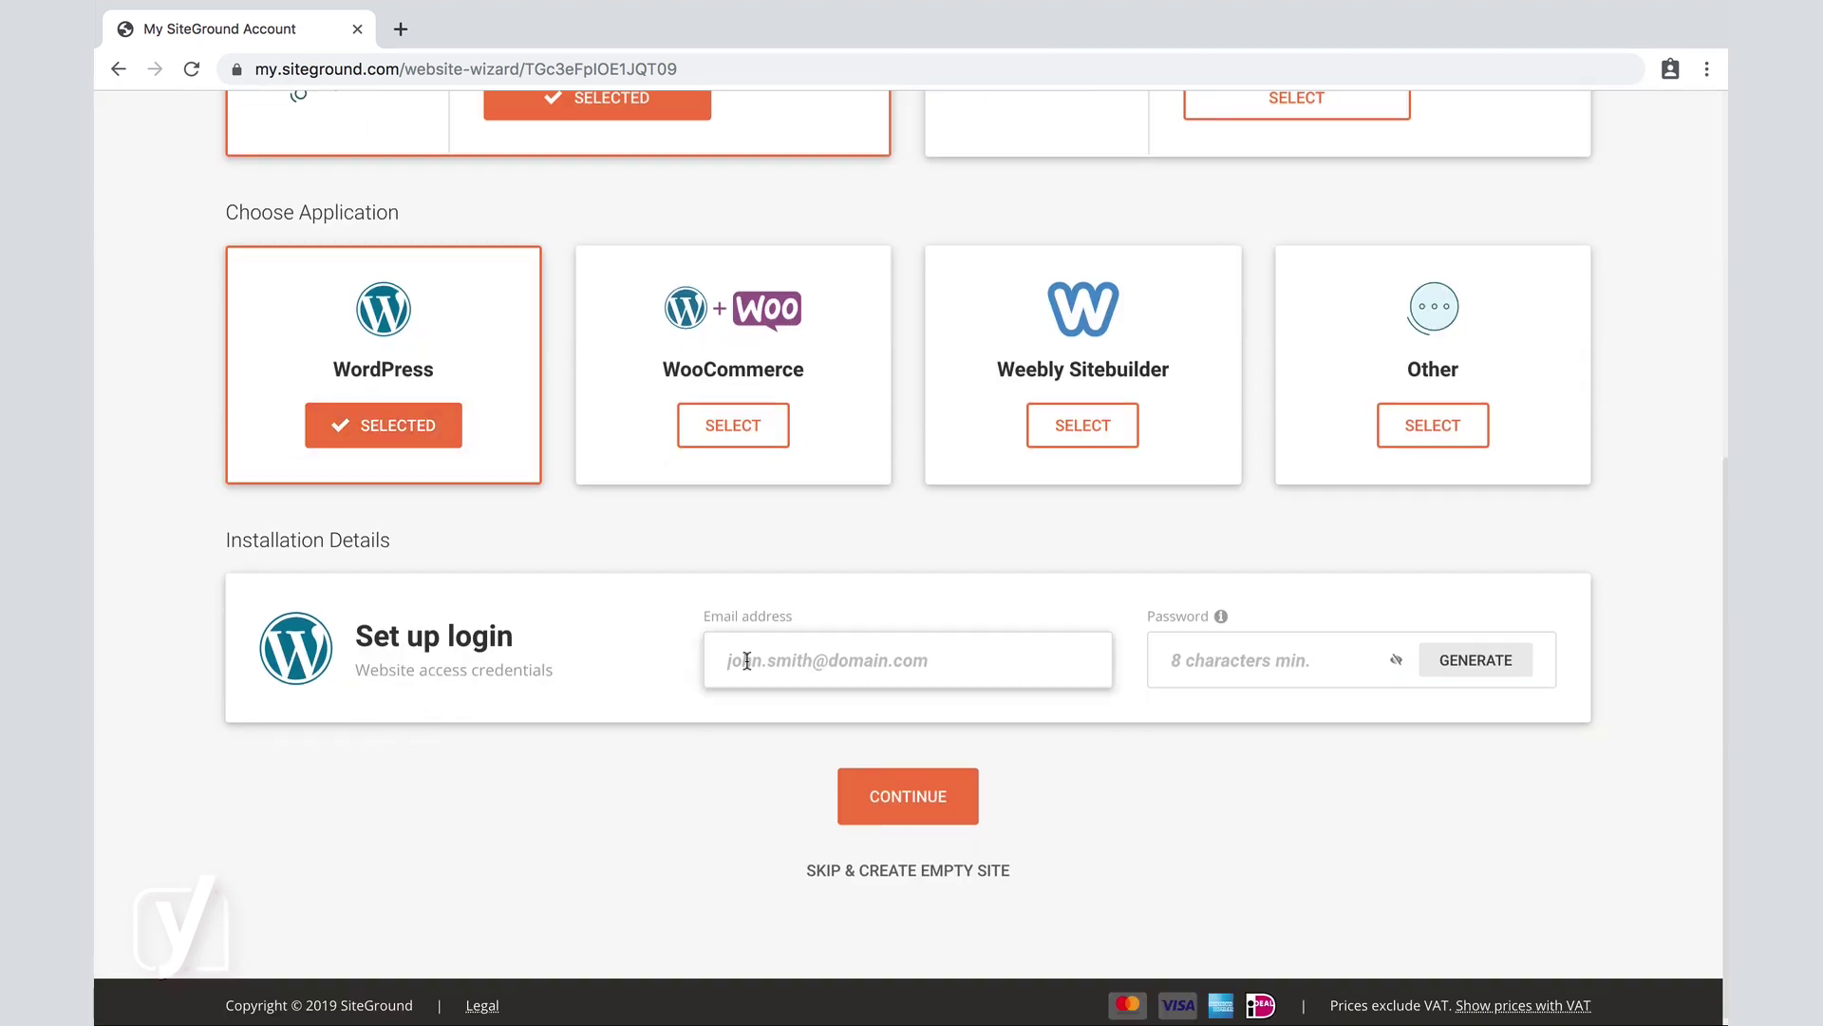
key("ctrl+v")
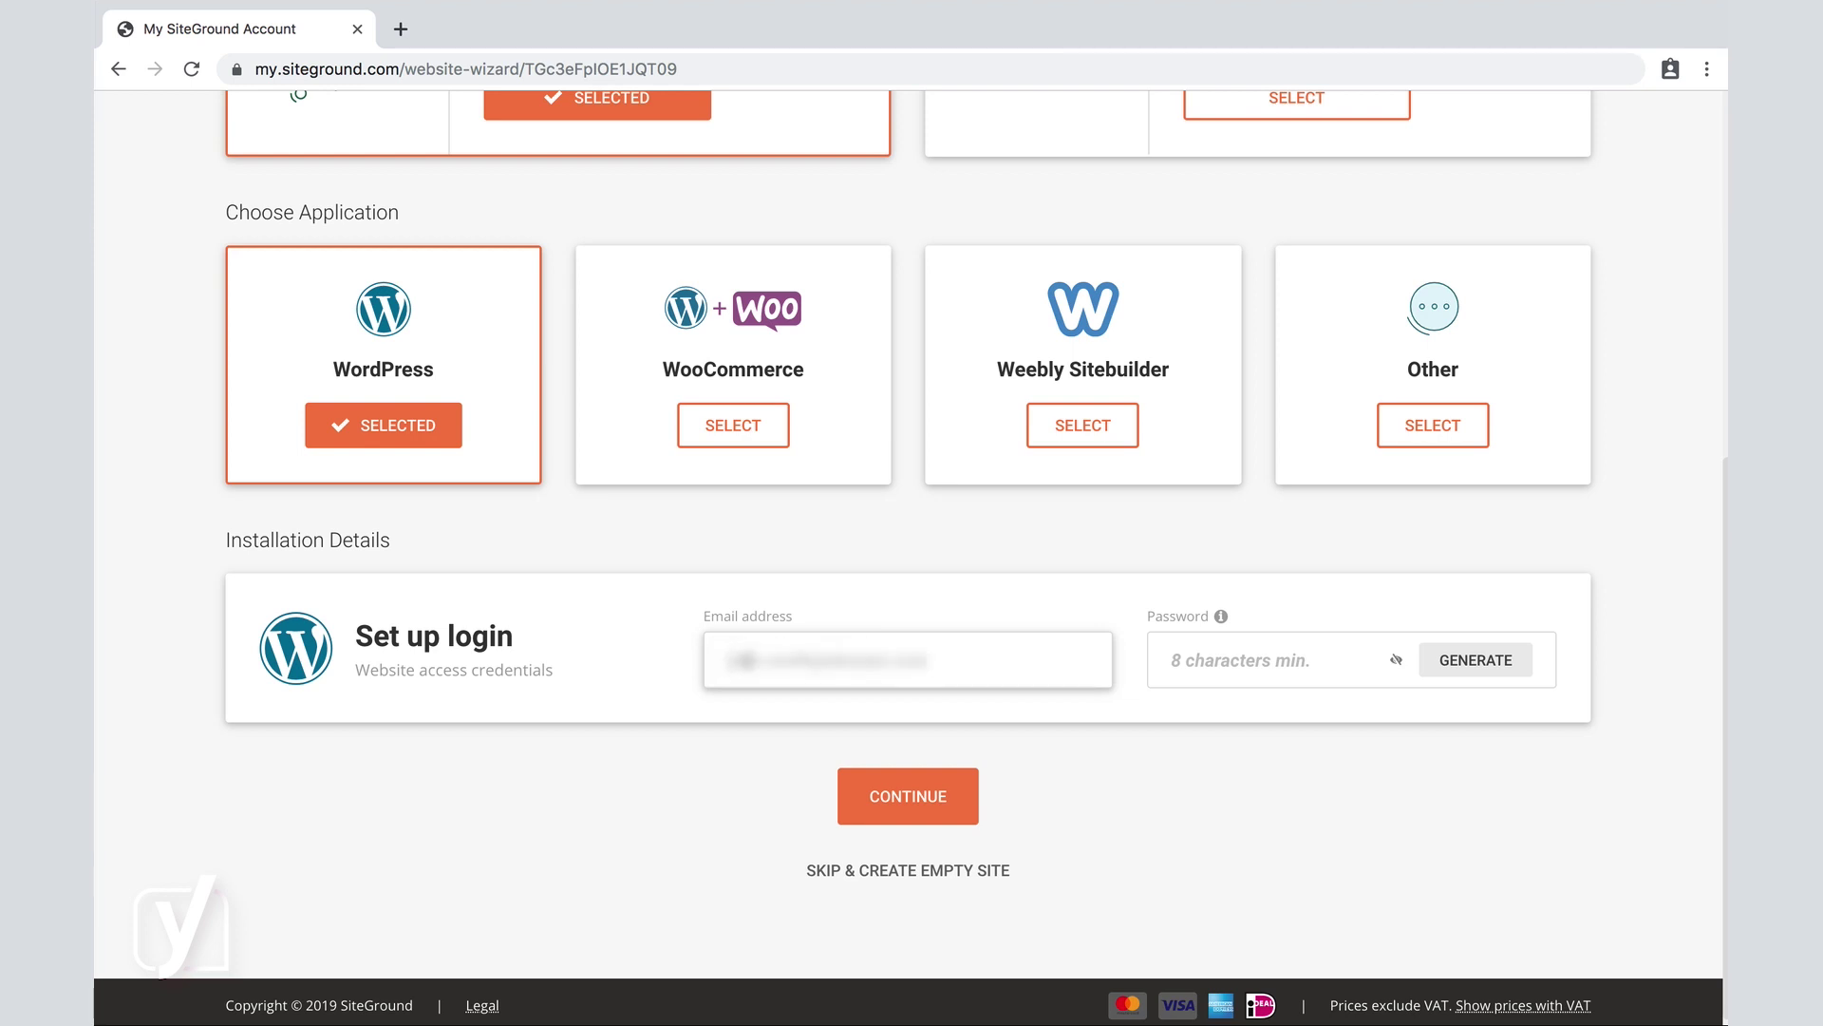
key("ctrl+a")
type("yourname@")
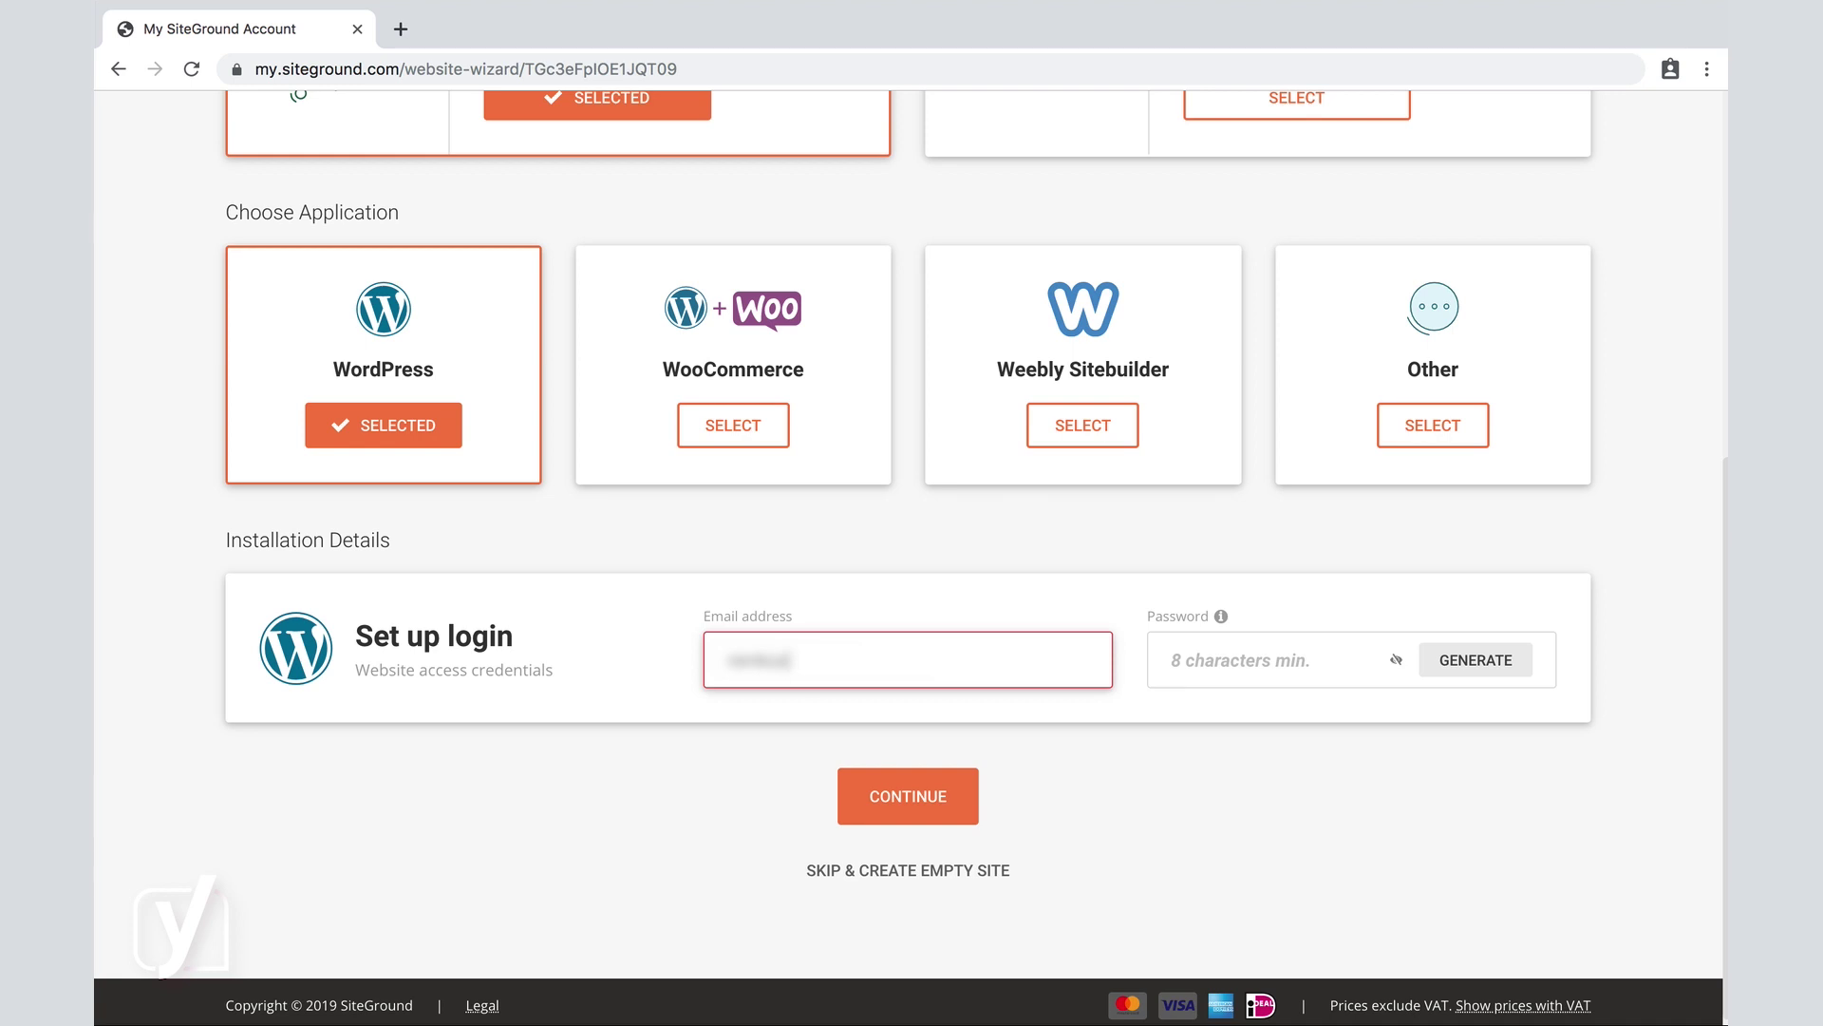
type("yoast.com")
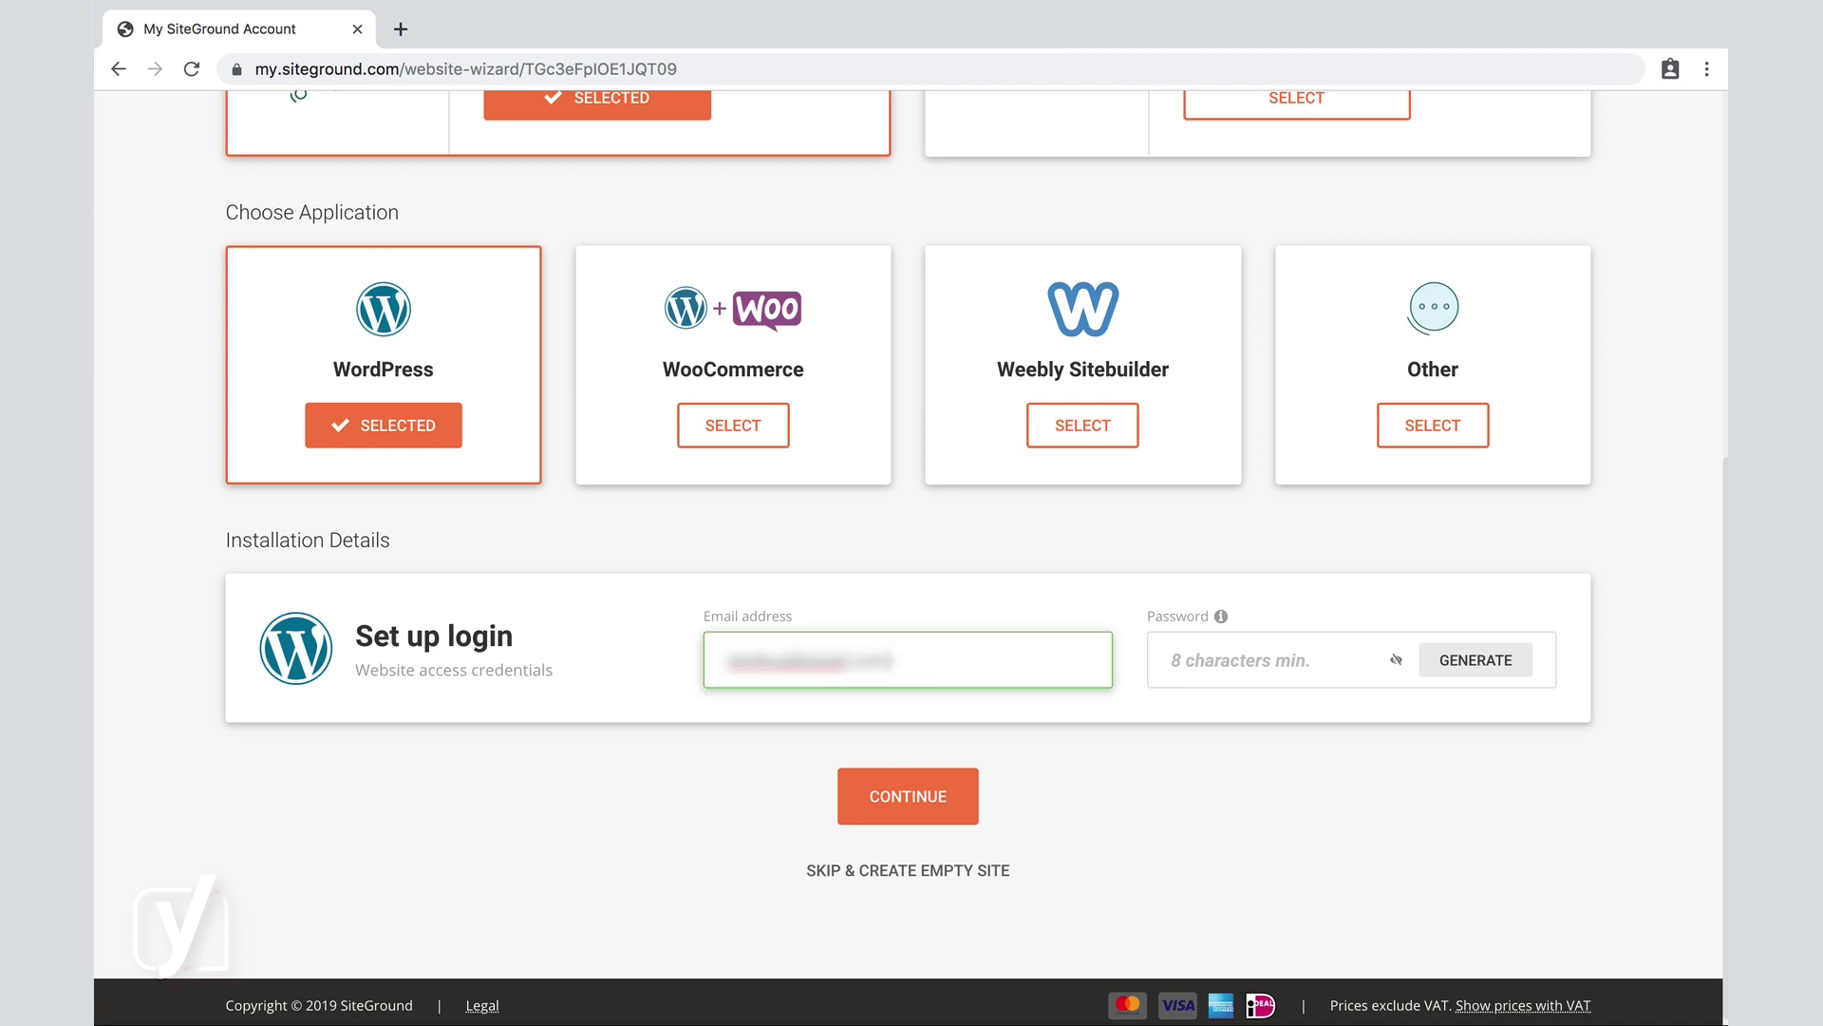
key("Tab")
type("passwd")
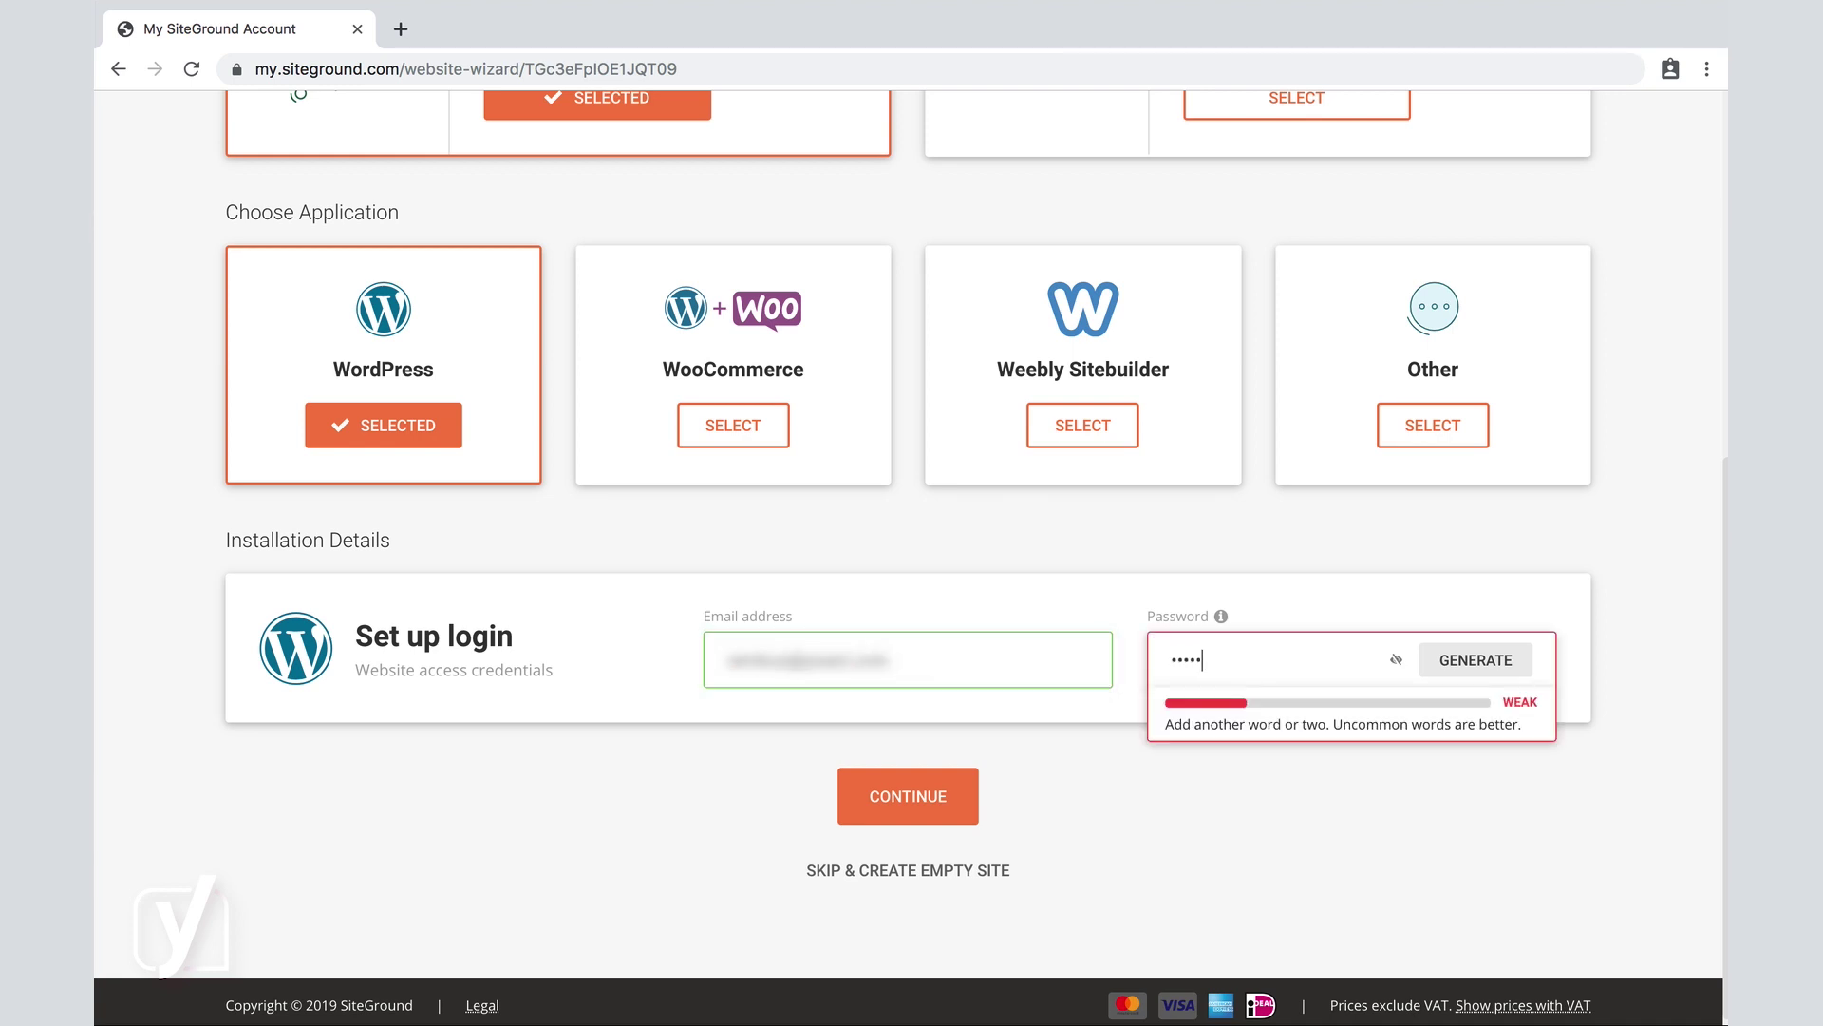
type("12345")
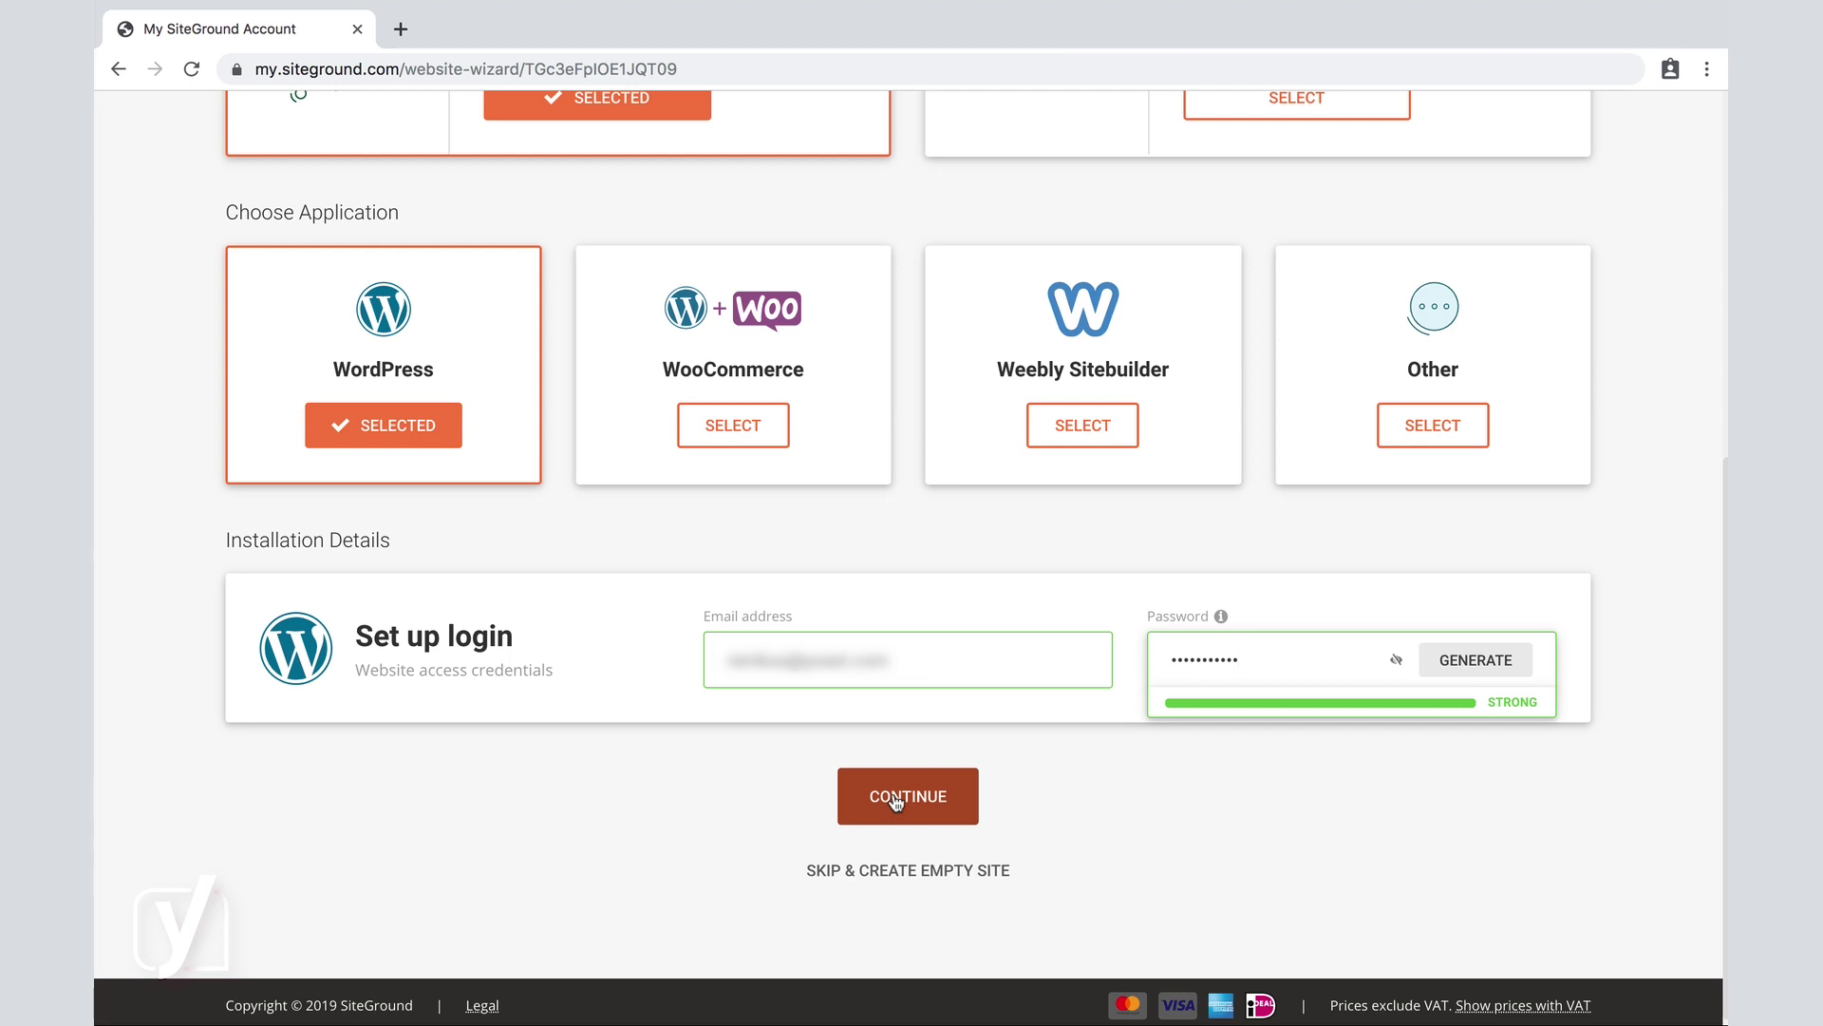
Continue past the login details, skip the extras, and finish creating the WordPress site.
left_click(895, 800)
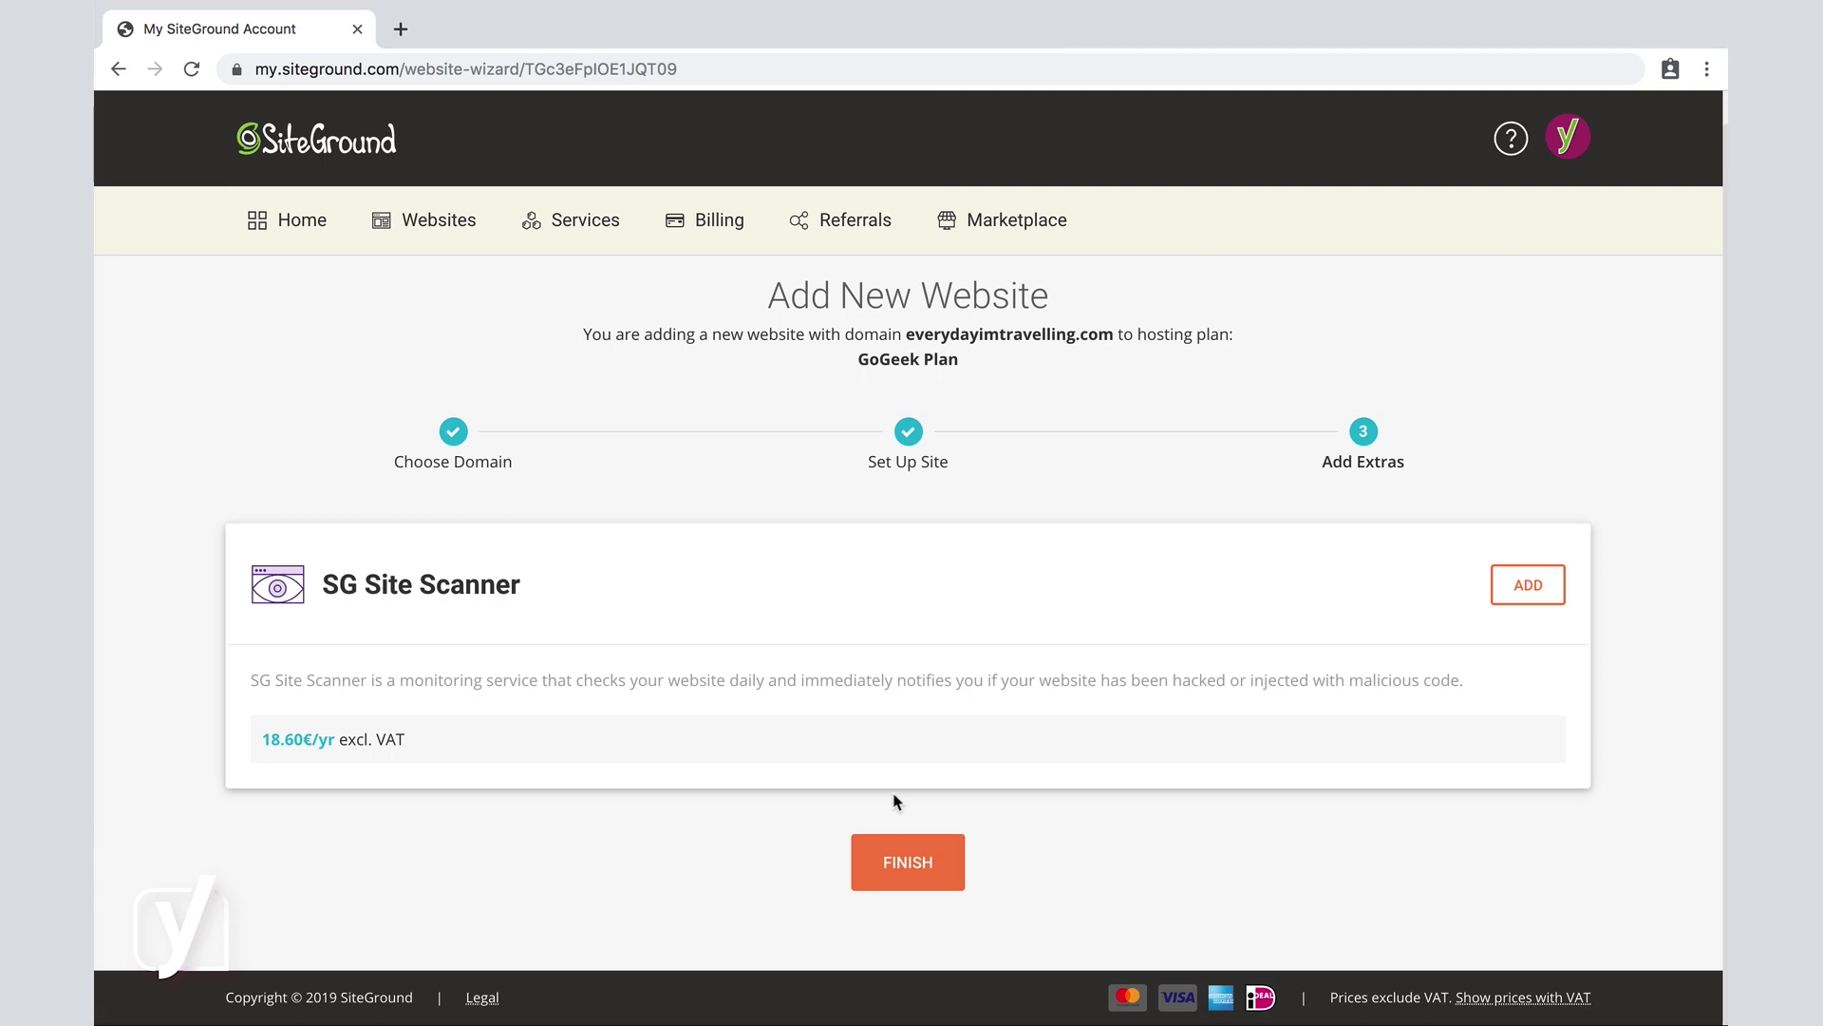
left_click(902, 860)
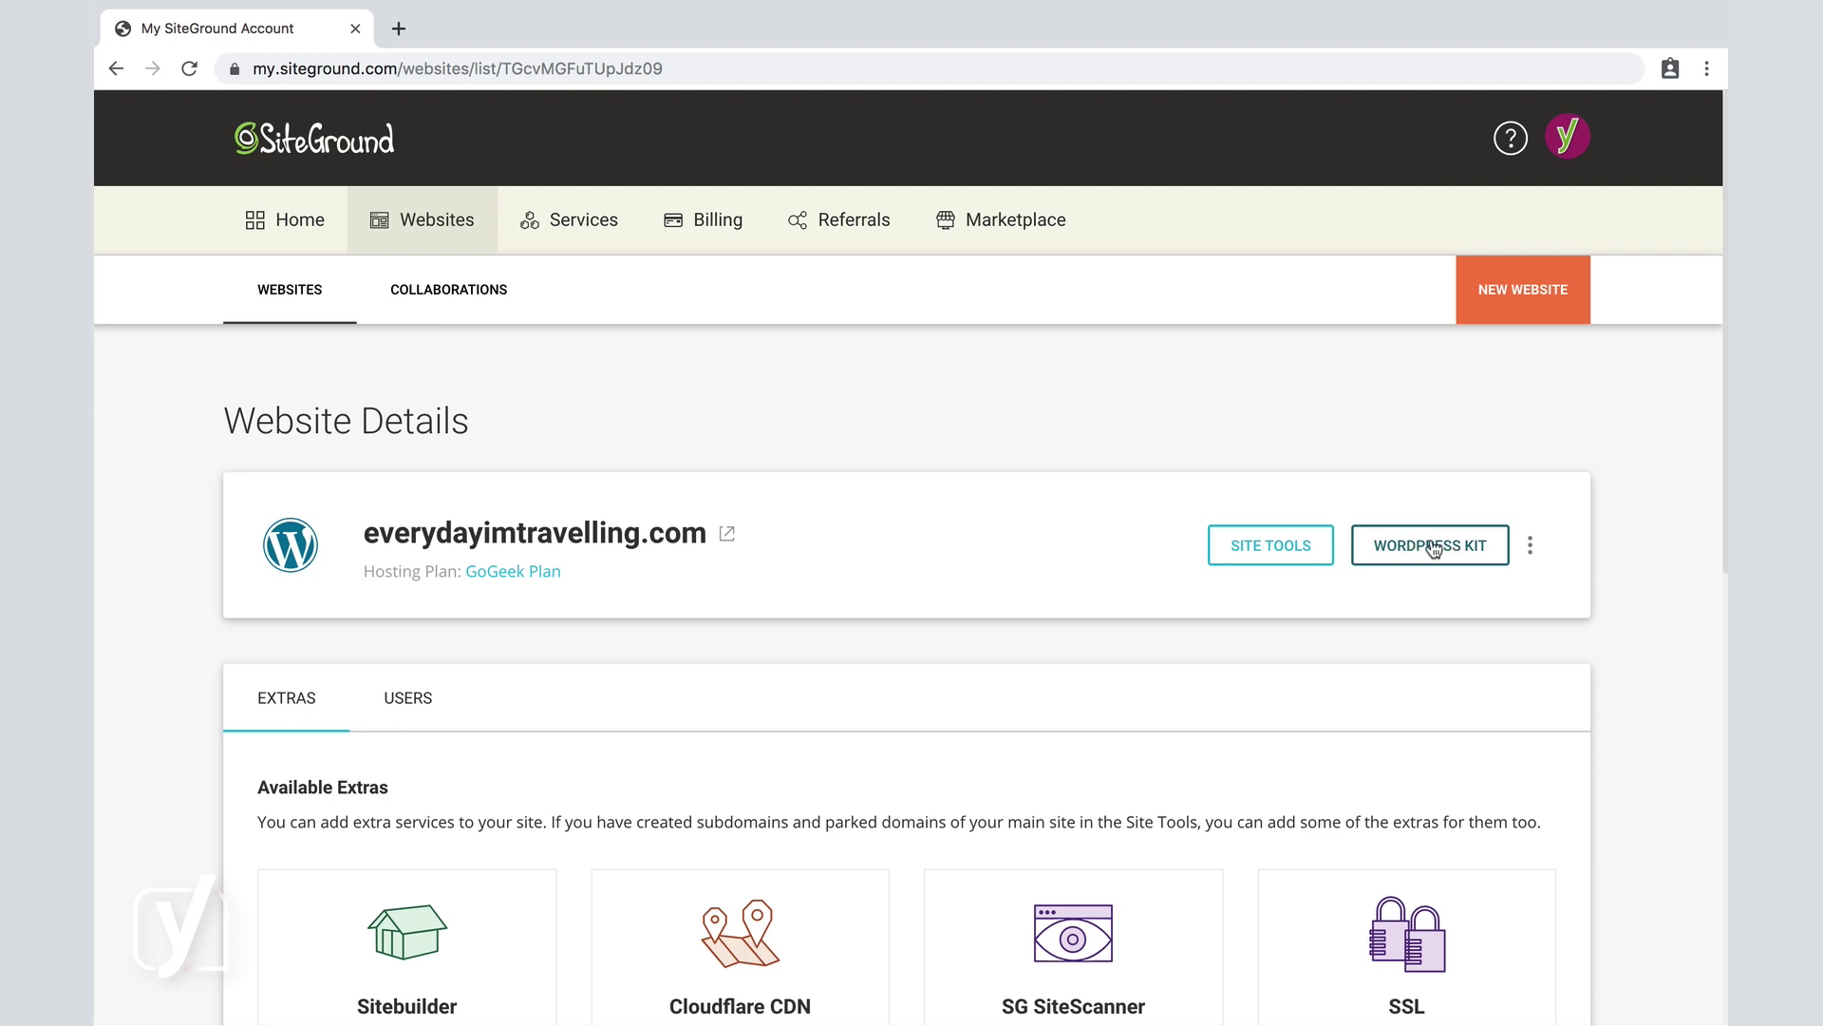
Open WordPress Kit for everydayimtravelling.com to reach the WordPress admin login.
left_click(1429, 556)
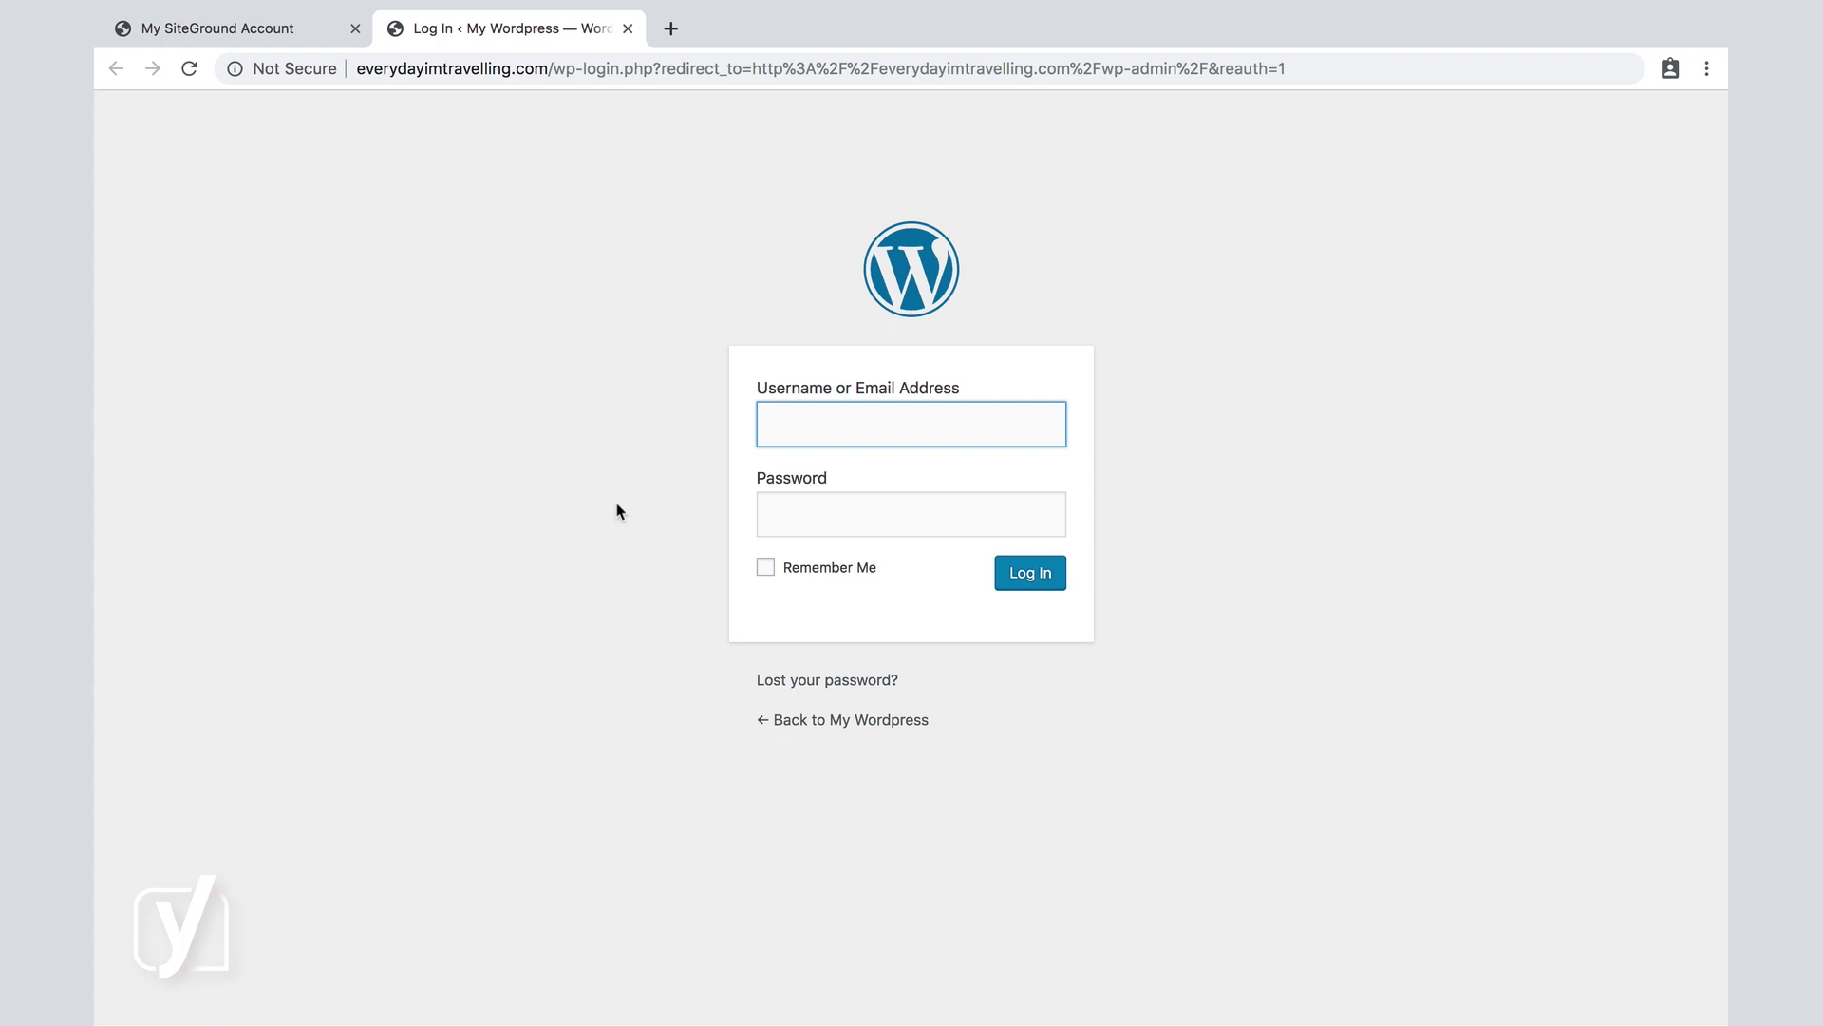
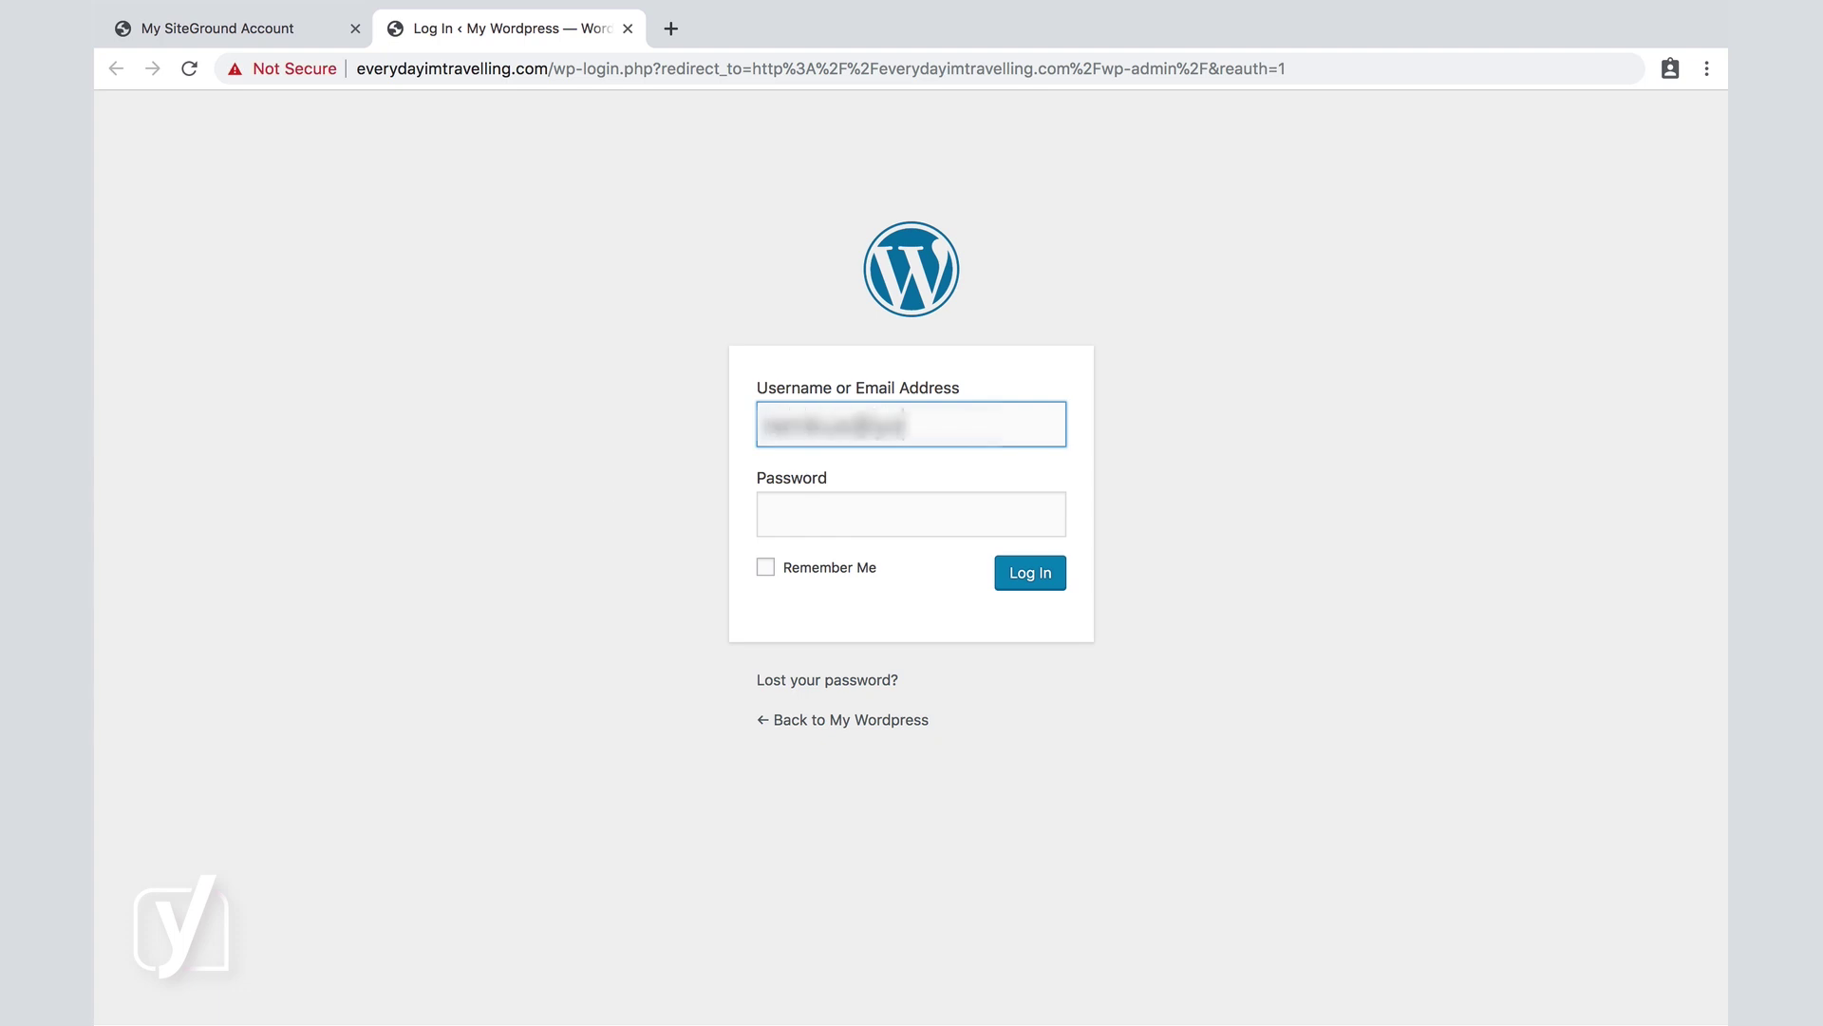
Log in to the WordPress admin with the account e-mail and password.
key("Tab")
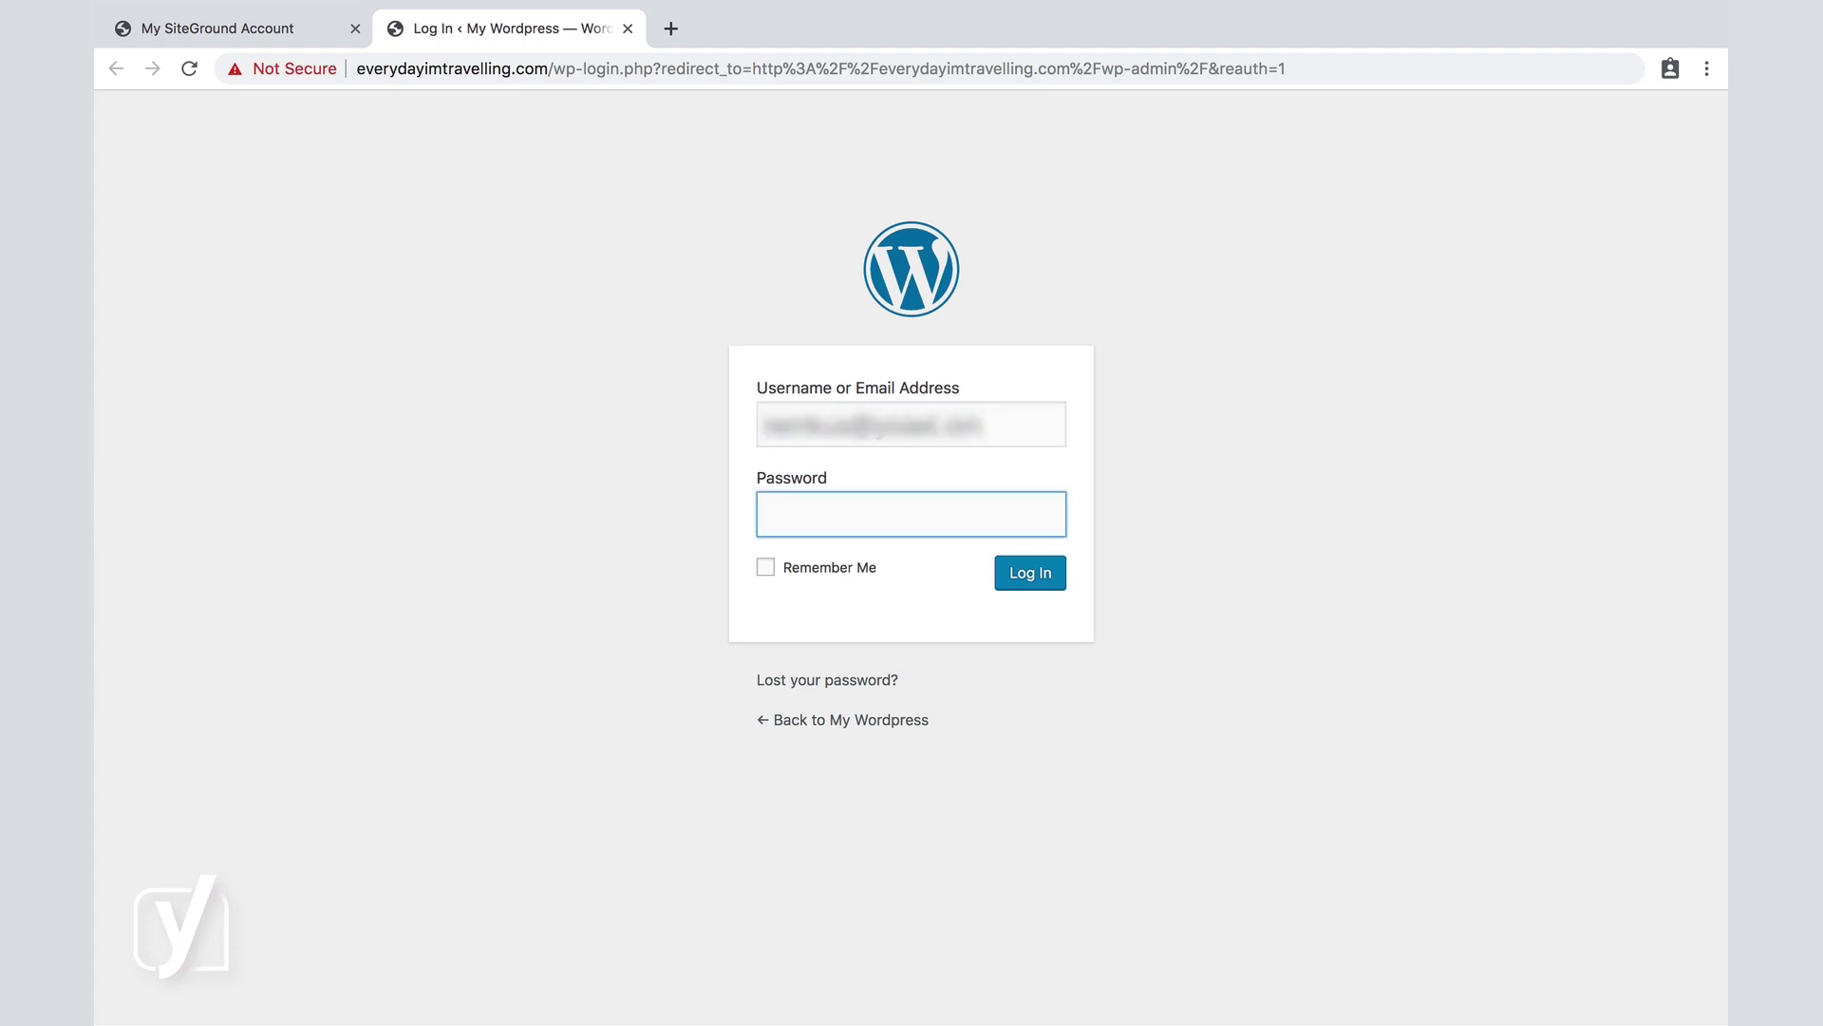
key("shift+Tab")
key("Right")
key("BackSpace")
key("BackSpace")
key("BackSpace")
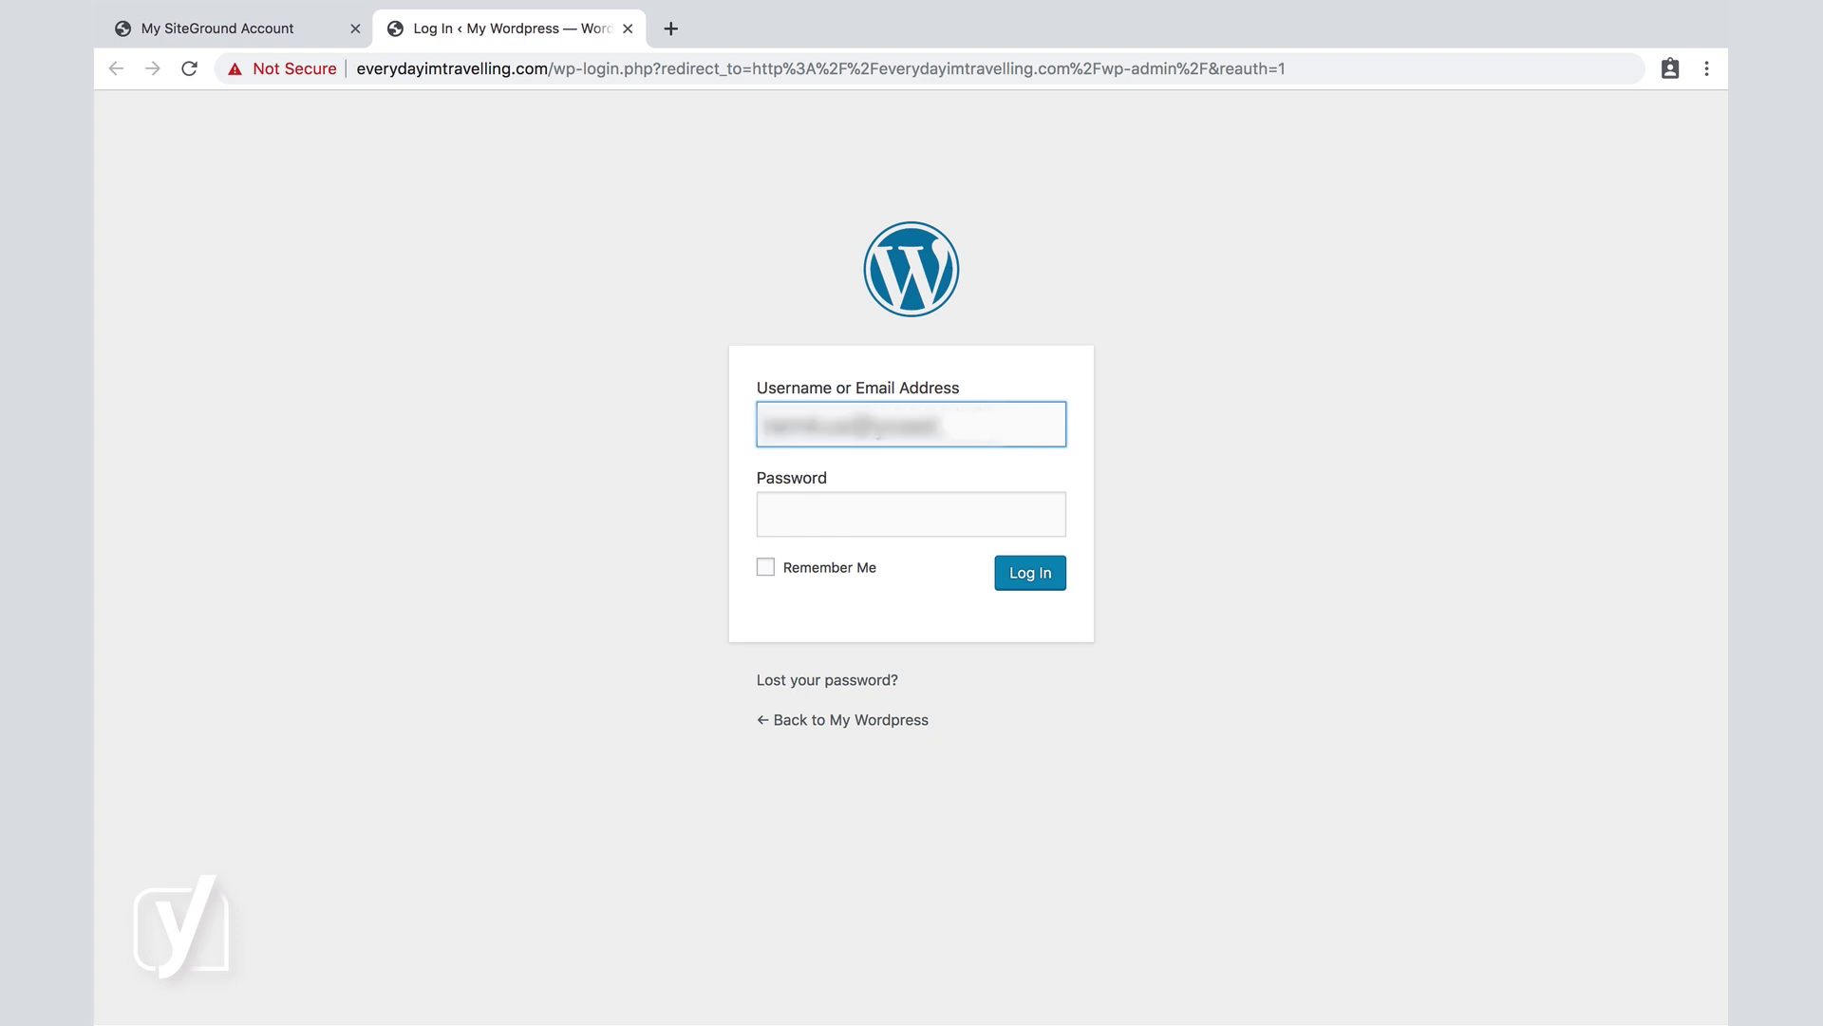
type("com")
key("Tab")
type("••••")
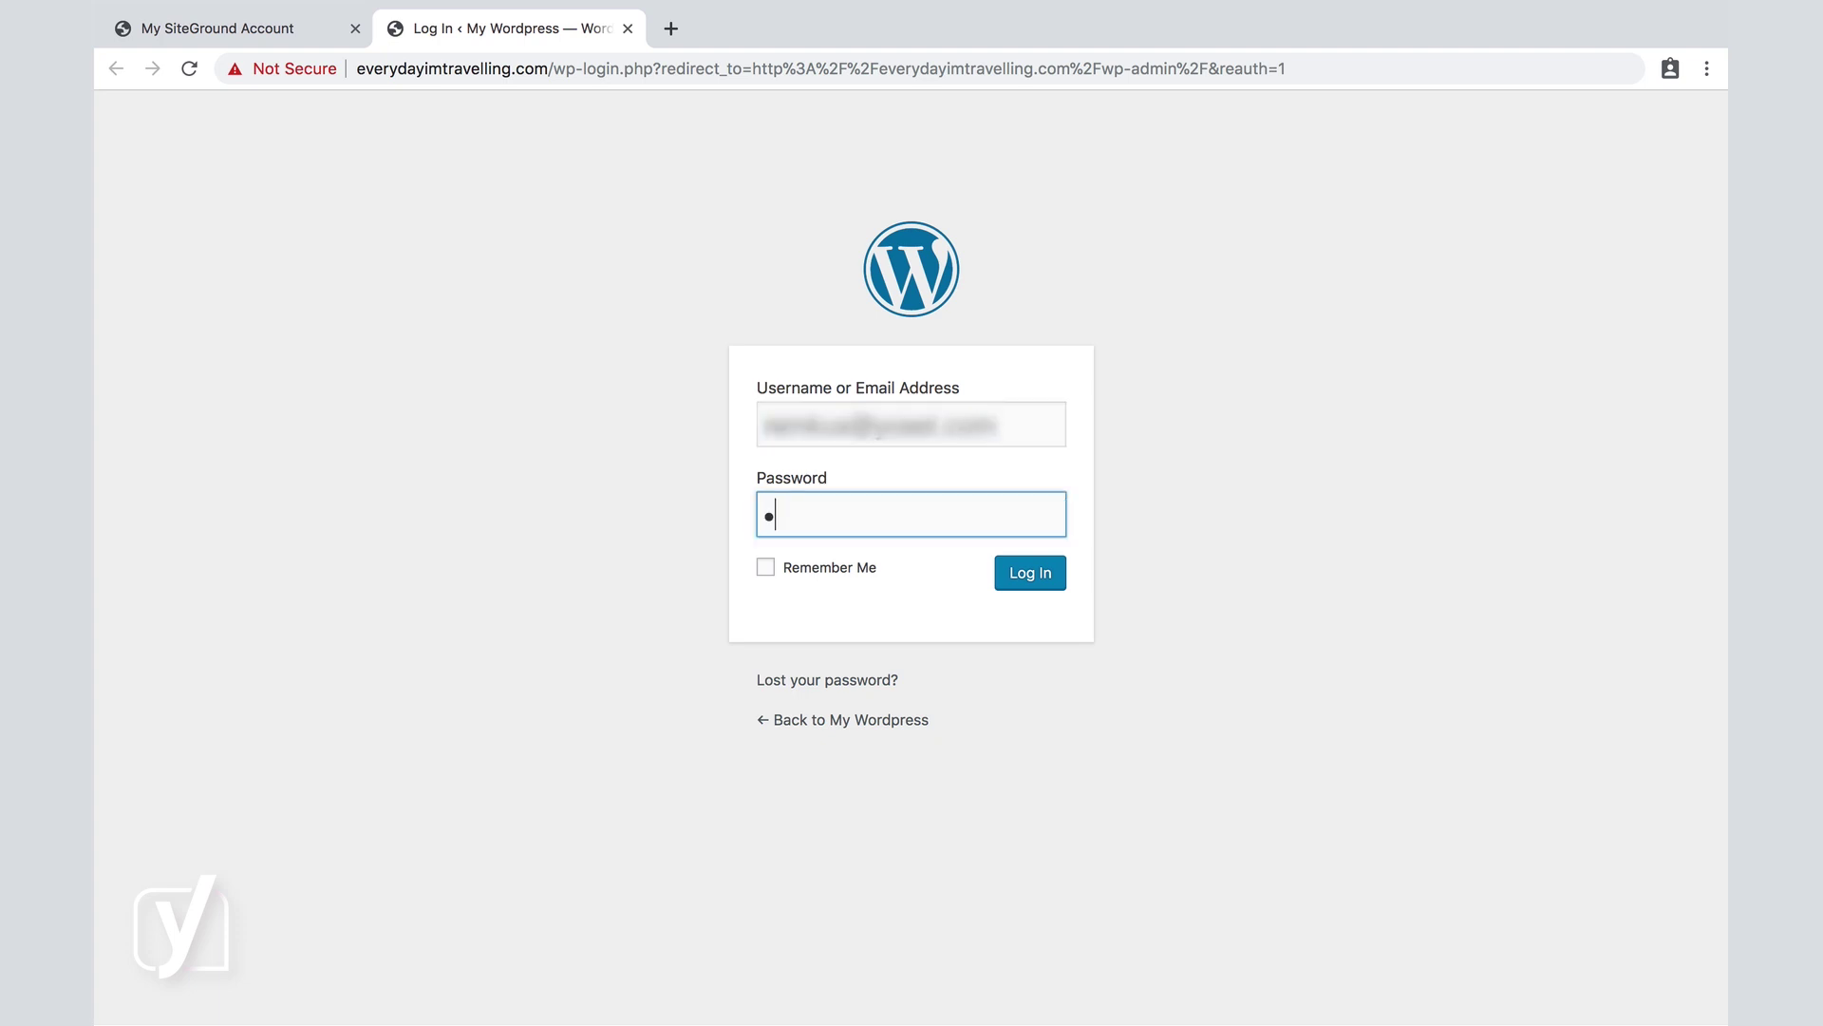
type("•••••••")
left_click(1032, 575)
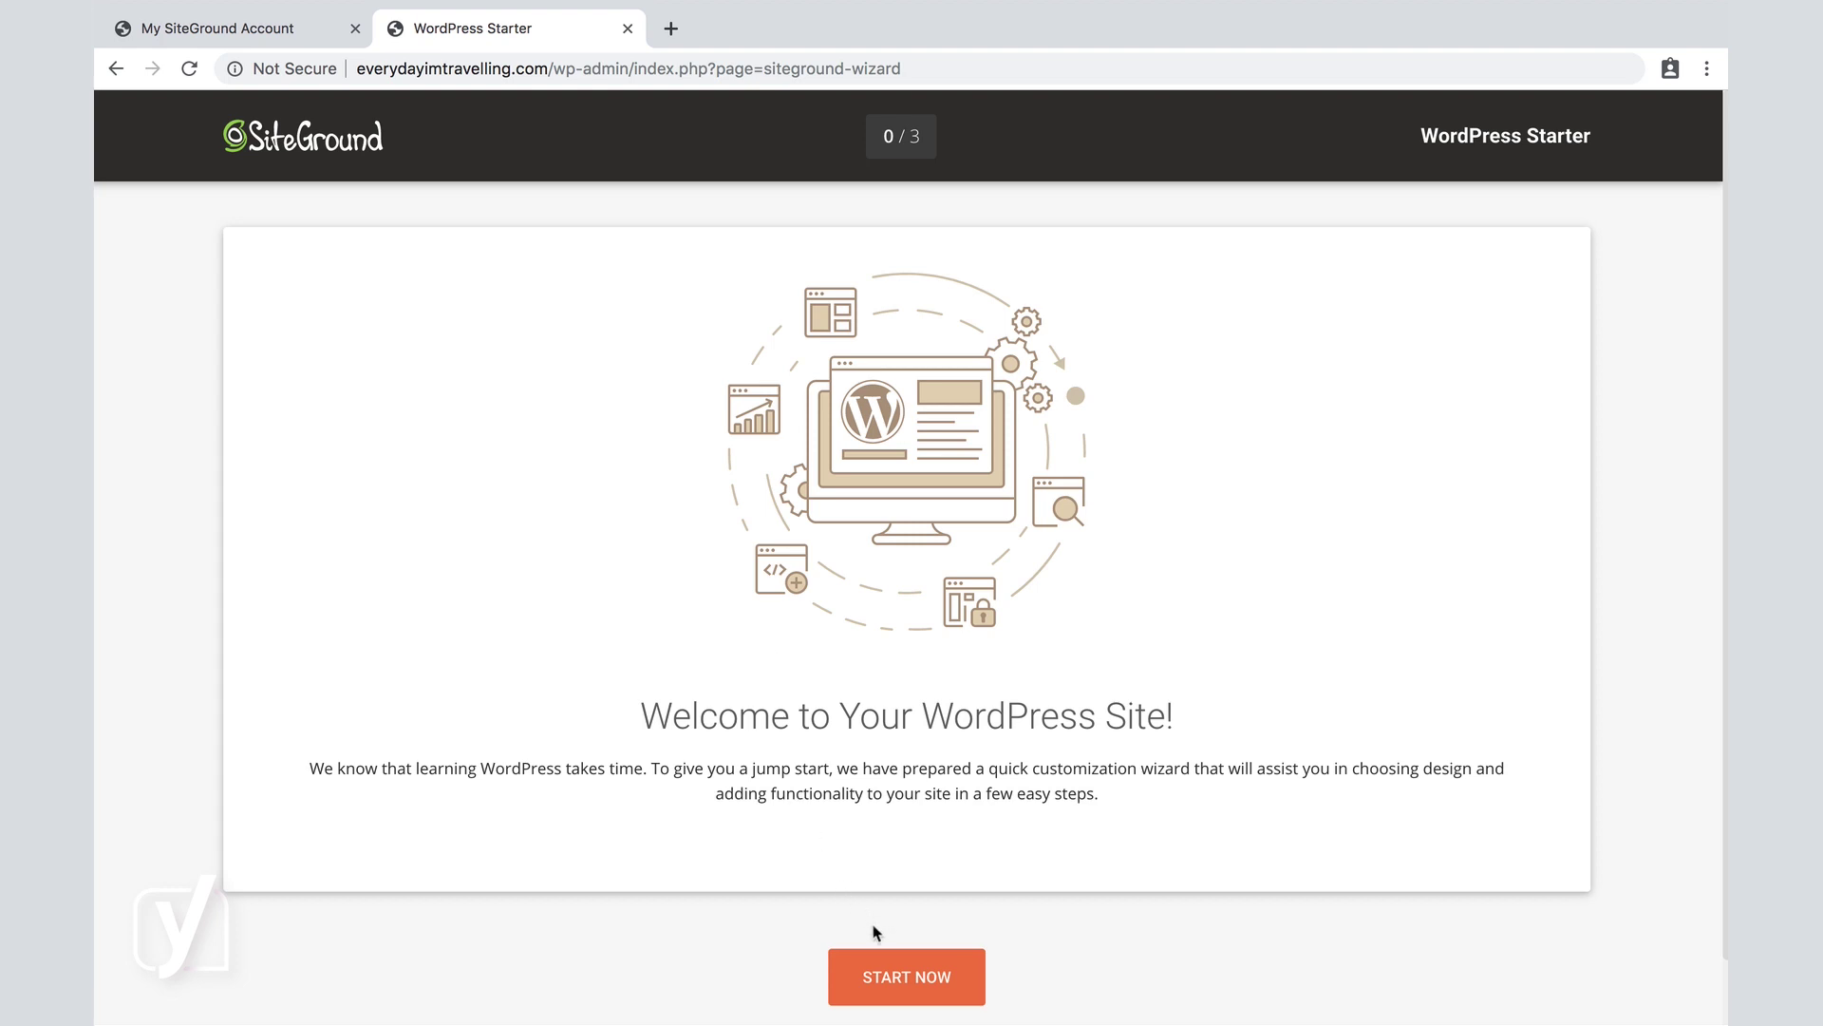
Start the WordPress Starter wizard, browse the theme designs, and continue without picking one.
left_click(902, 980)
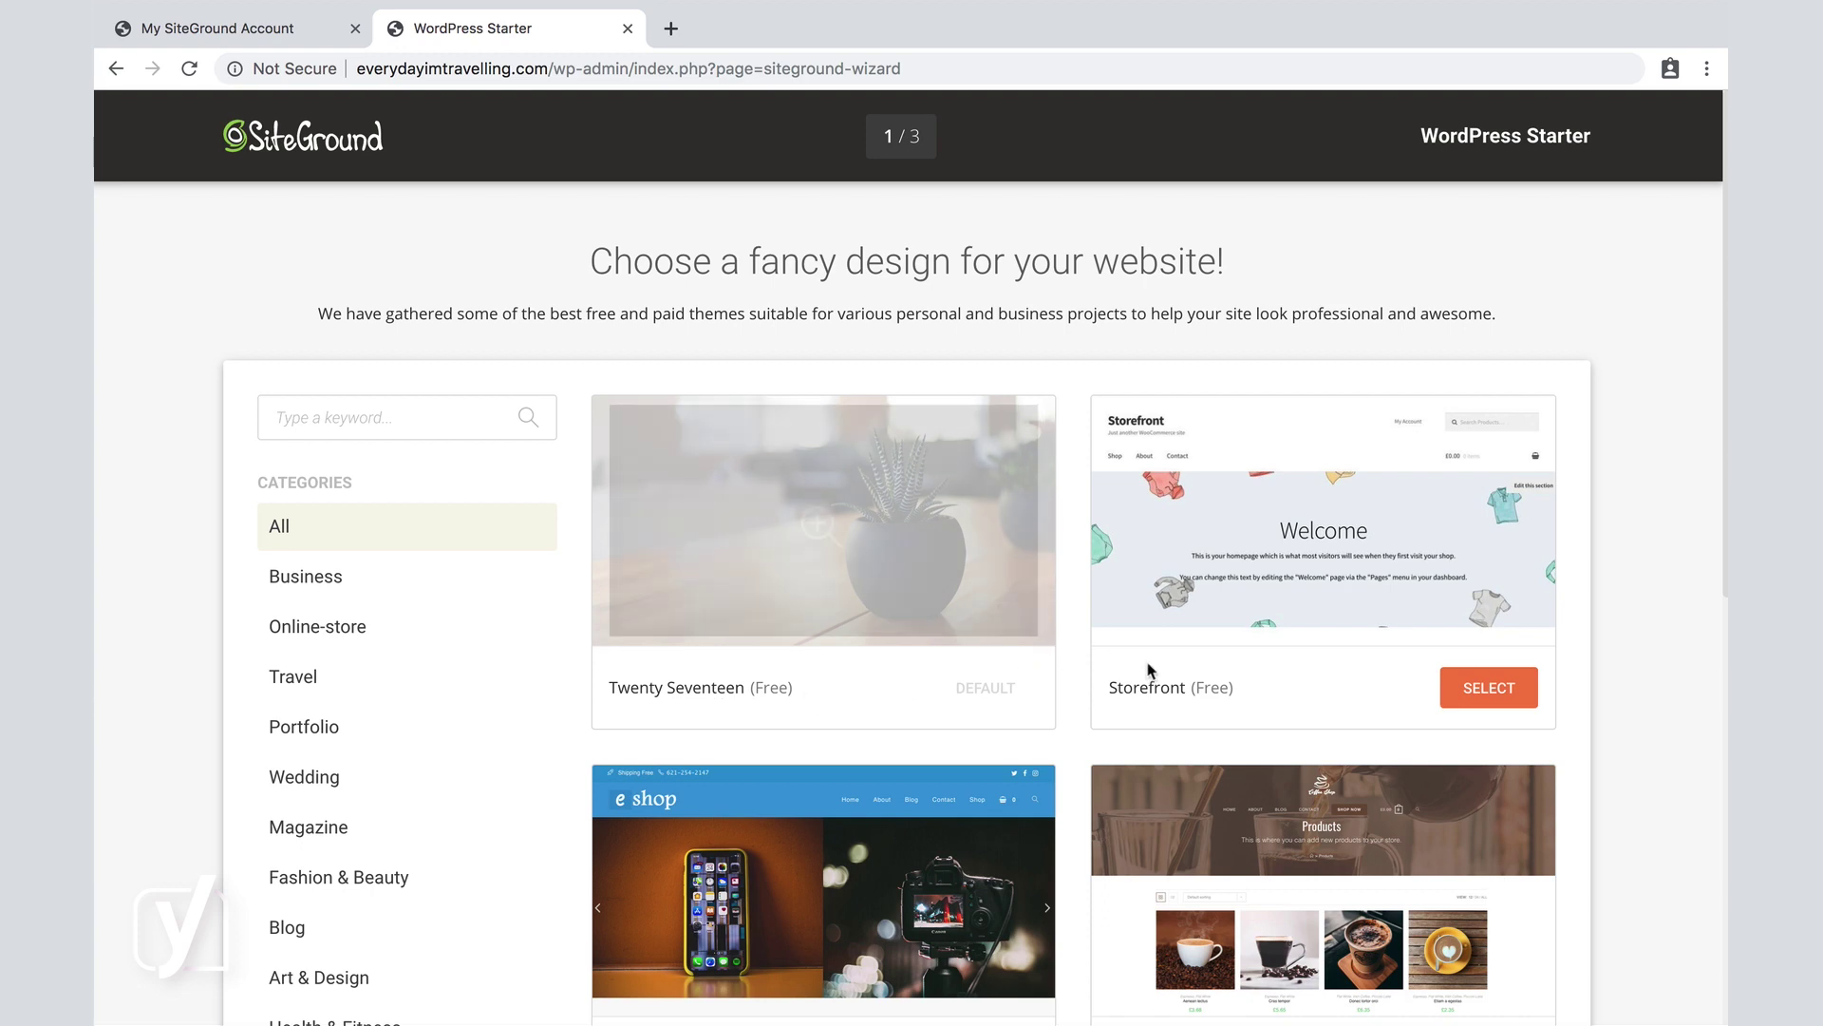
scroll(1177, 672, "down", 13)
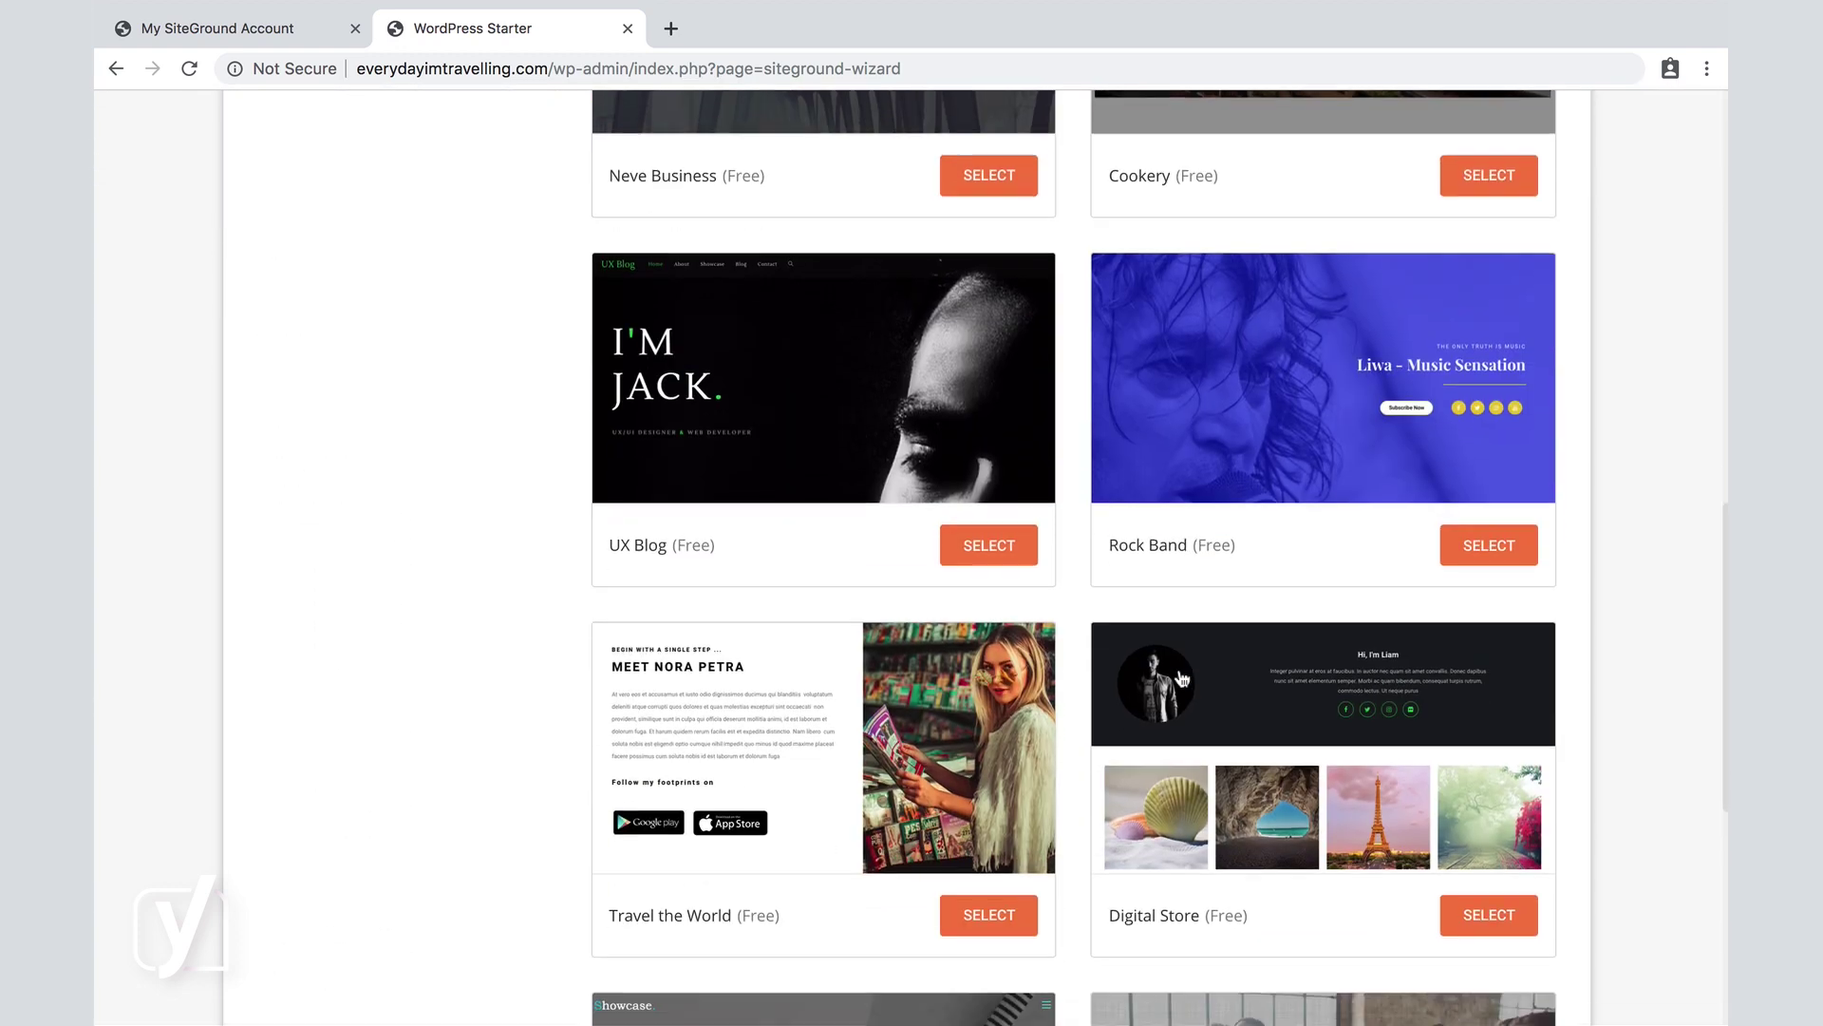
scroll(1179, 676, "down", 20)
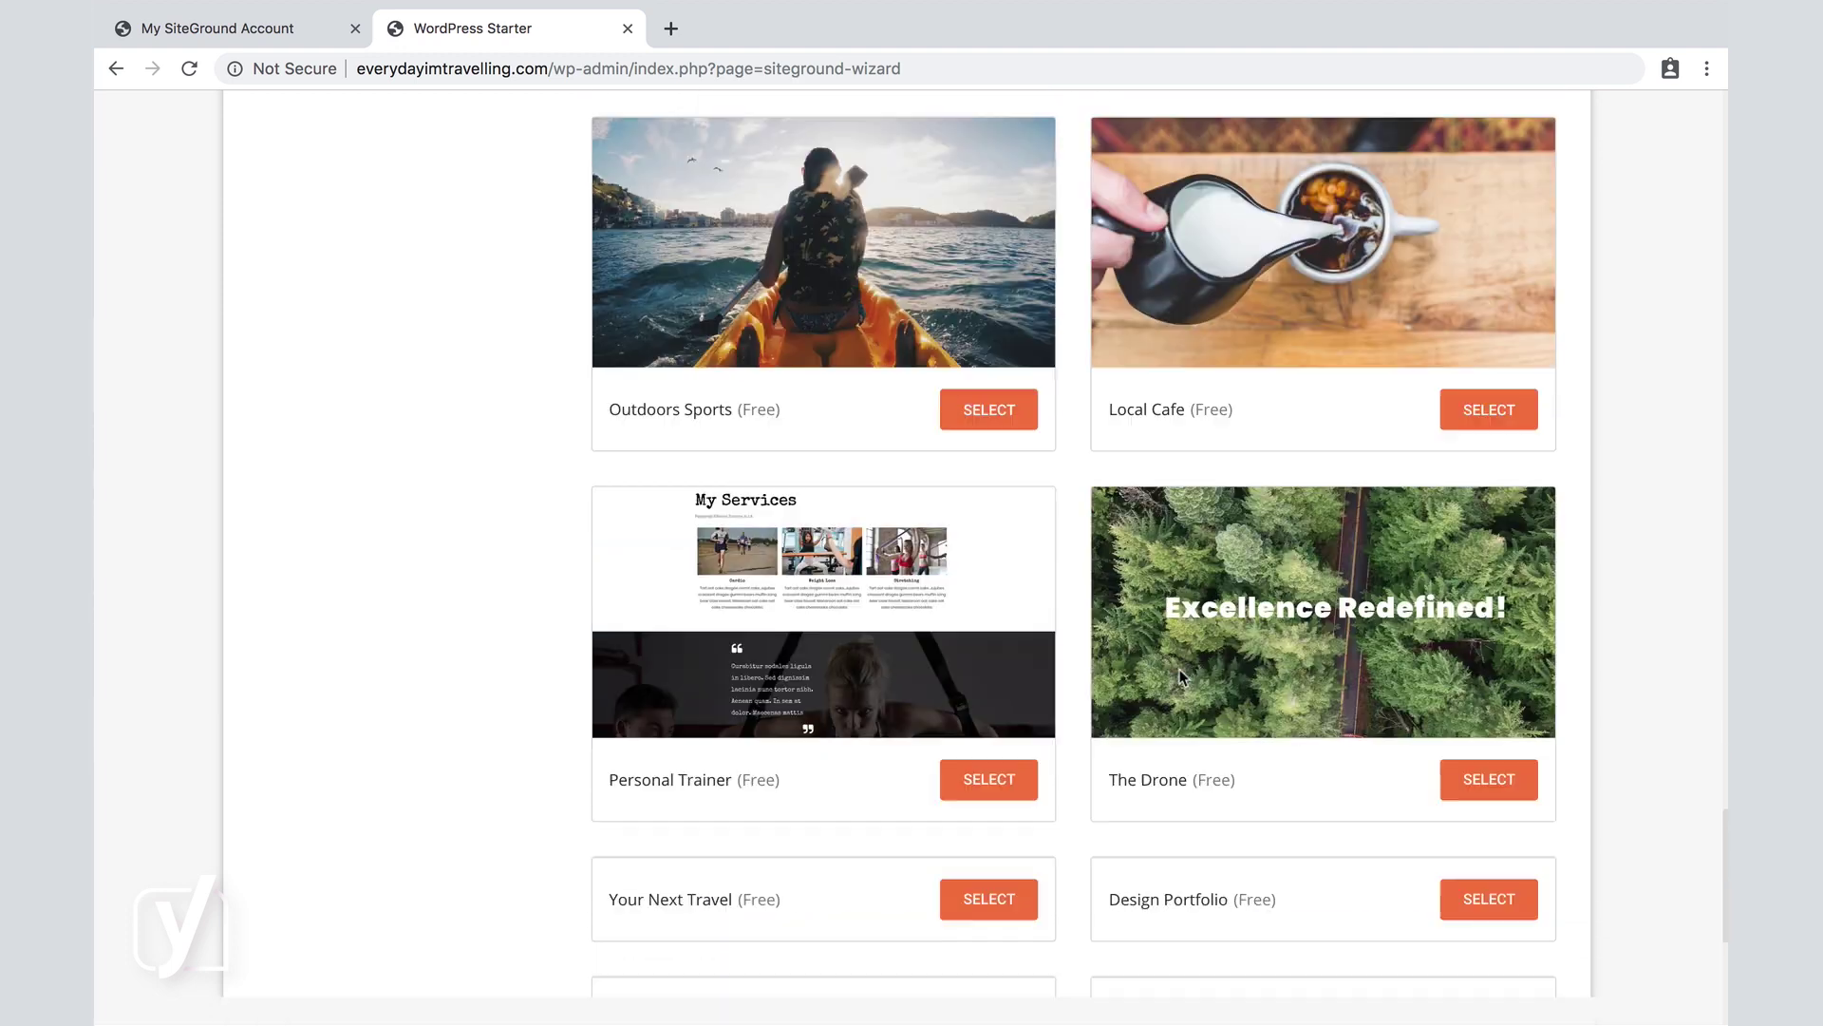
scroll(1180, 674, "down", 20)
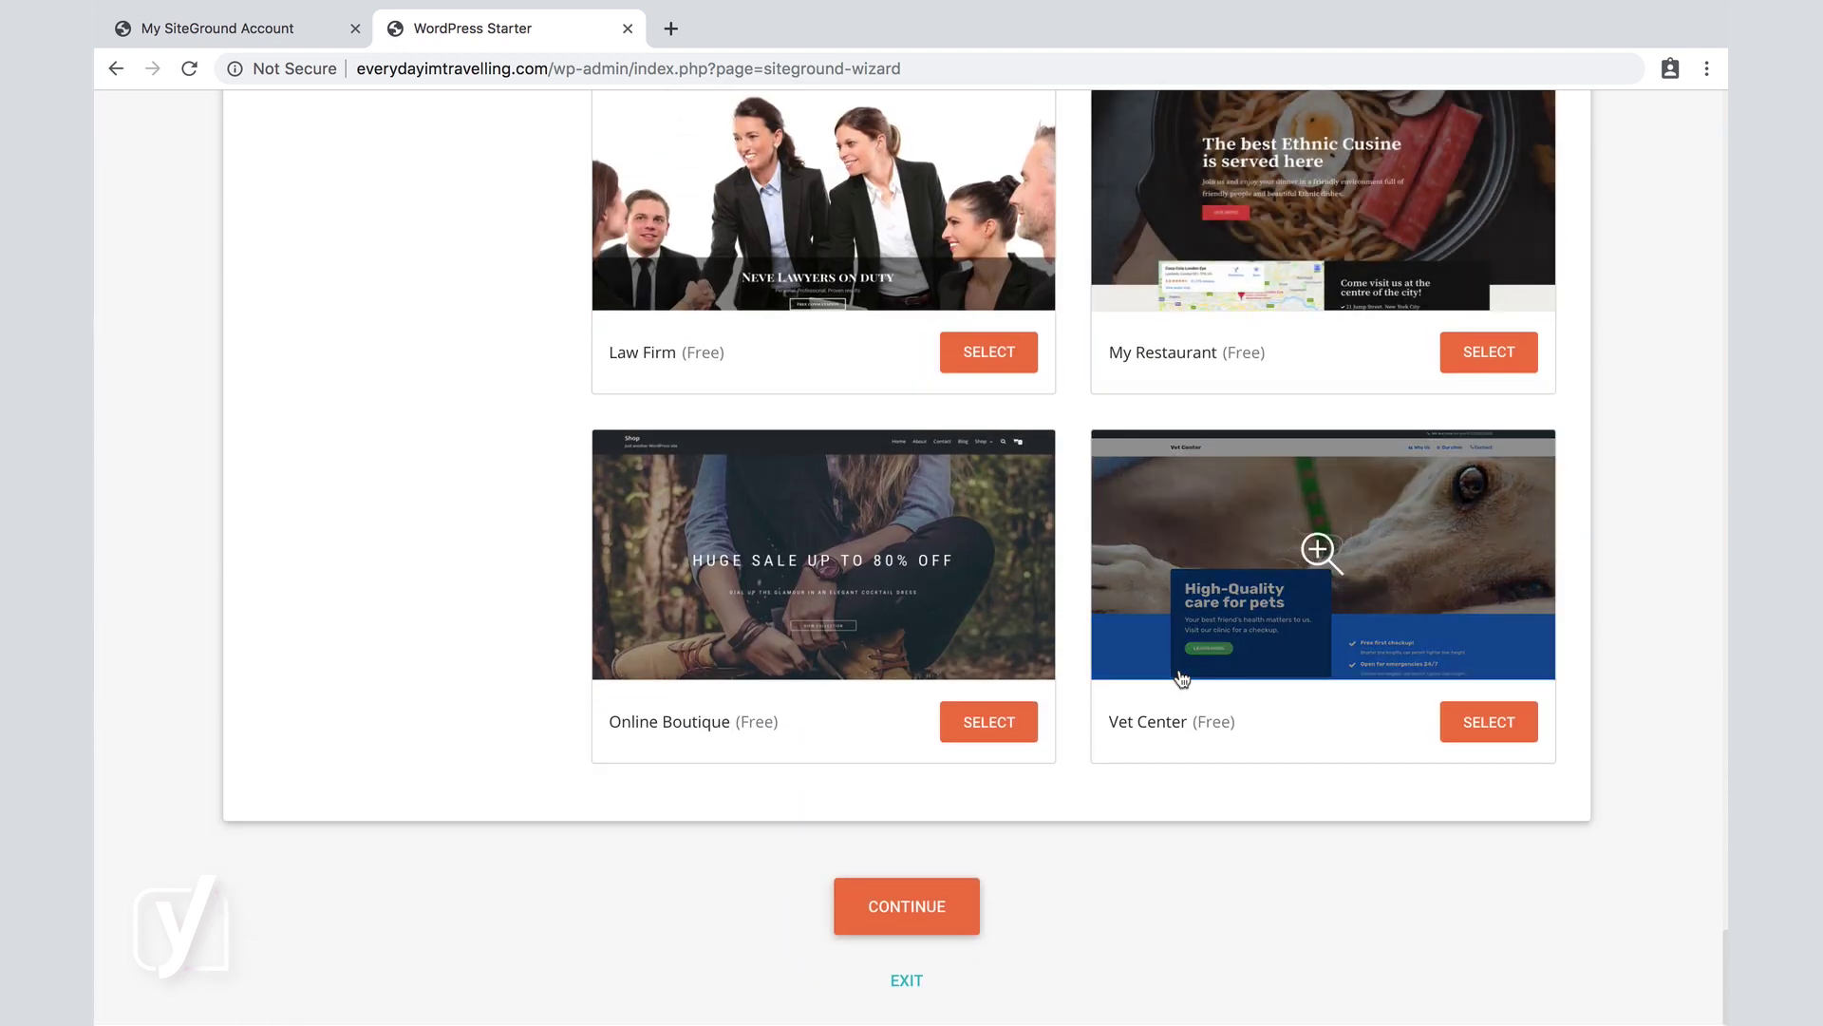
left_click(894, 910)
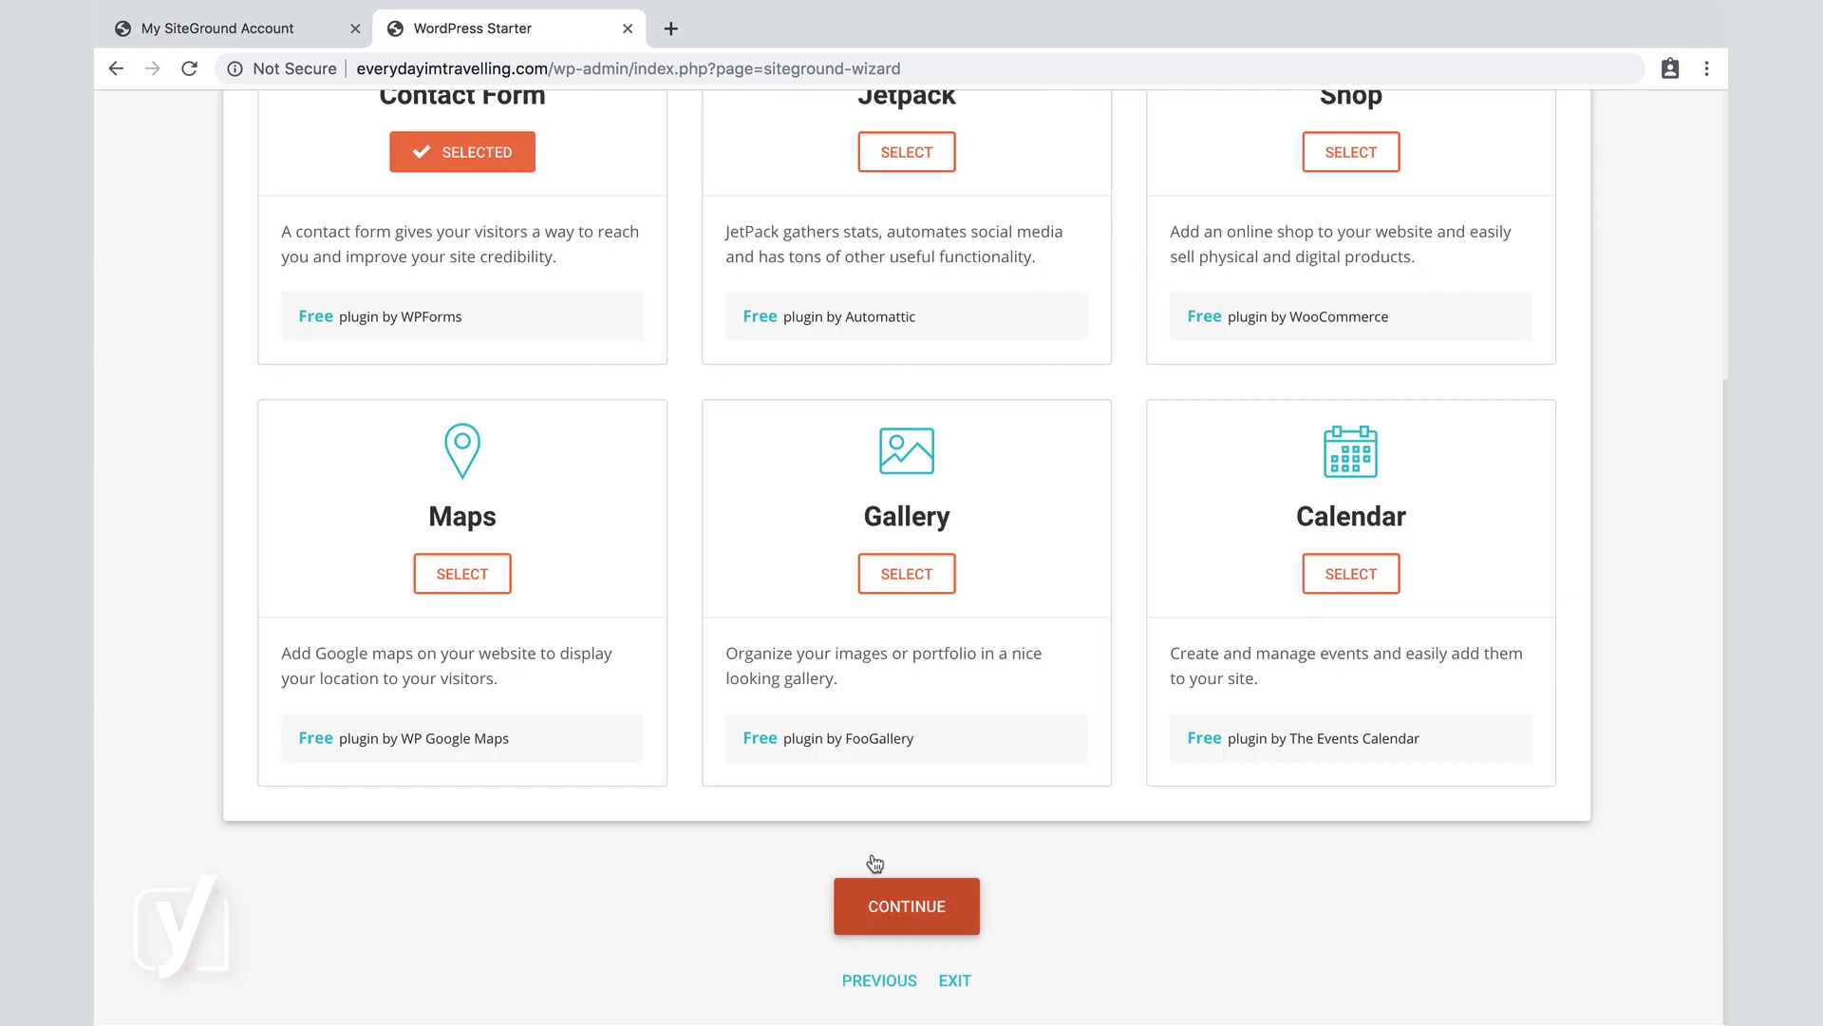
Review the plugin cards, keep only Contact Form selected, and advance to marketing.
scroll(721, 521, "up", 5)
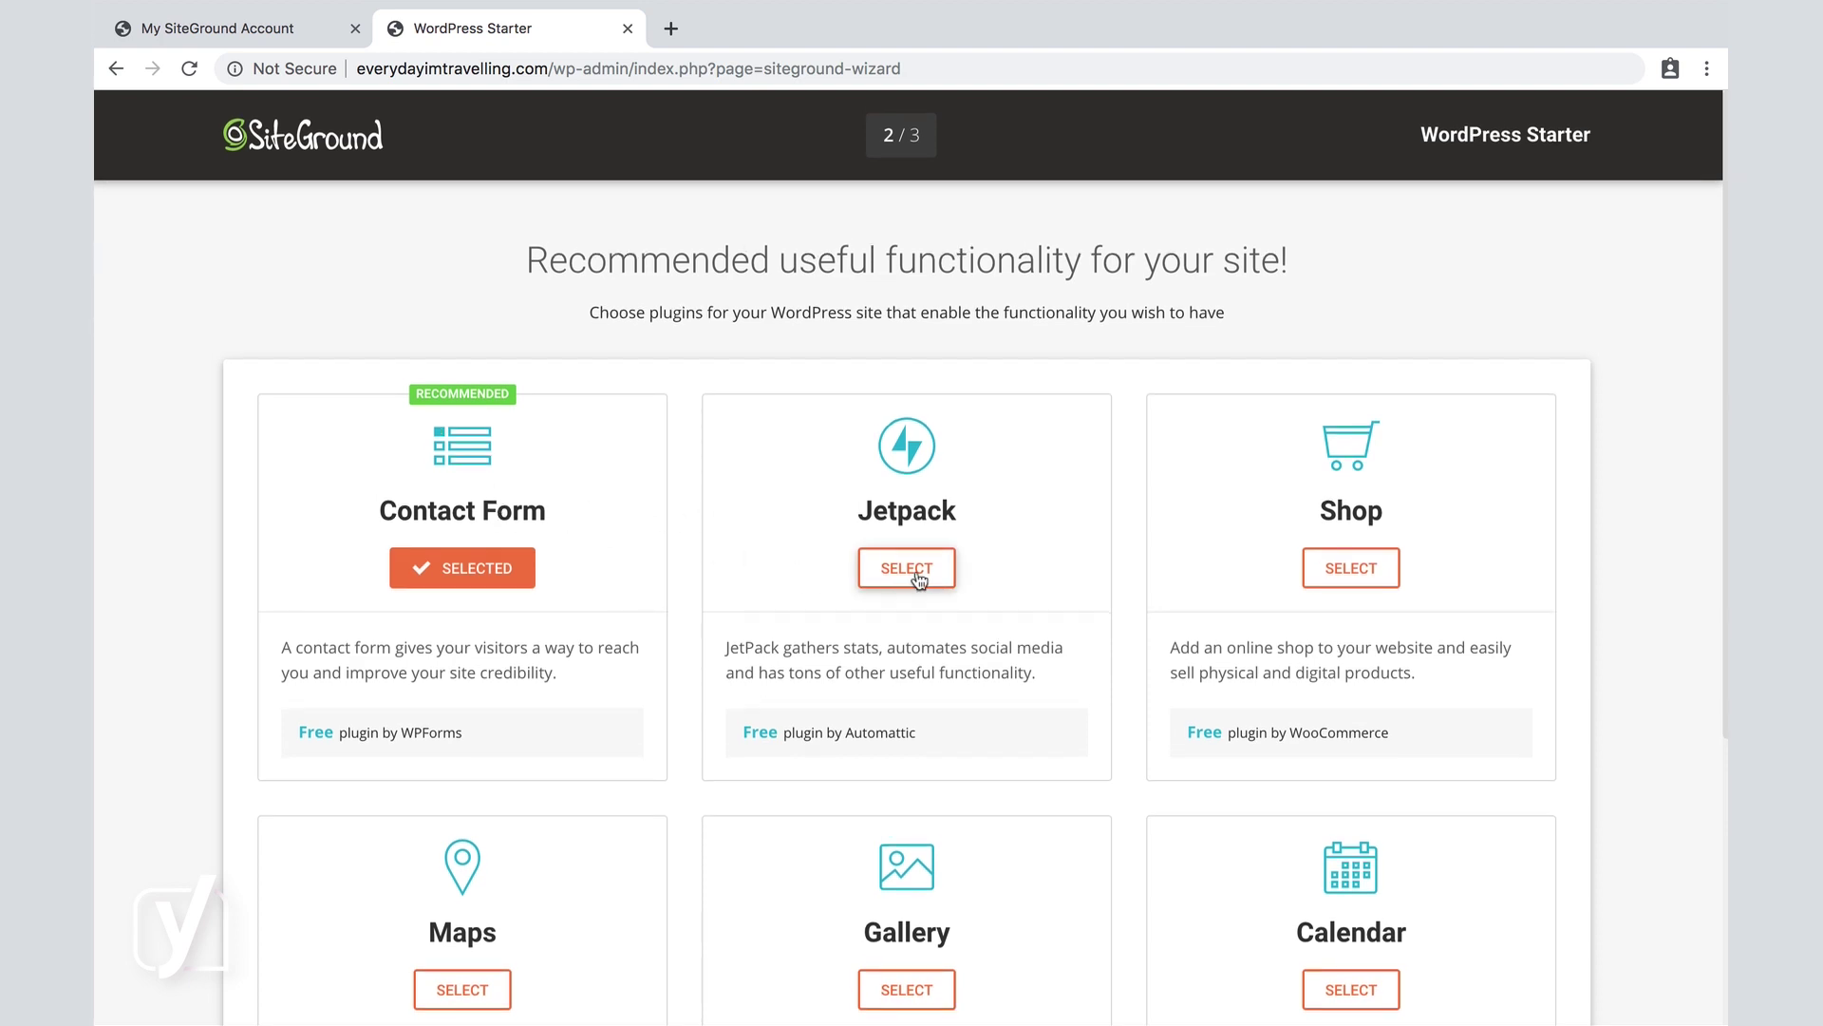
scroll(1022, 592, "down", 2)
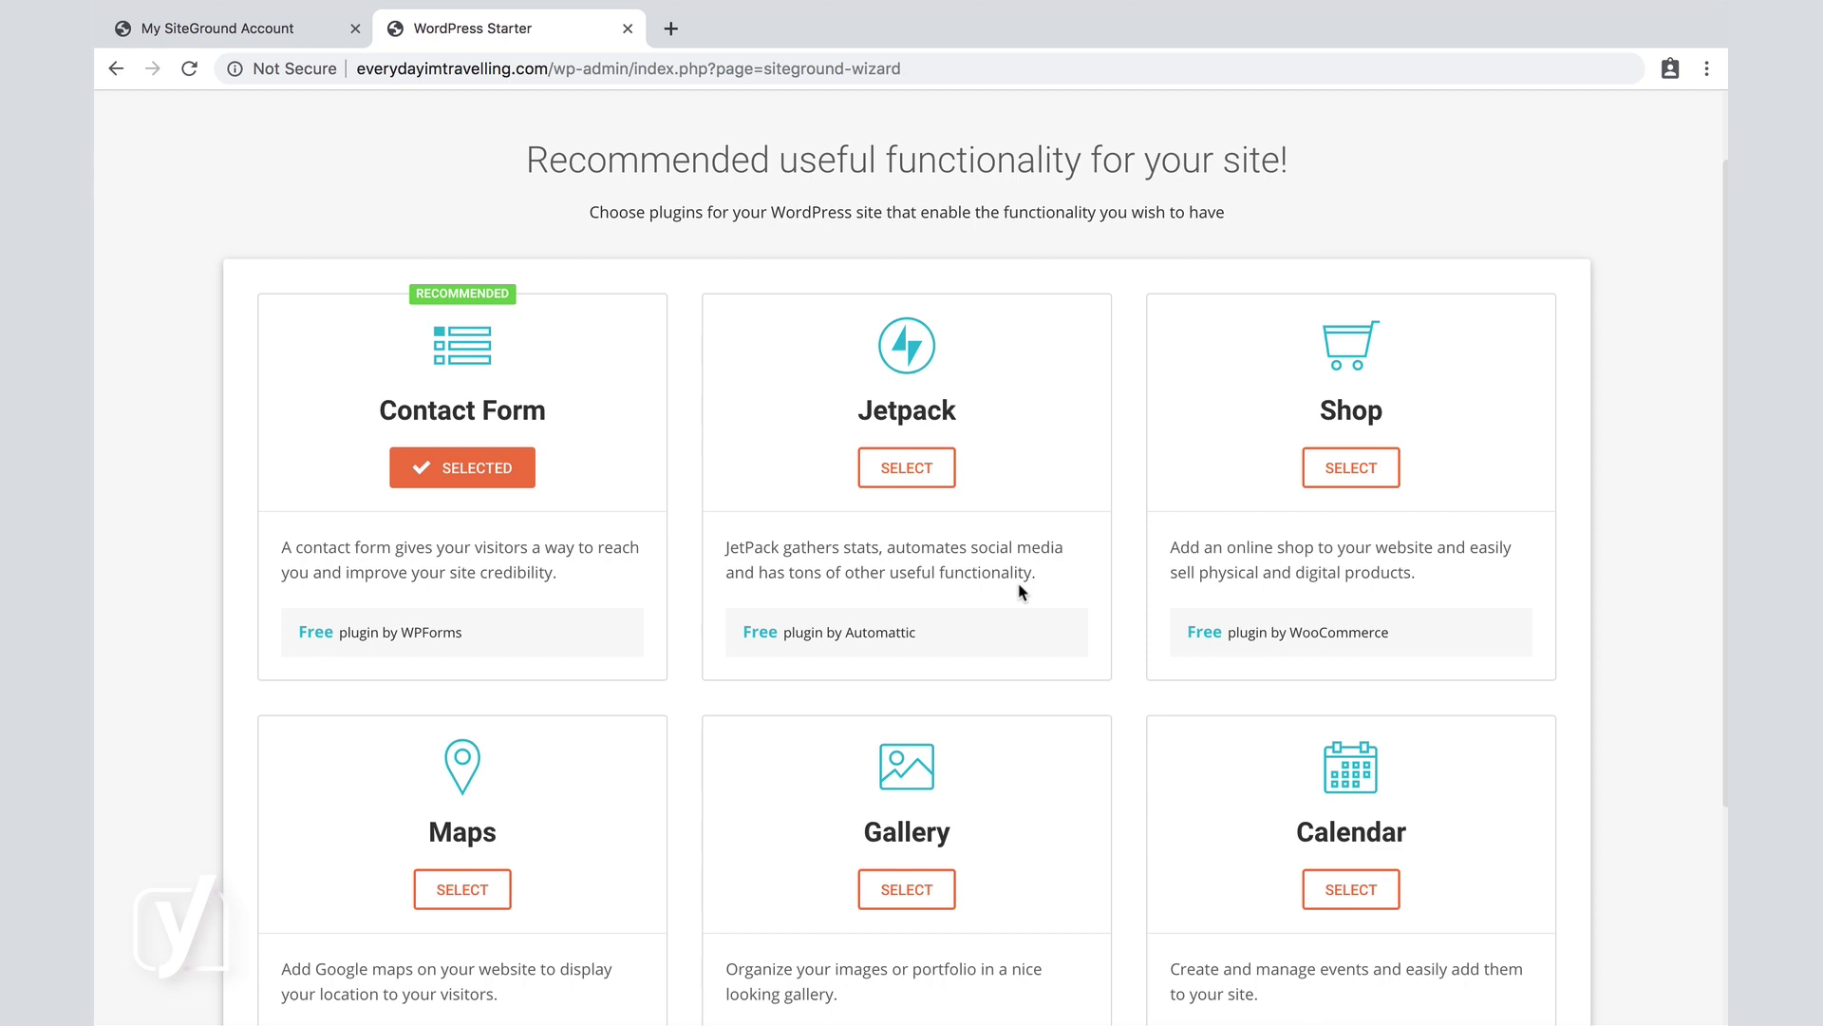
scroll(1022, 593, "down", 3)
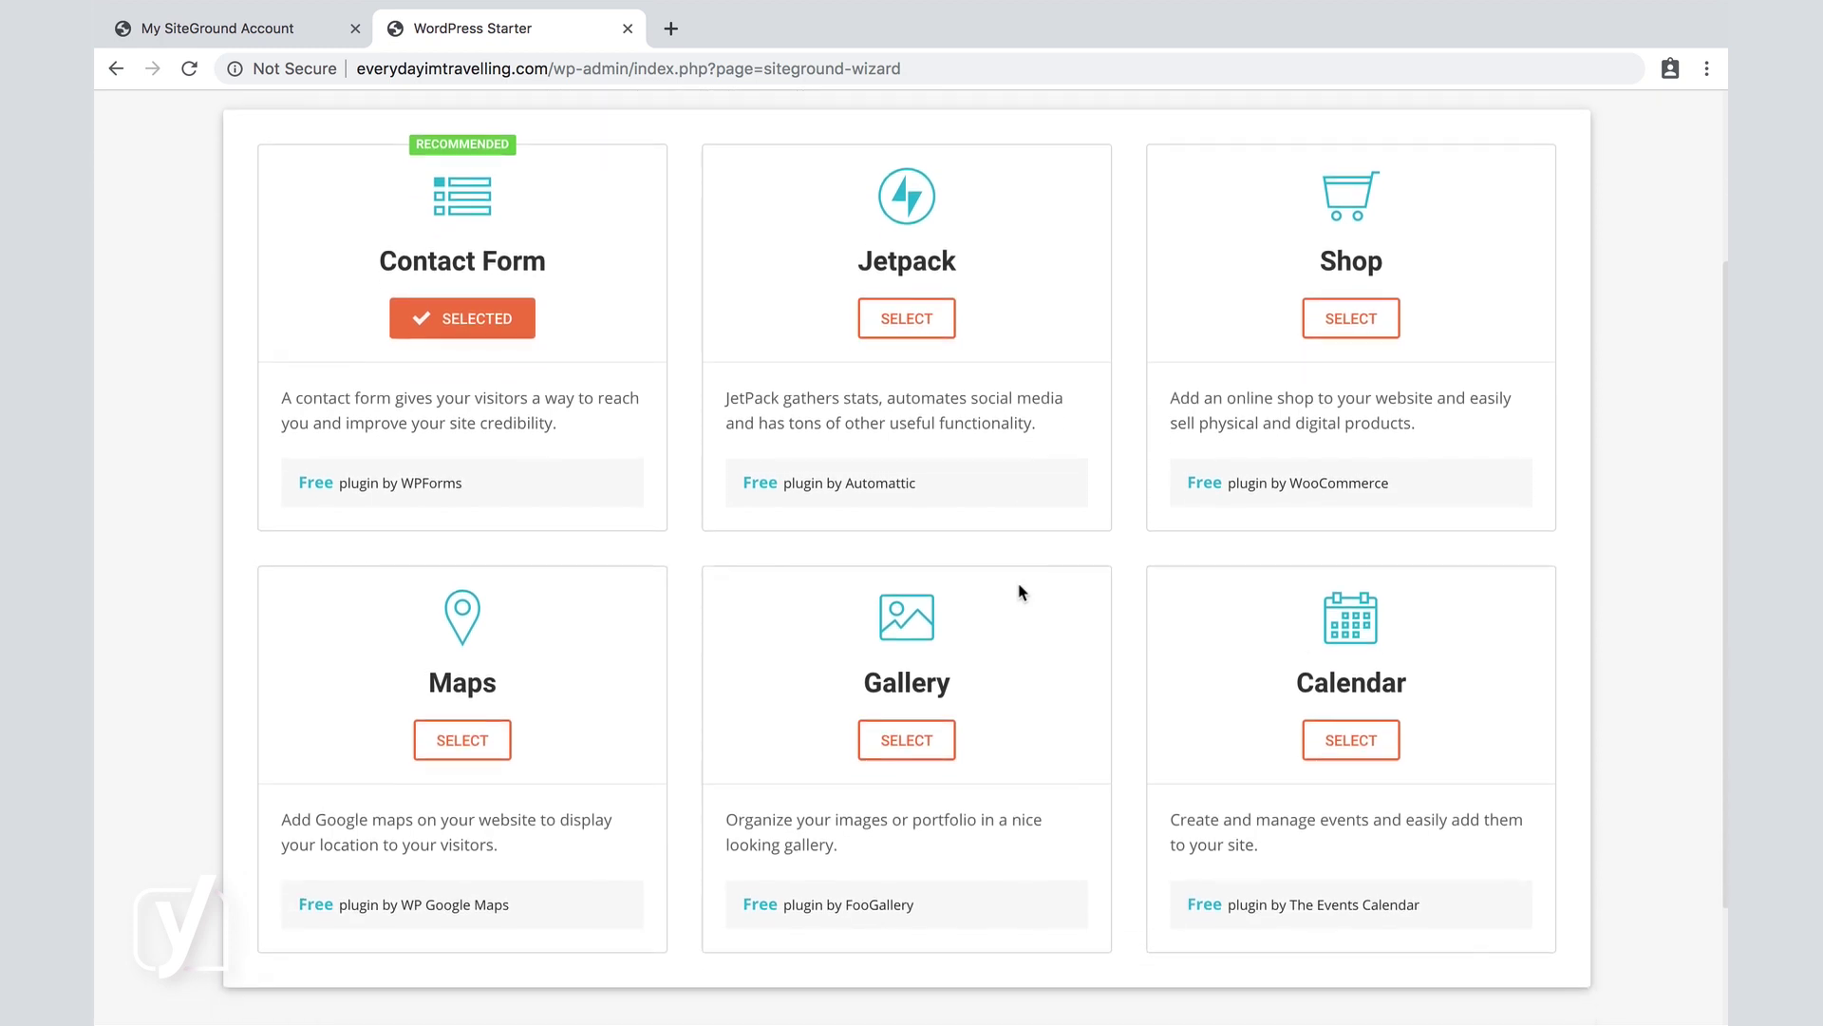
scroll(1022, 593, "down", 1)
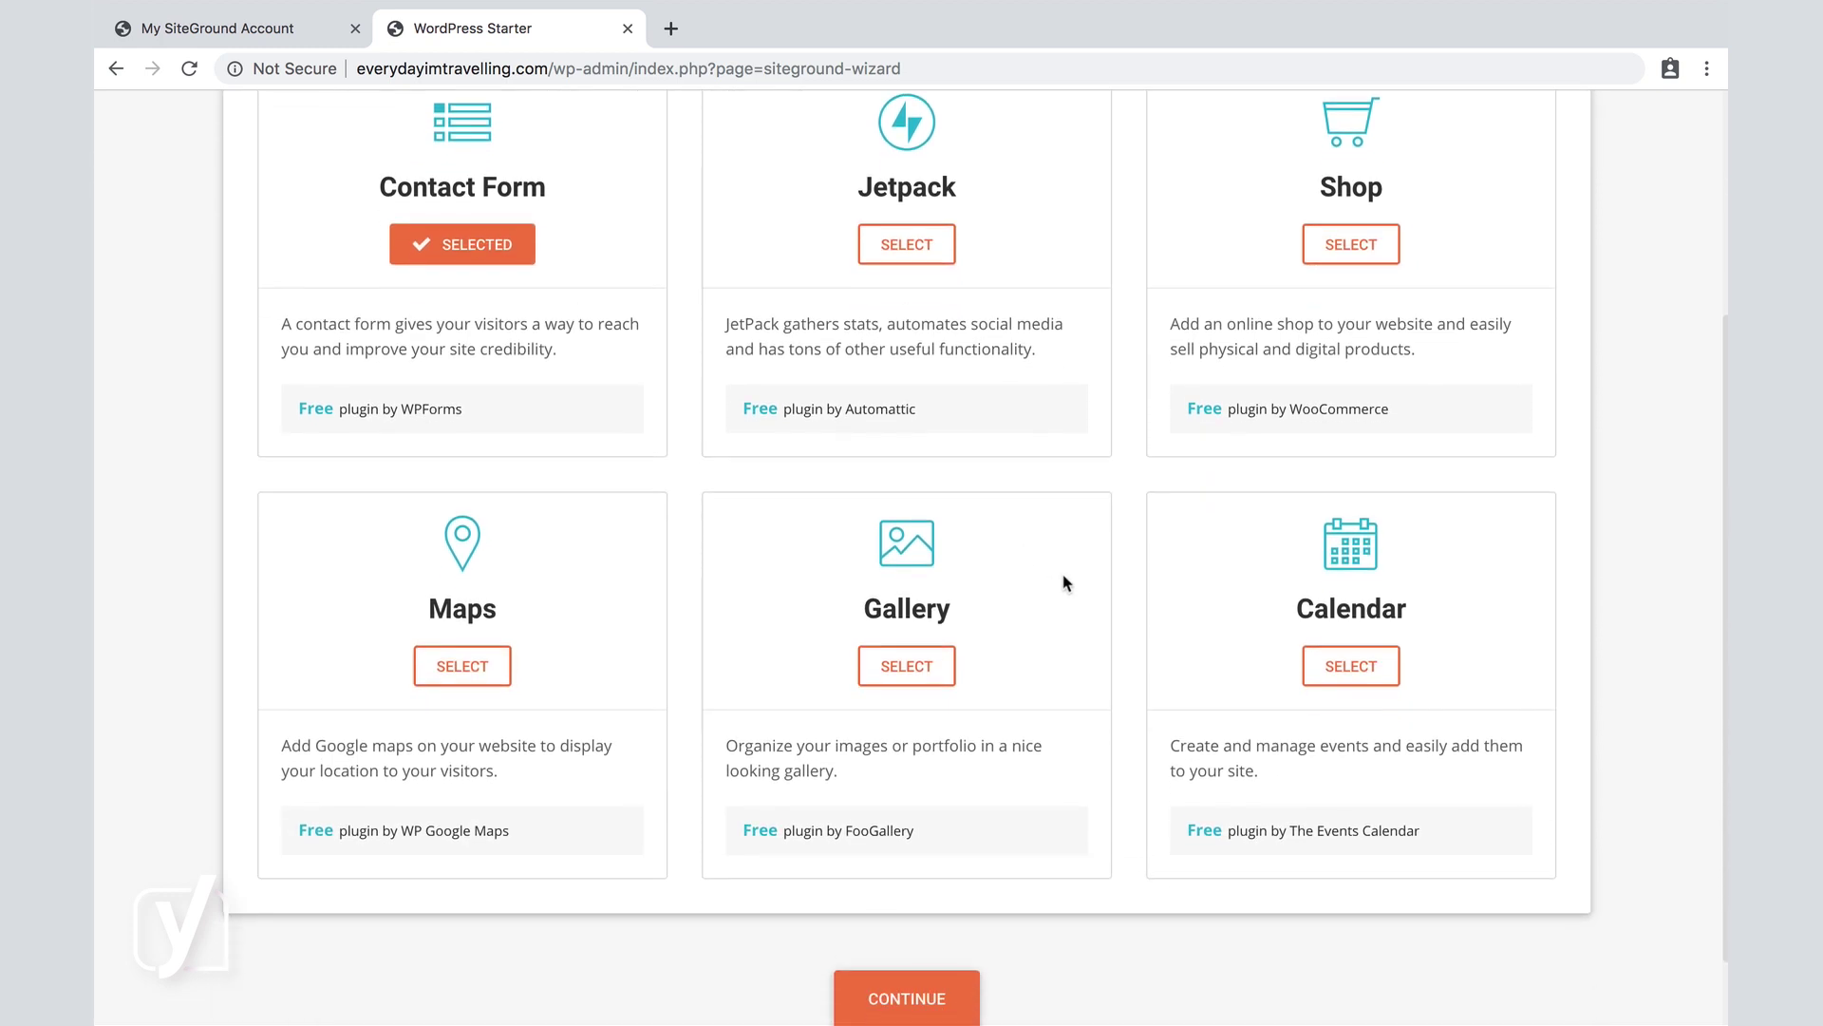
scroll(1064, 582, "down", 1)
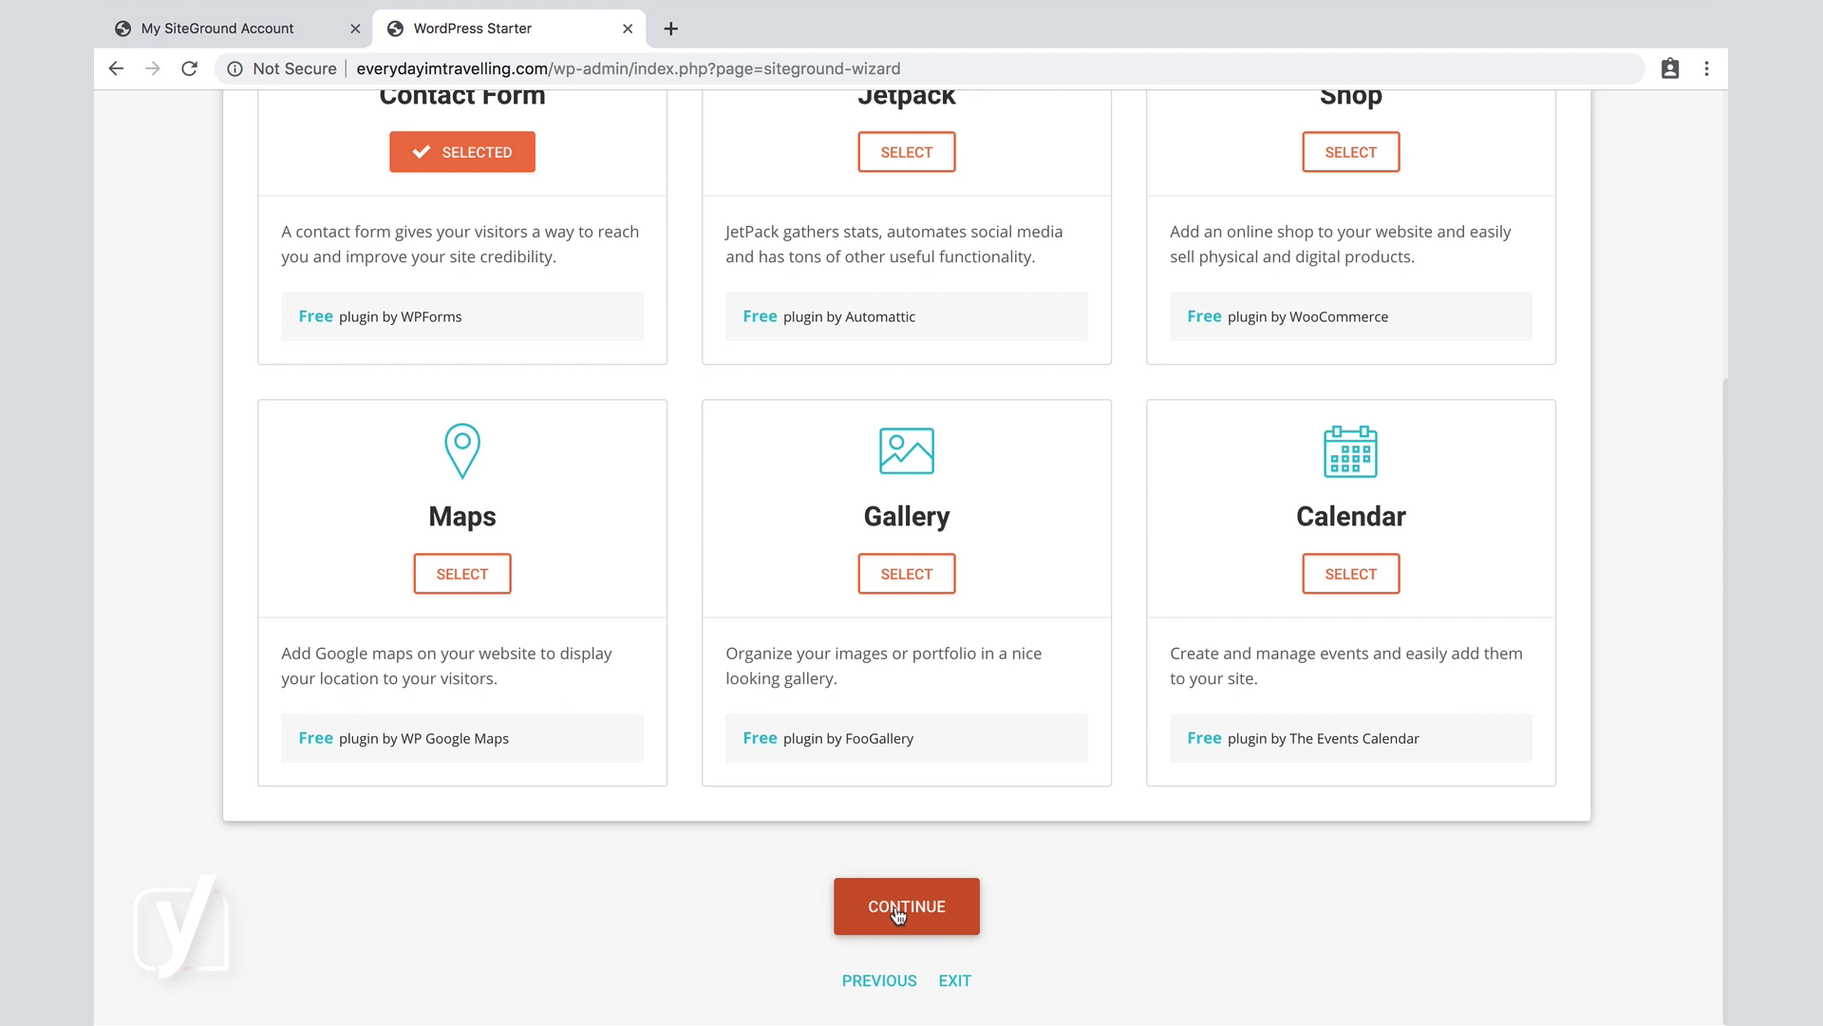
left_click(899, 911)
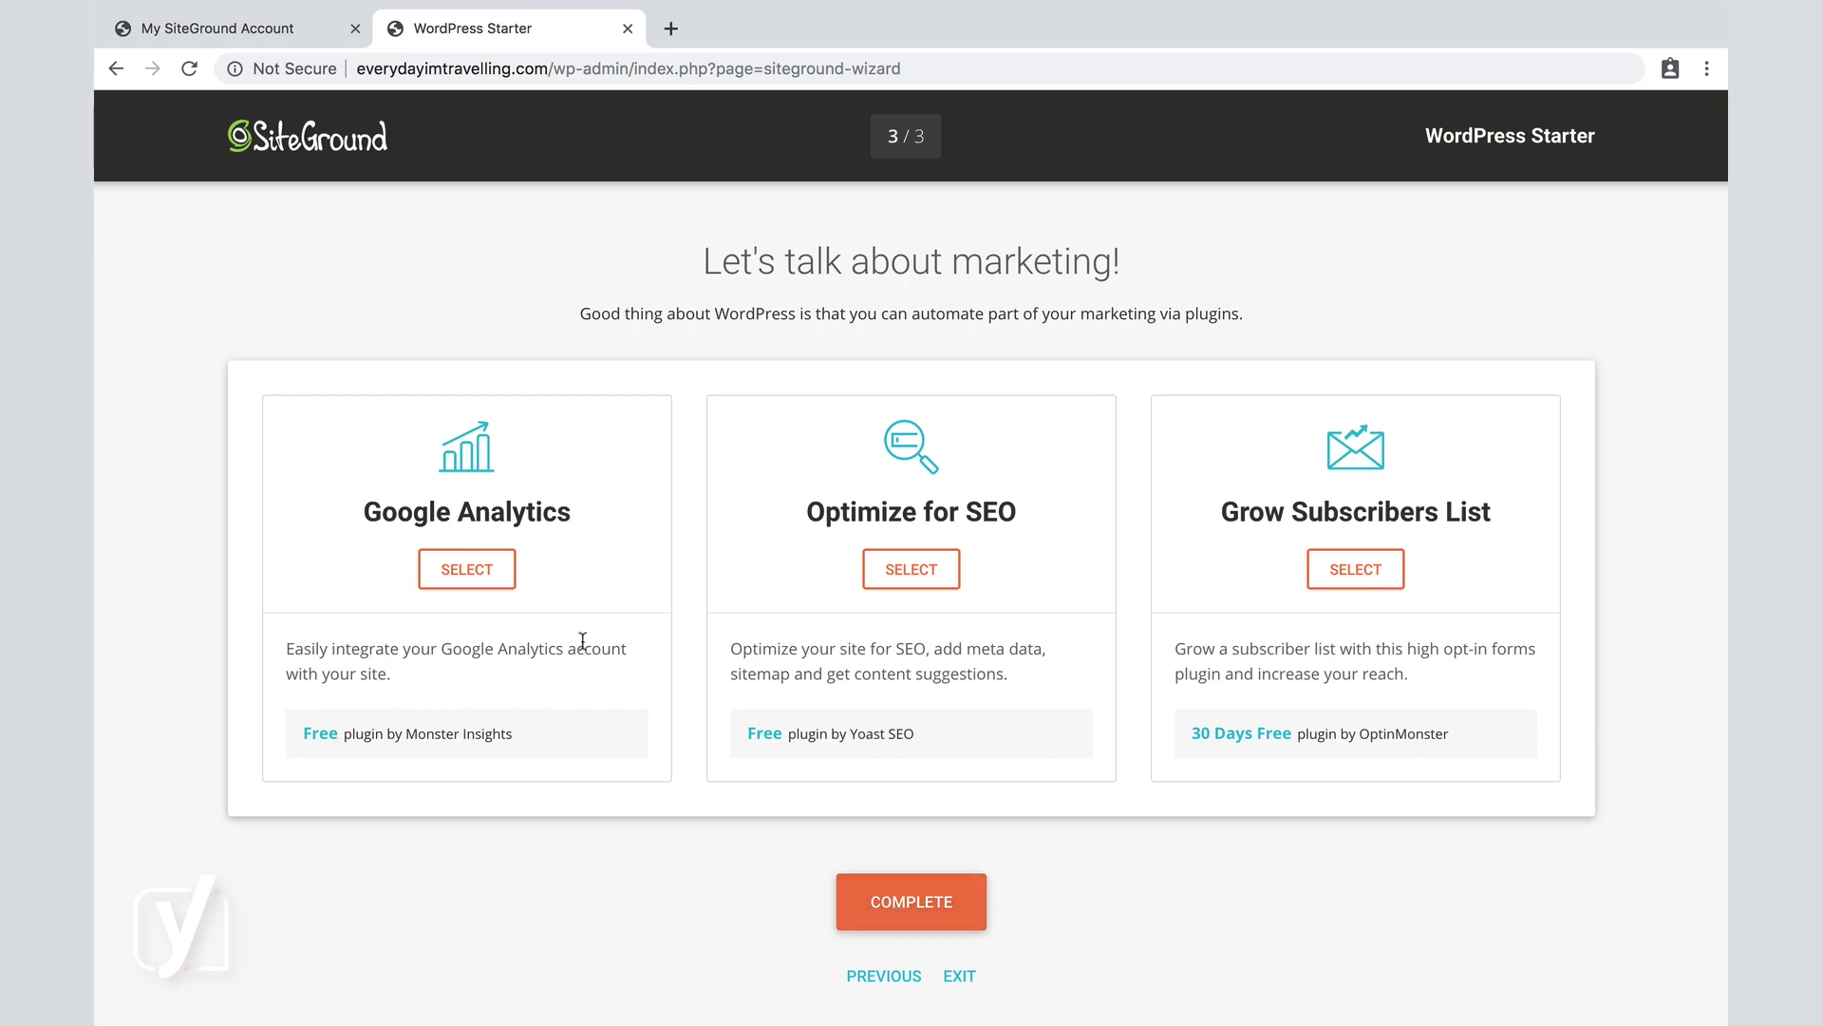
Select Optimize for SEO and complete the wizard to install the chosen items.
left_click(907, 575)
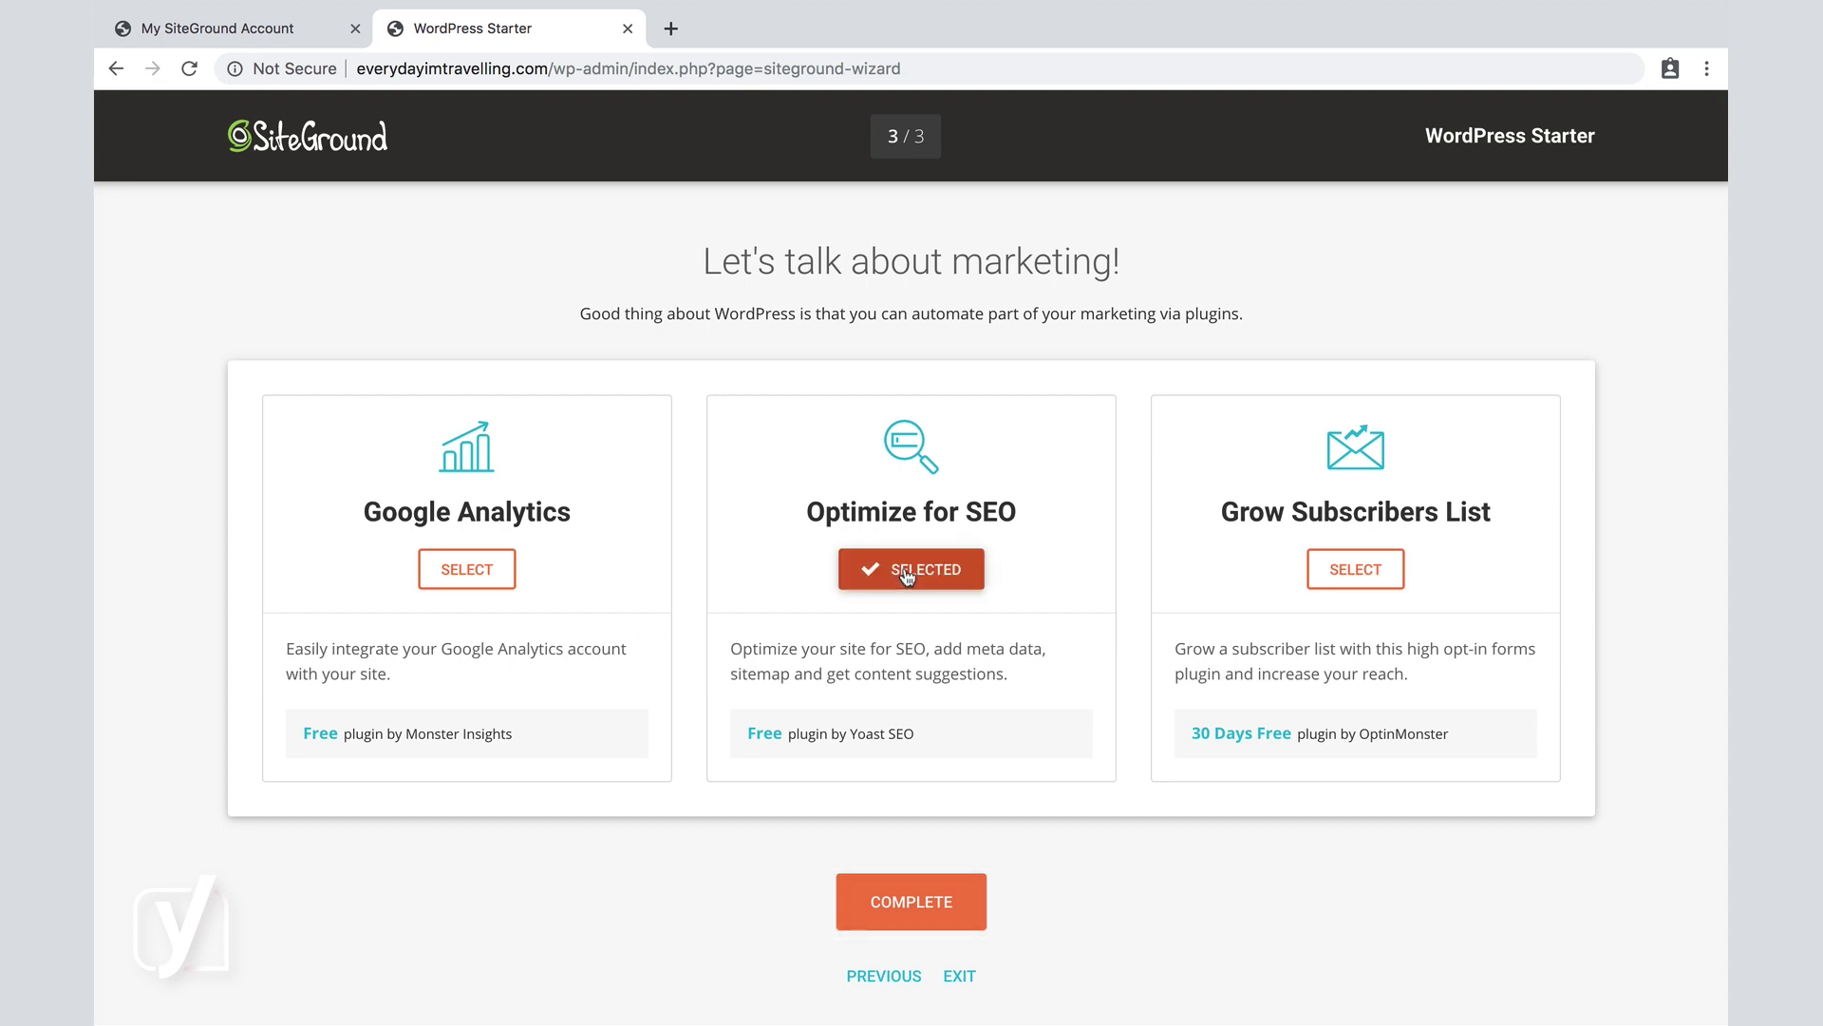
left_click(907, 909)
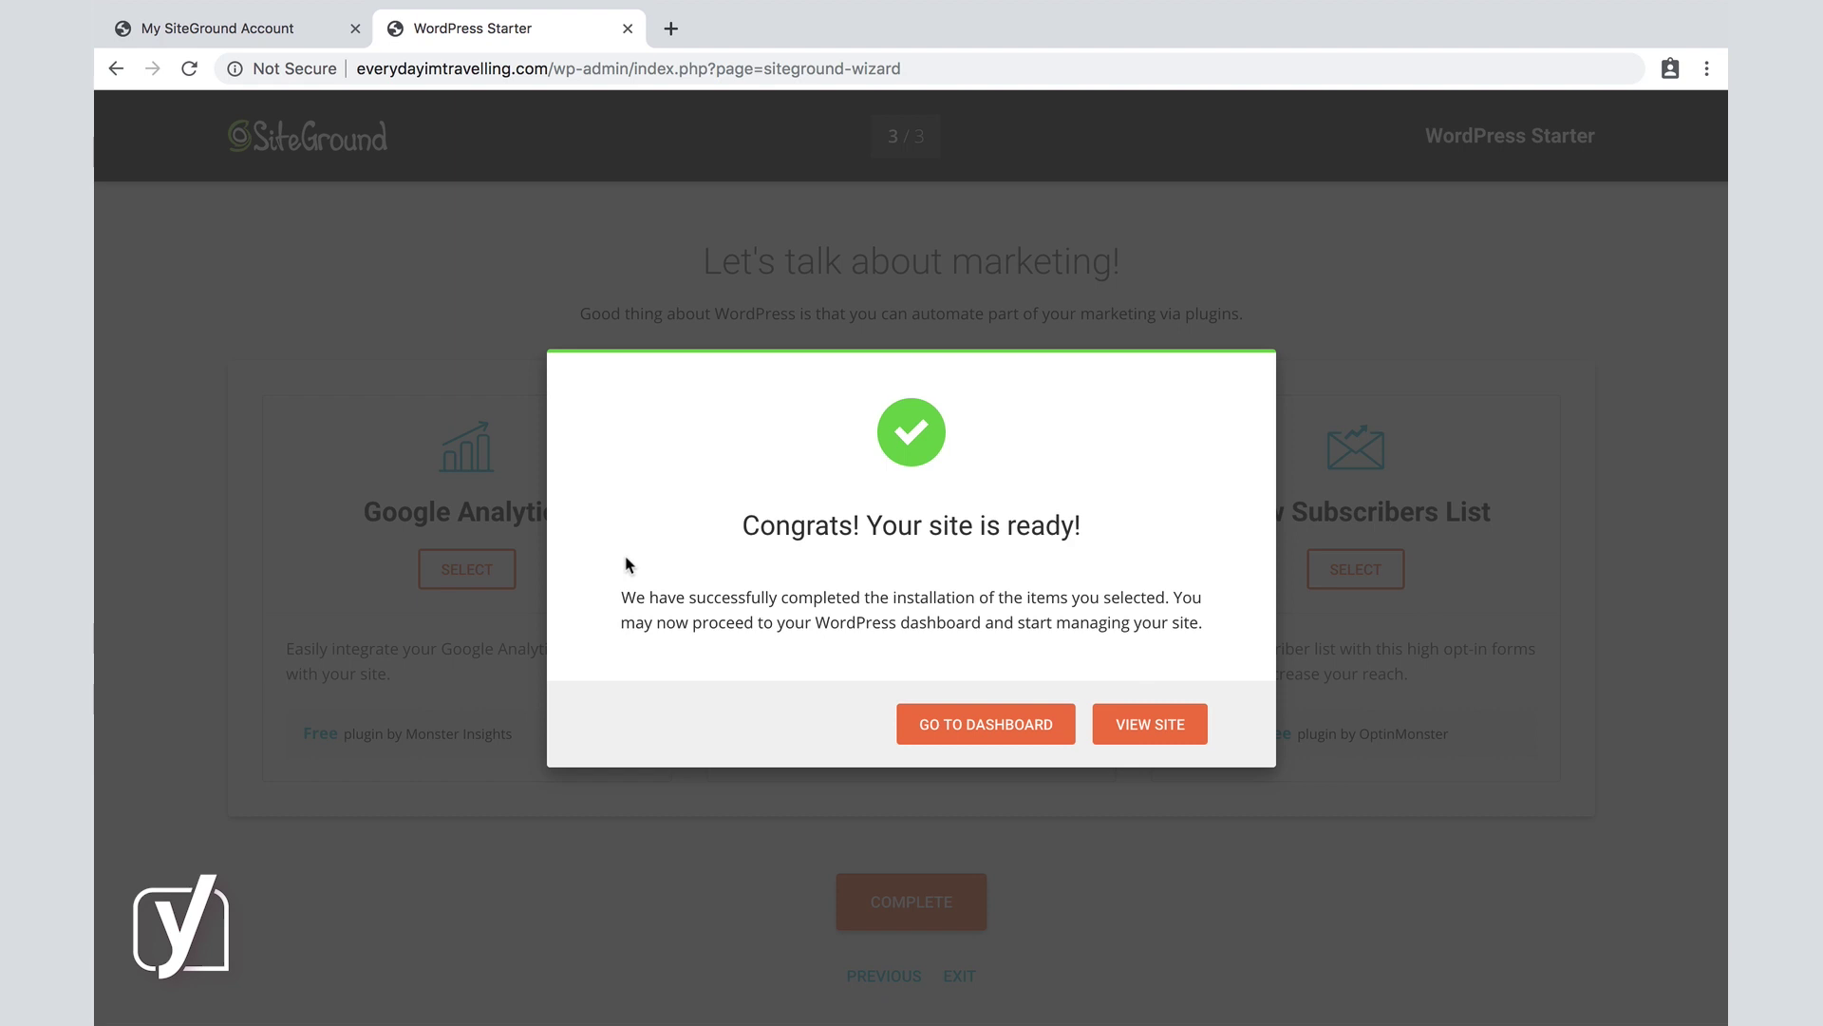
Enter the new site's WordPress dashboard and browse its forms, SEO, links and news cards.
left_click(955, 725)
left_click(955, 726)
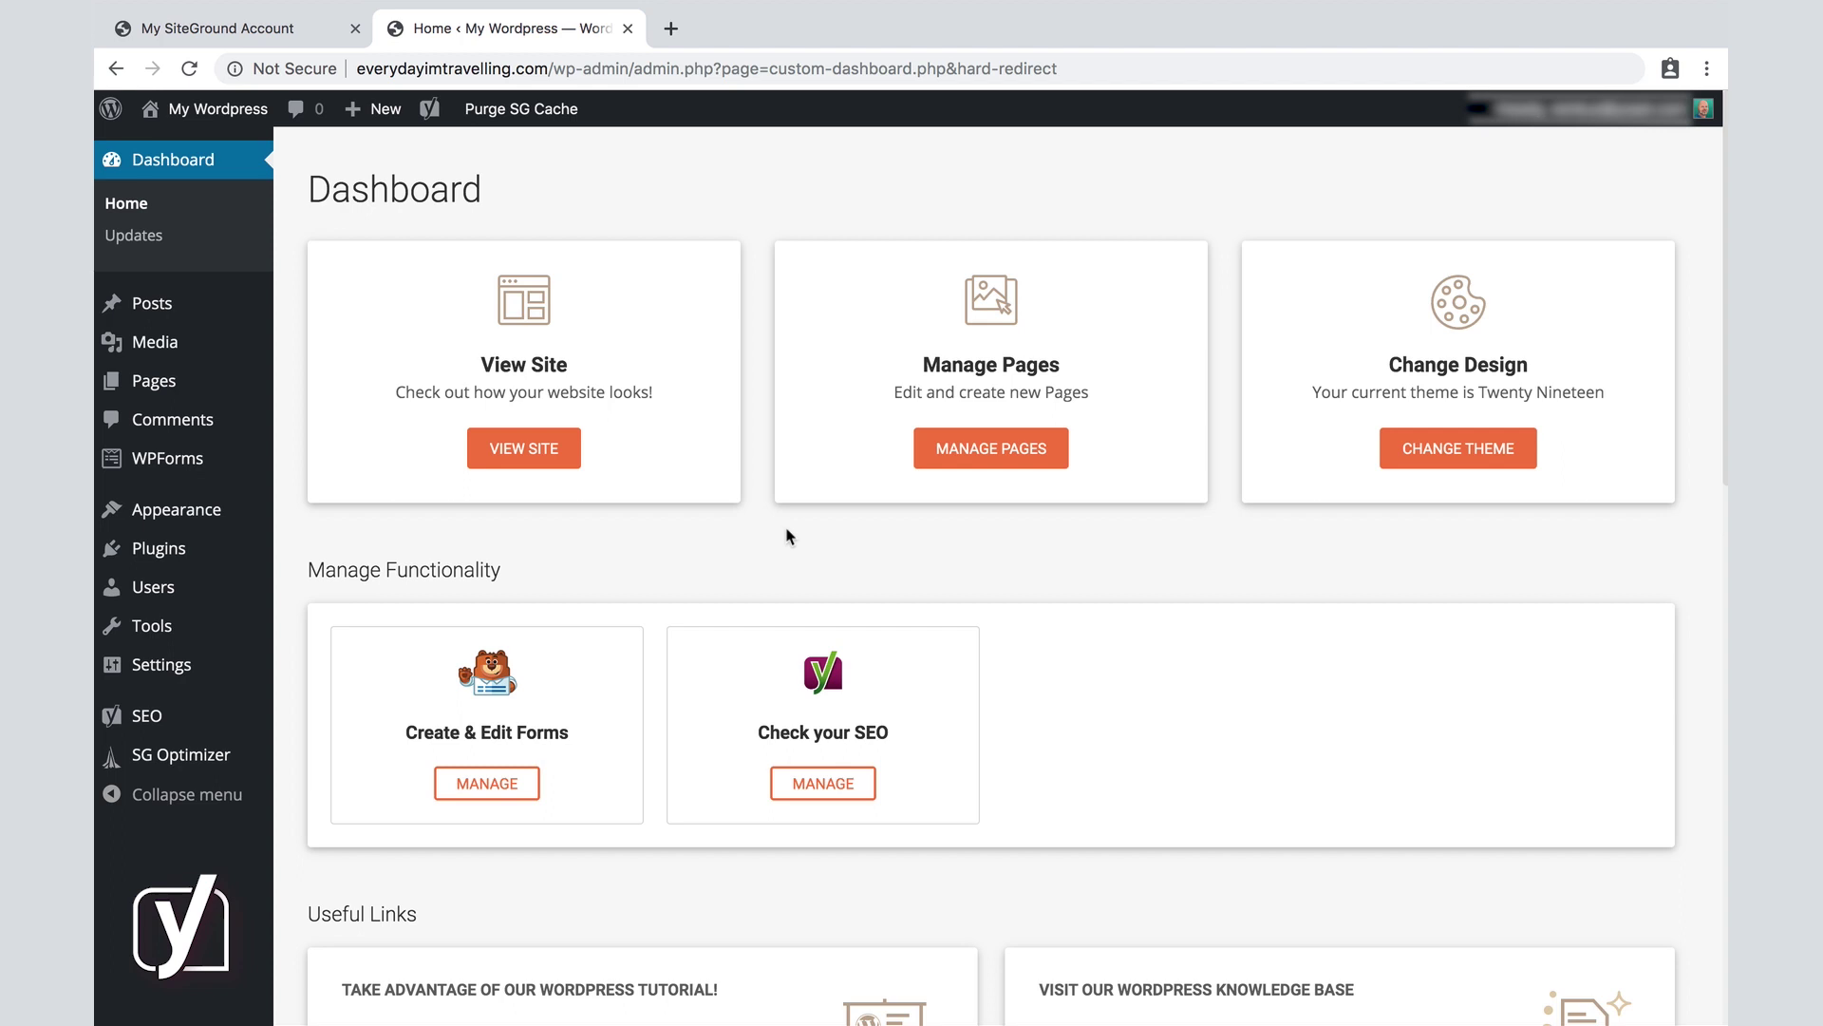
scroll(786, 537, "down", 3)
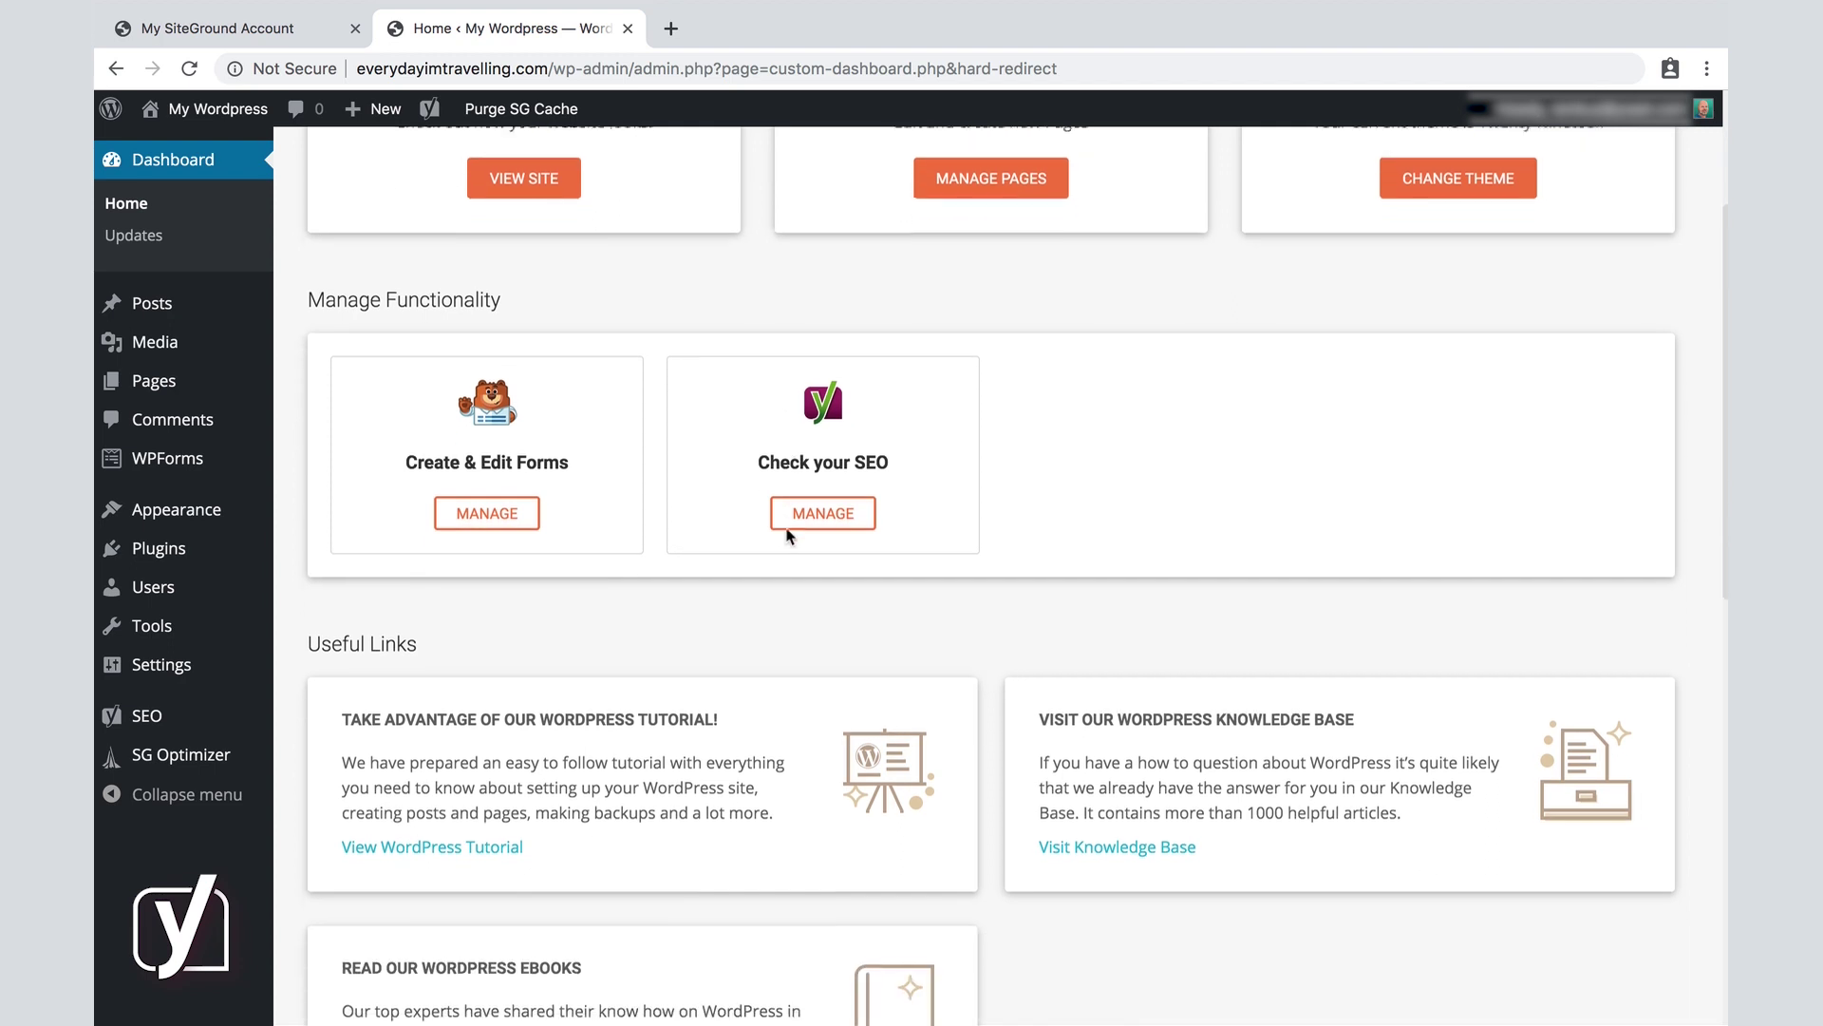
scroll(787, 537, "down", 4)
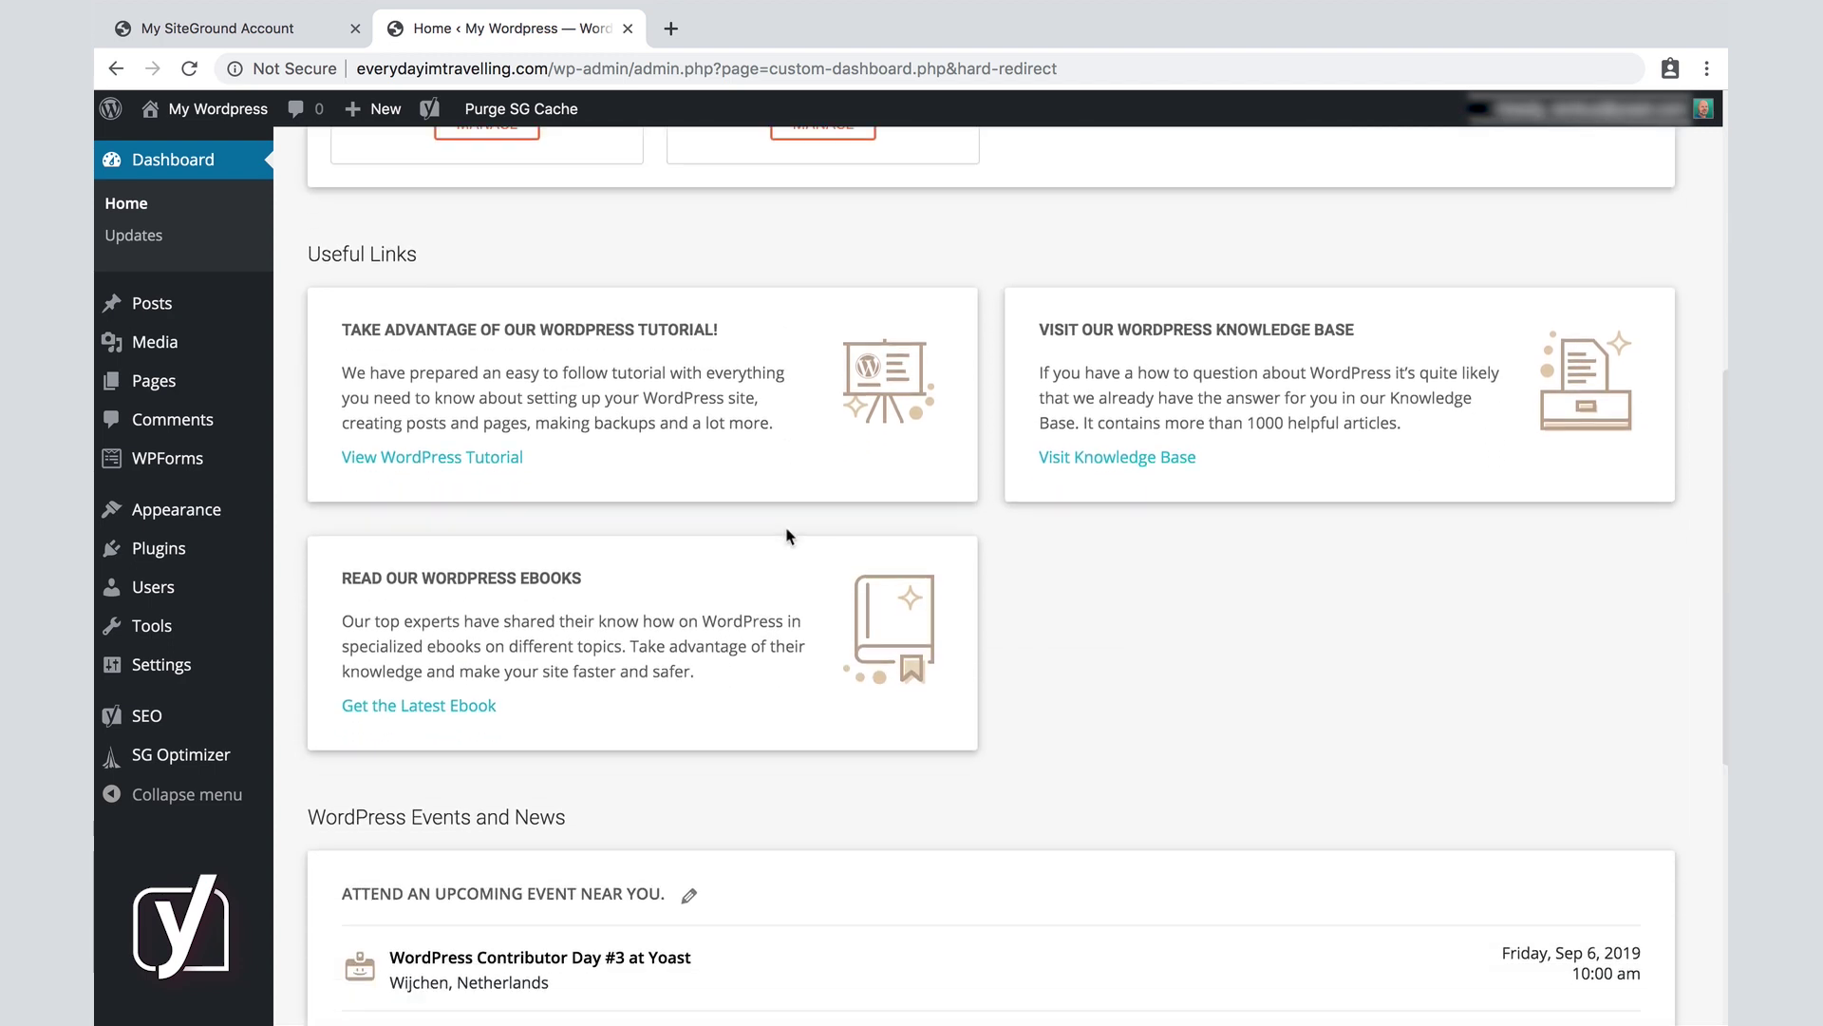
scroll(786, 536, "down", 5)
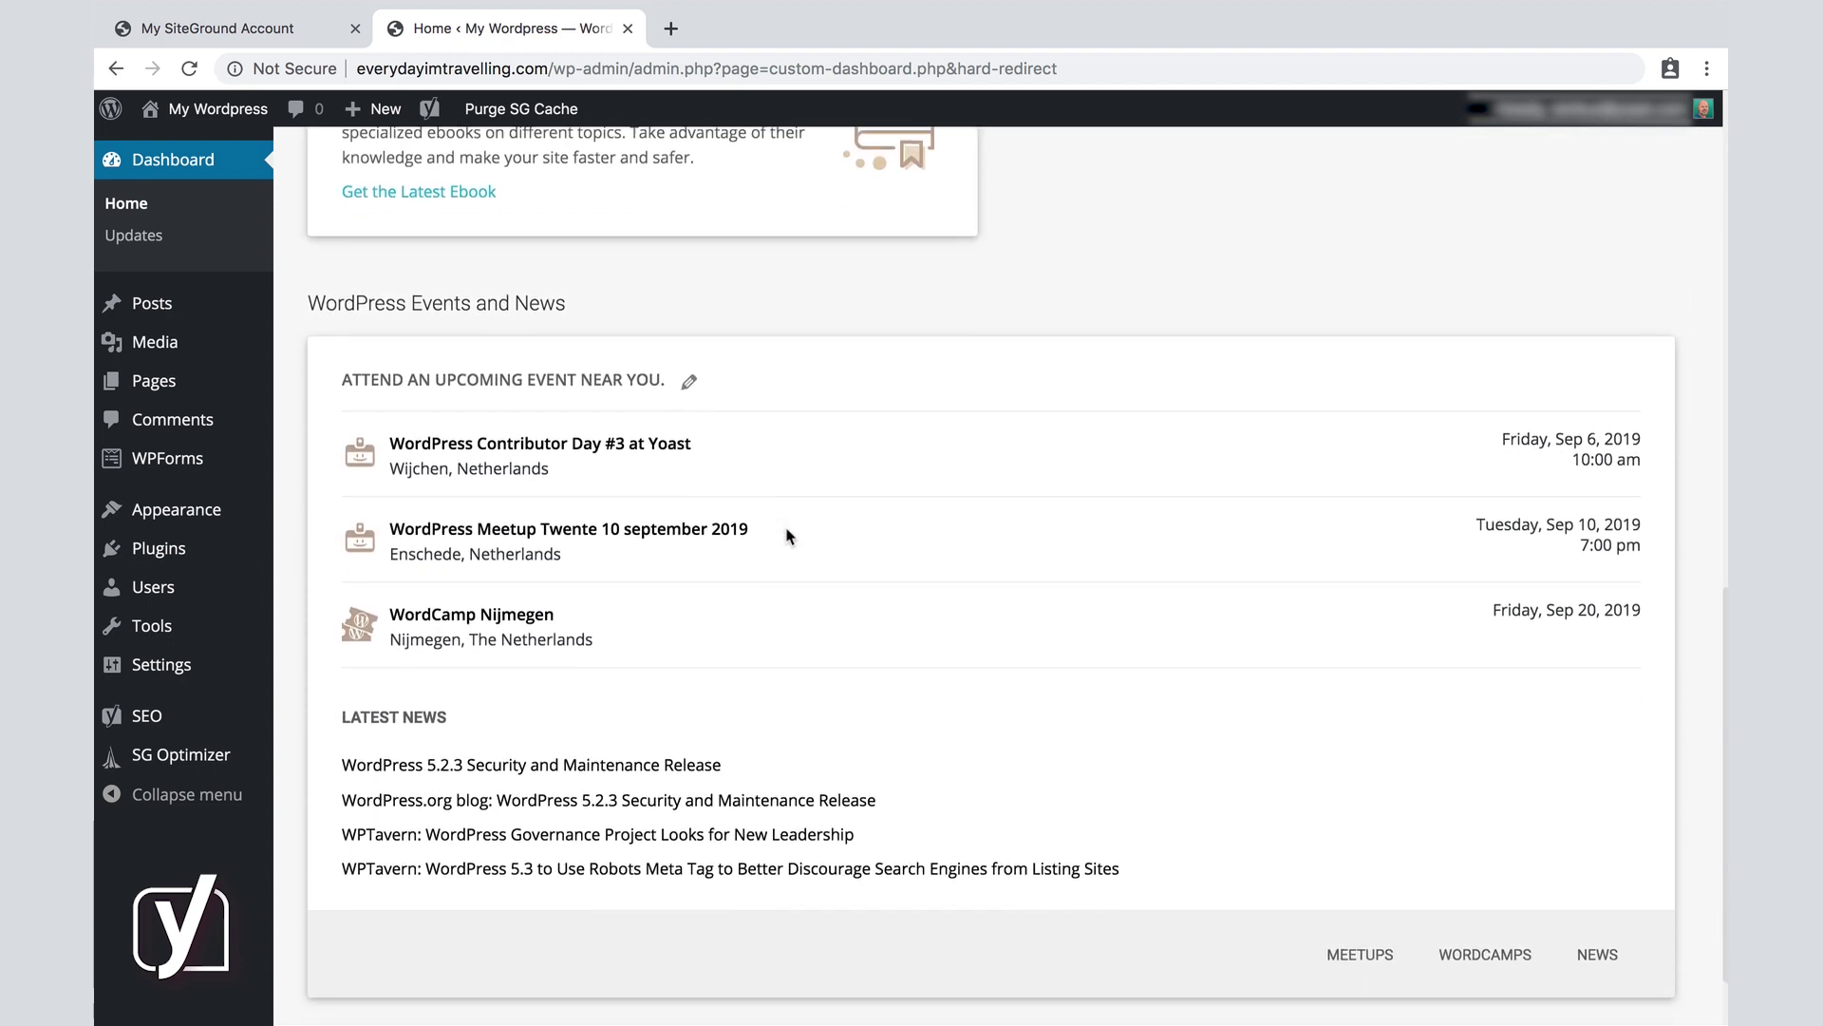
scroll(787, 536, "down", 1)
scroll(786, 537, "up", 3)
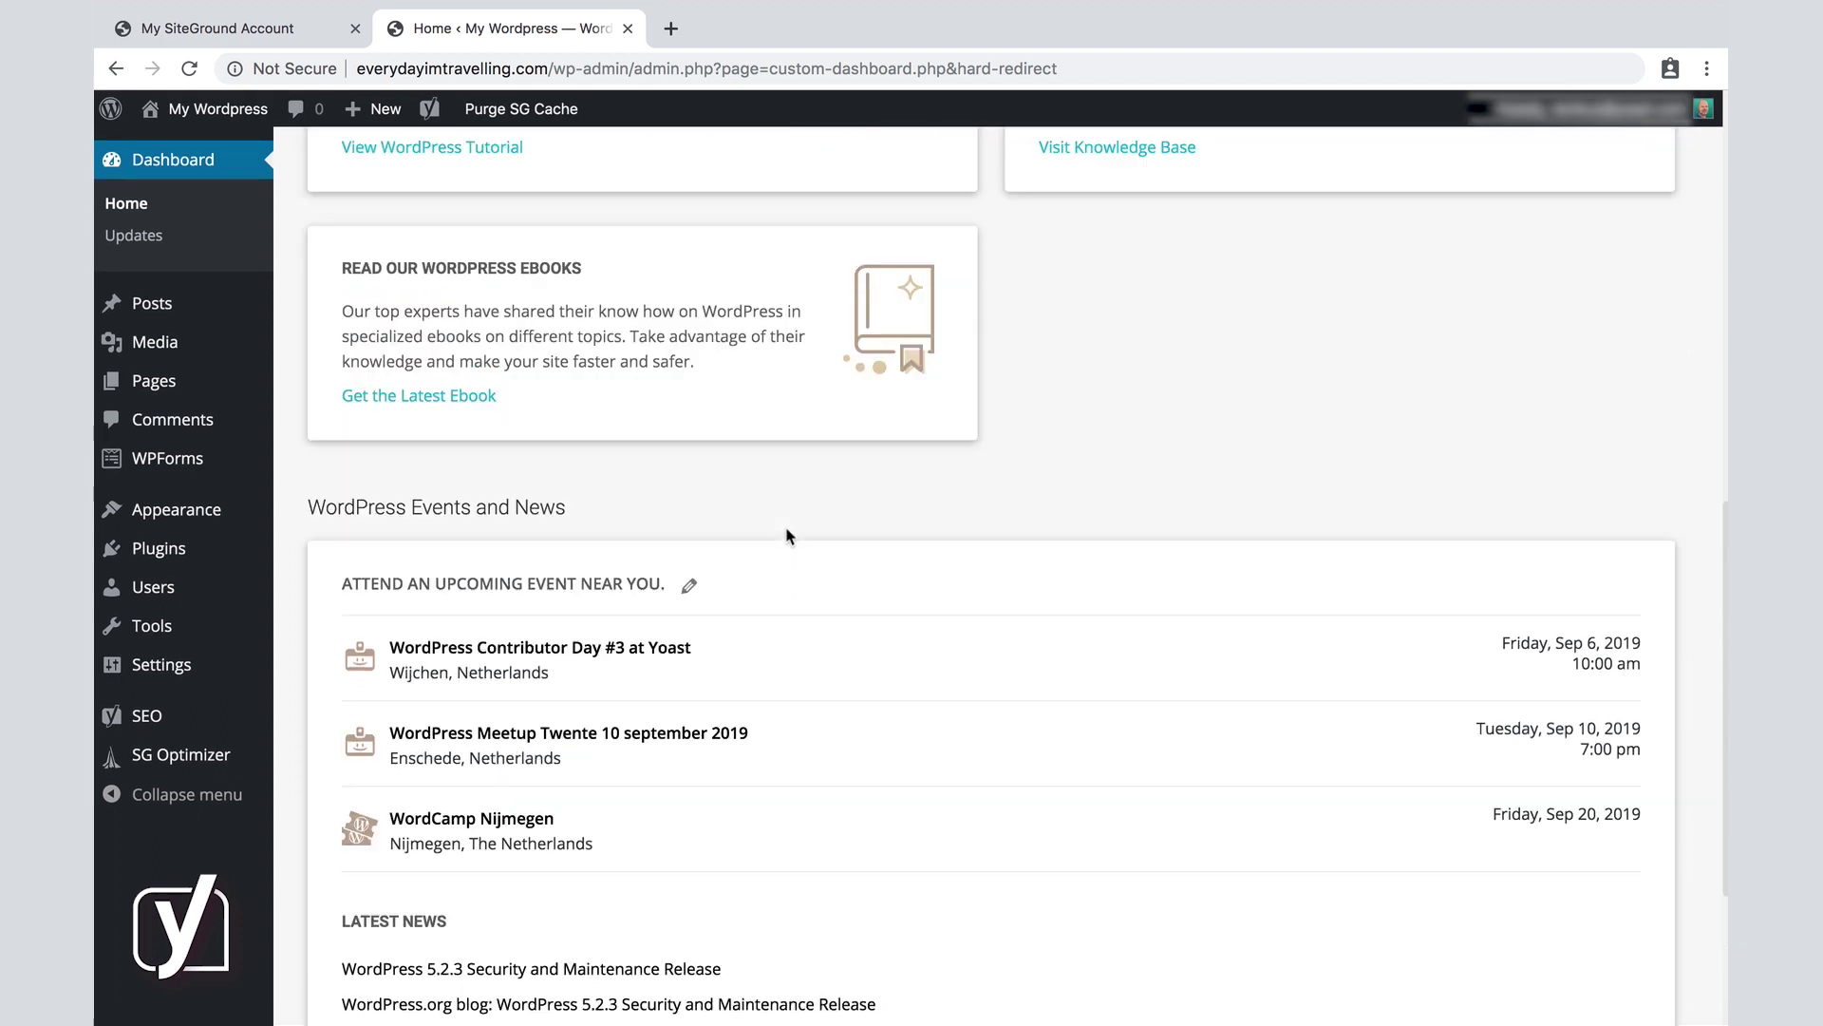
scroll(786, 532, "up", 5)
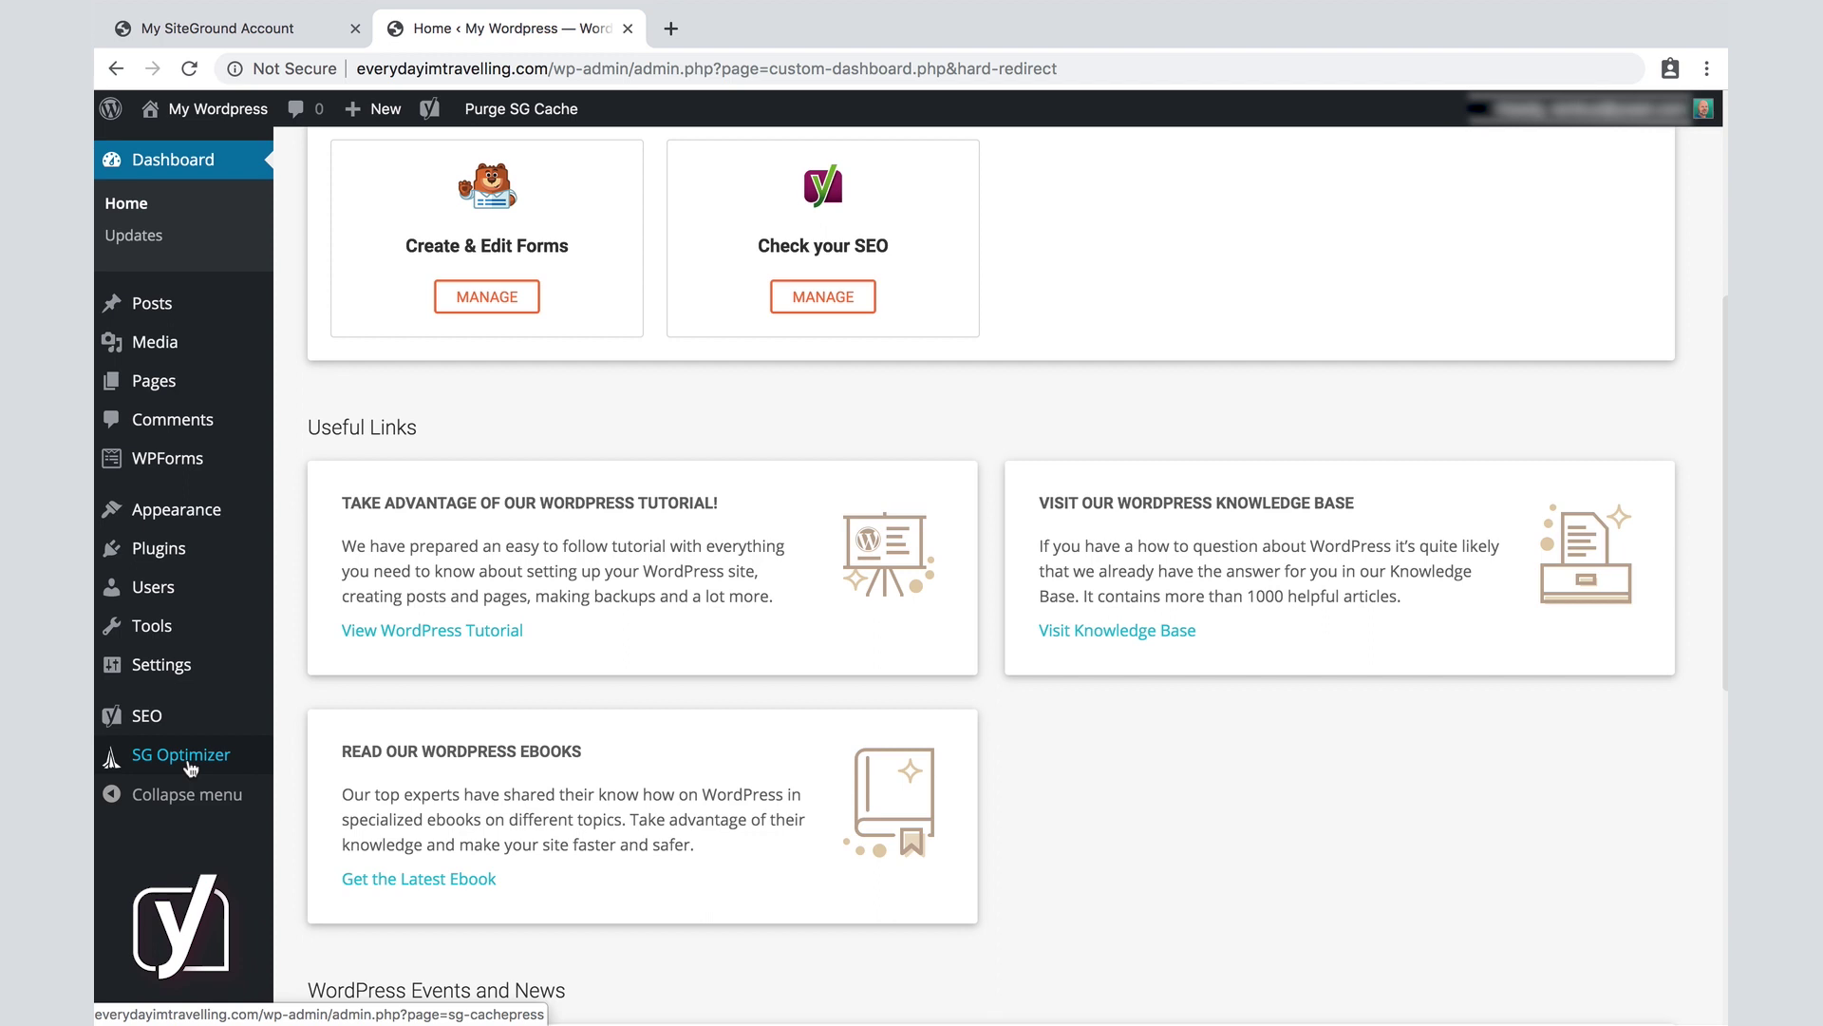
Show SG Optimizer's Environment Optimization settings, dismissing the Memcached Stopped notice.
left_click(191, 765)
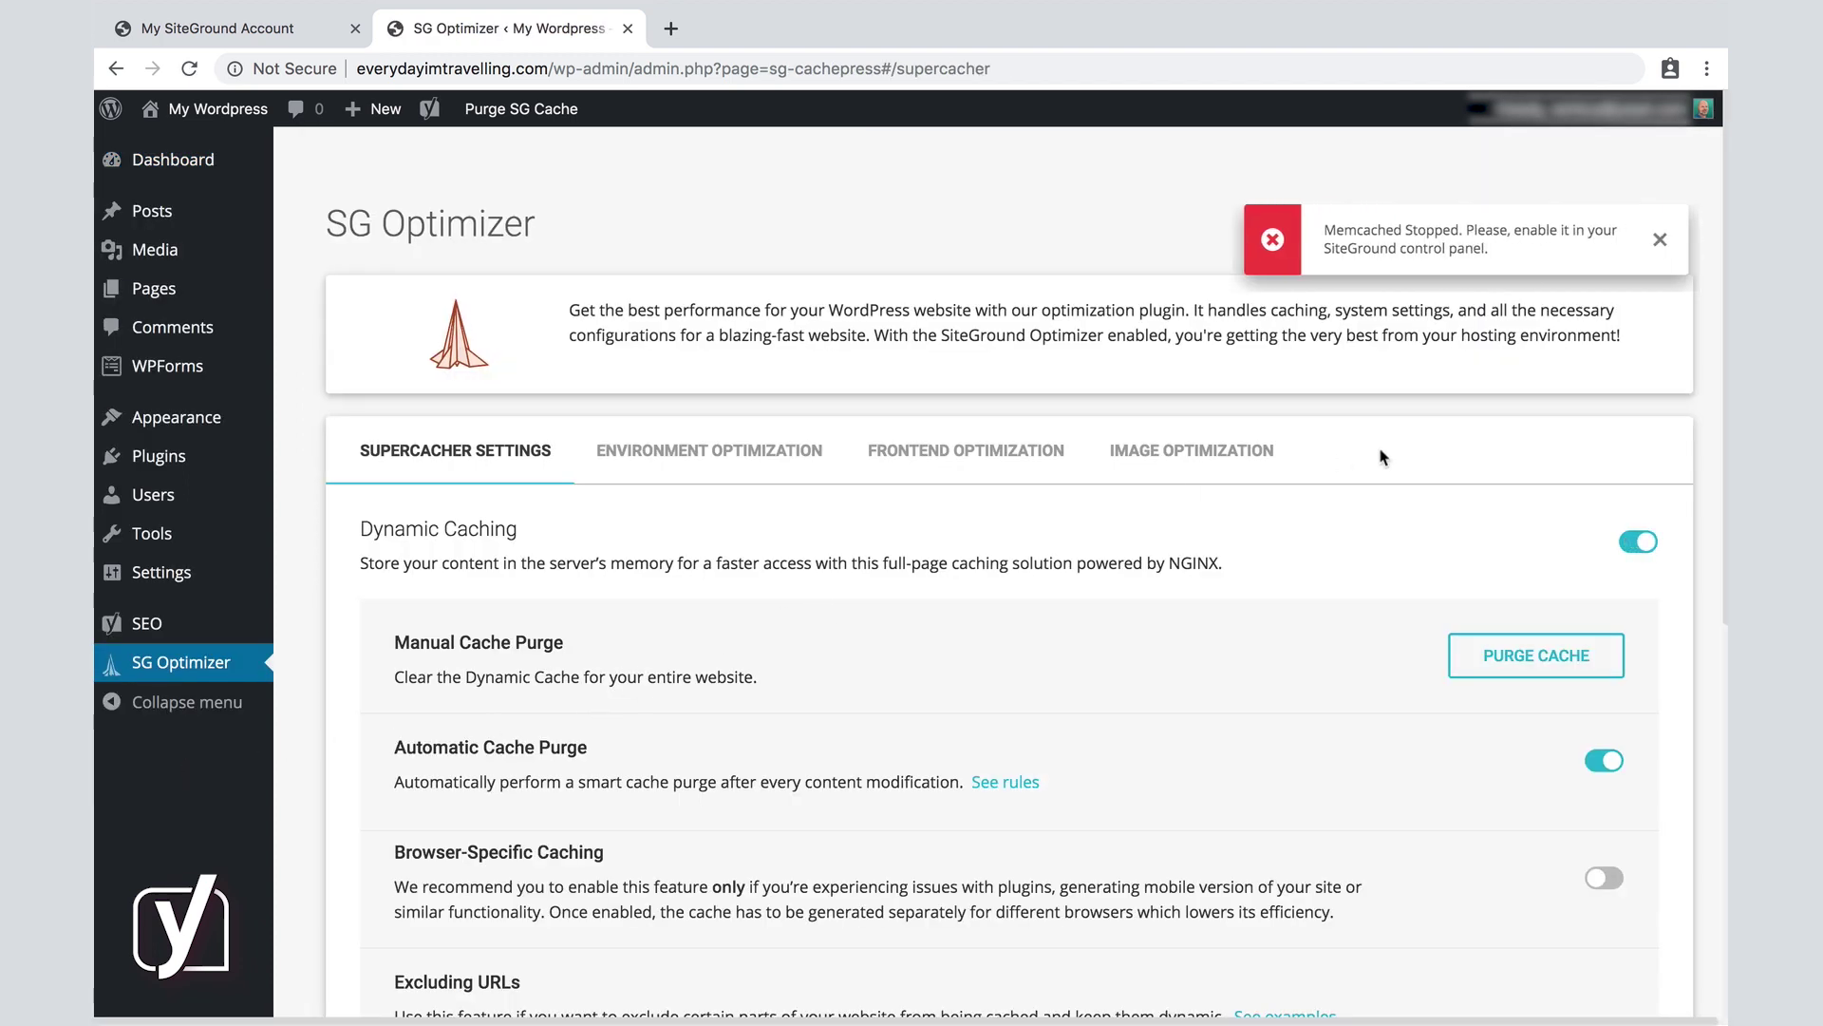
left_click(1662, 241)
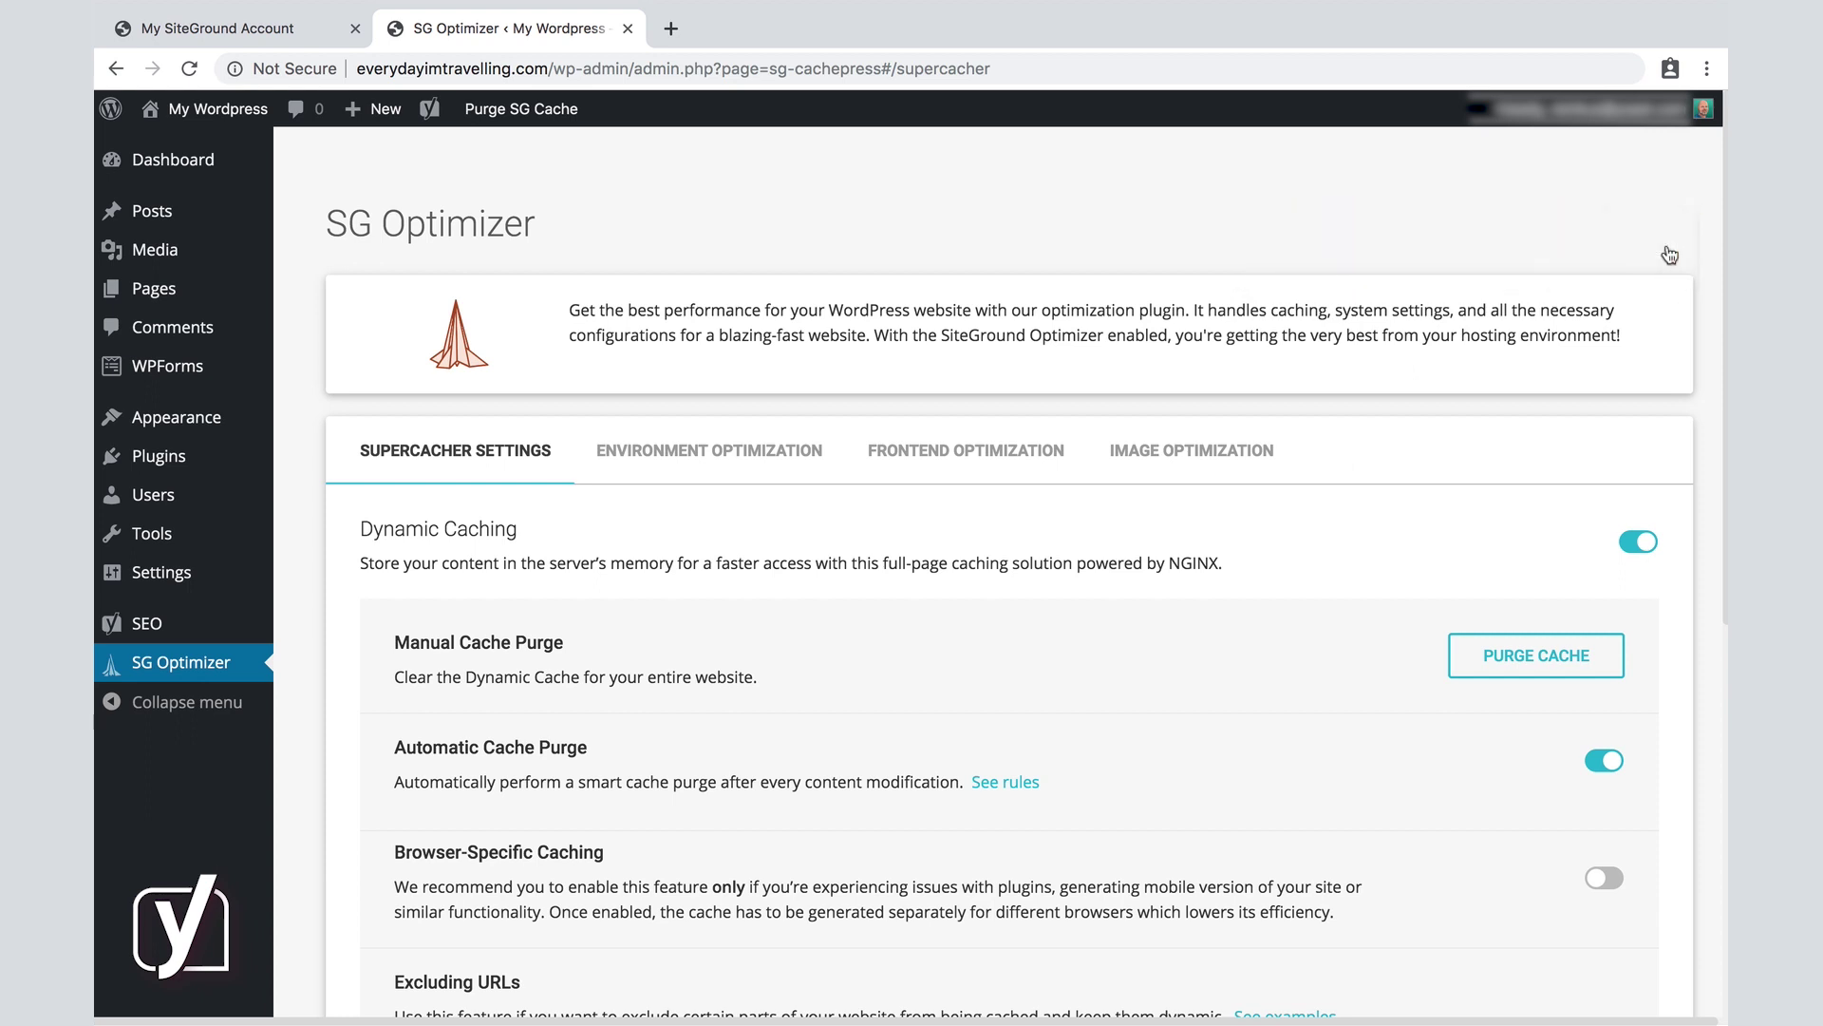
left_click(784, 458)
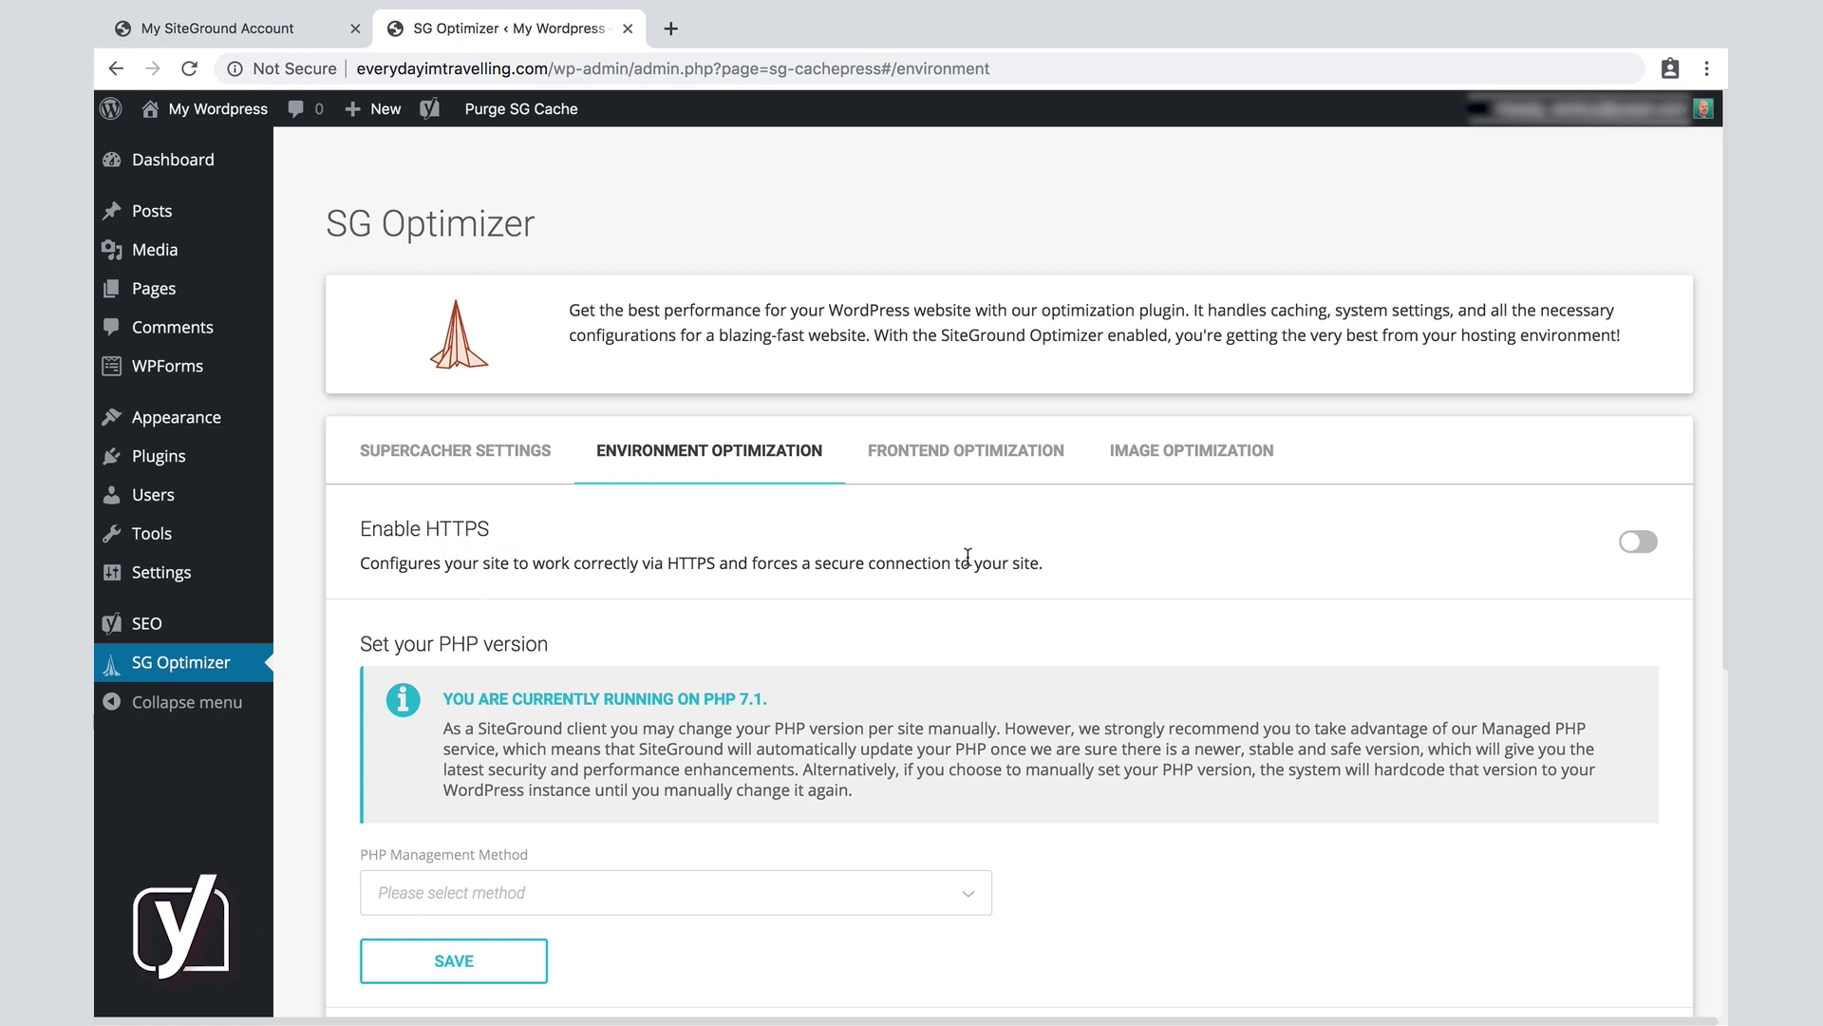
Switch on Enable HTTPS in SG Optimizer and confirm forcing HTTPS across the site.
left_click(1638, 543)
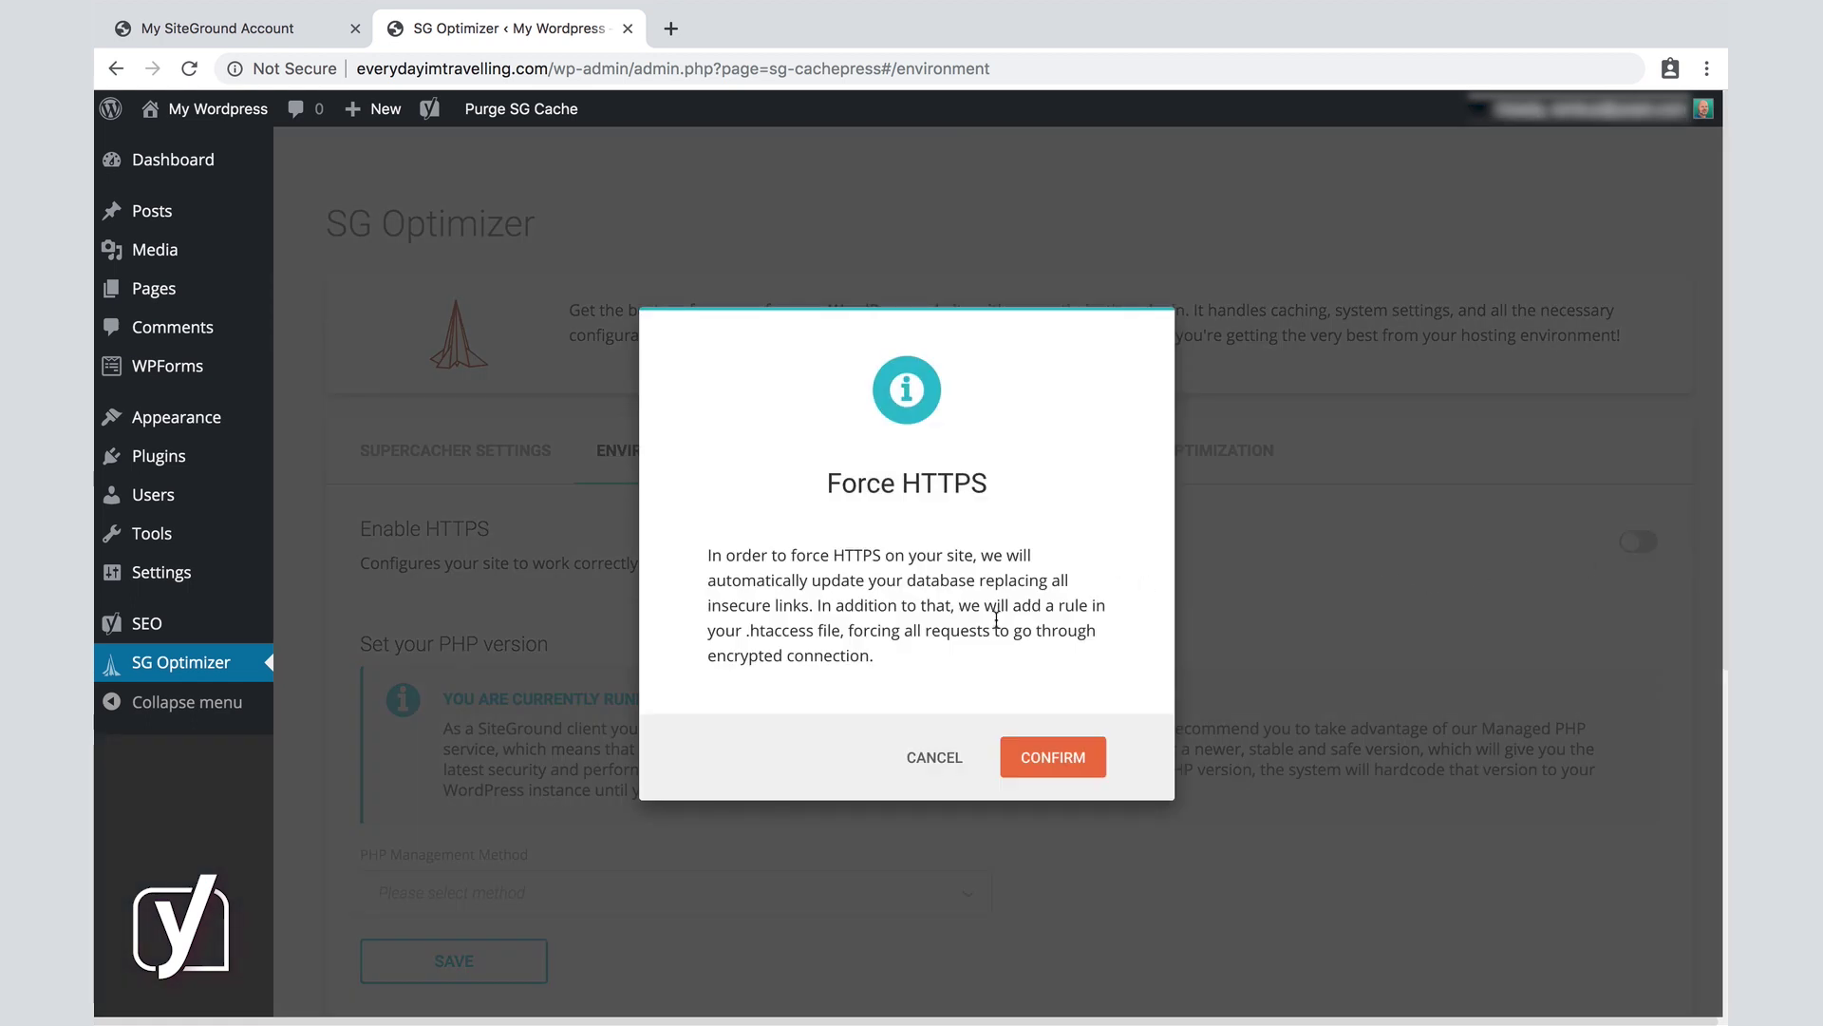
left_click(1051, 767)
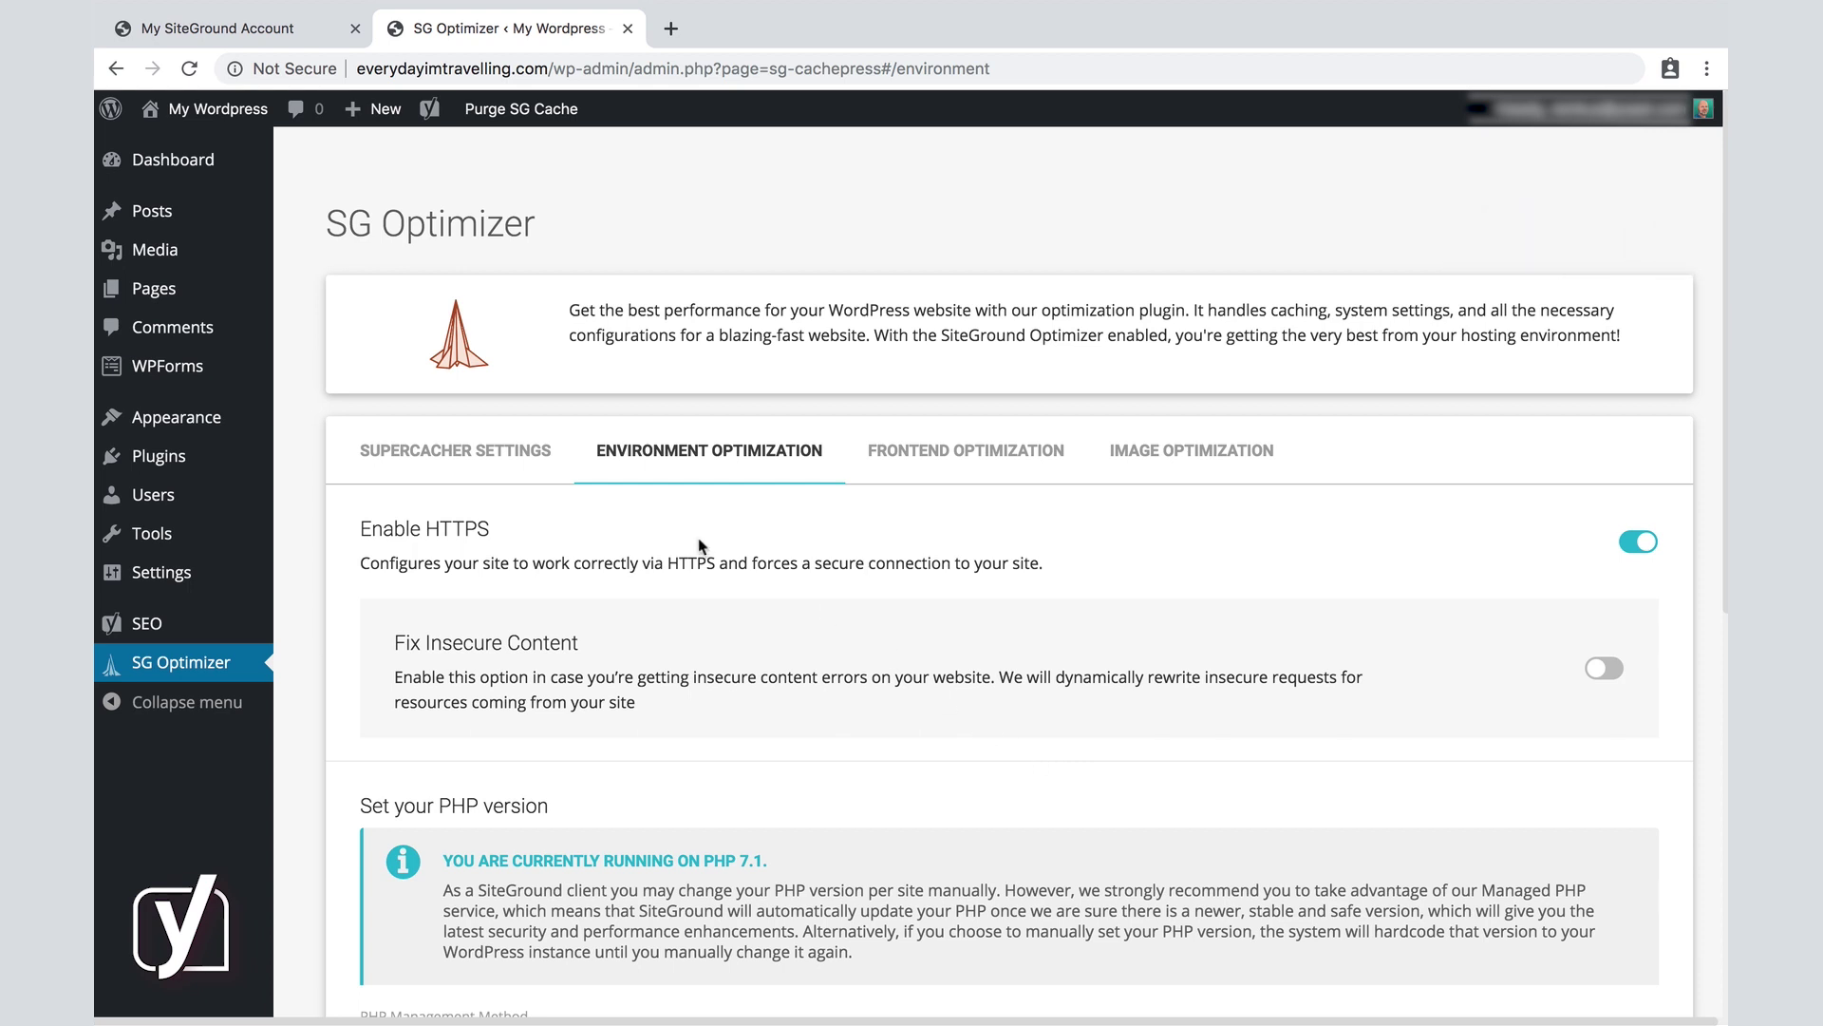
Sign back in on the HTTPS login page with the admin e-mail and account password.
left_click(197, 172)
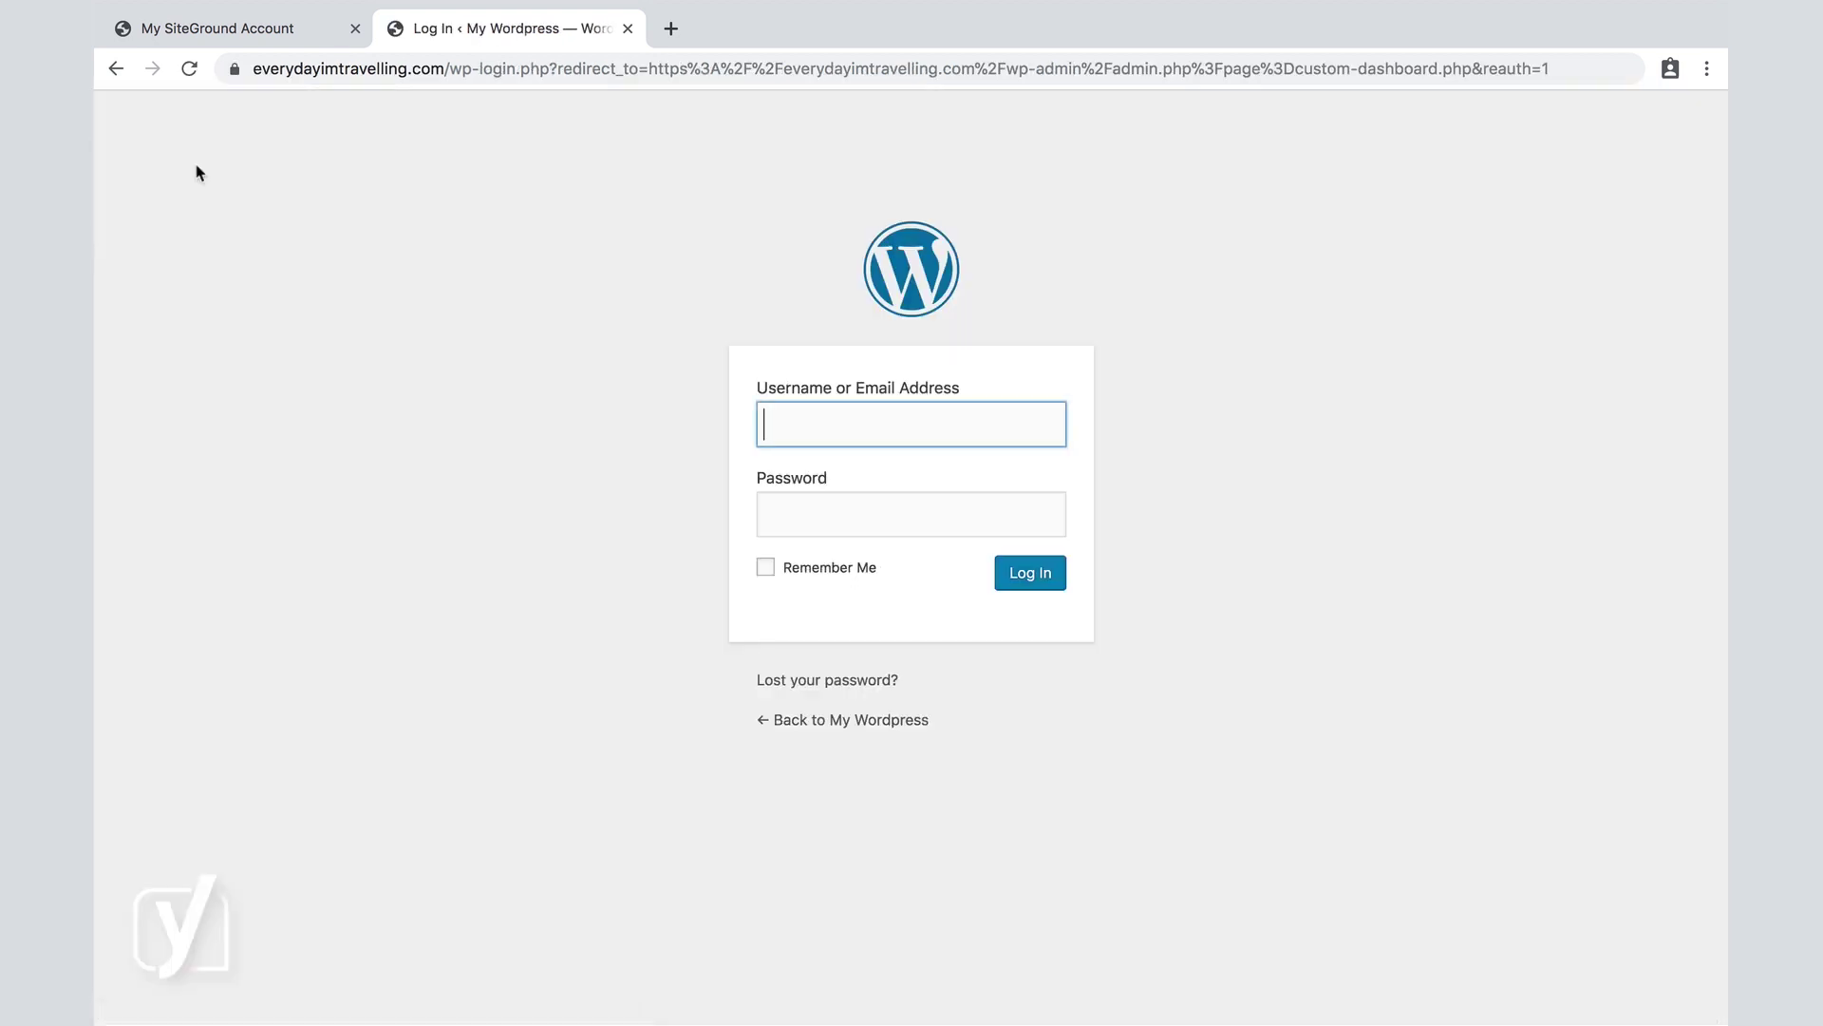
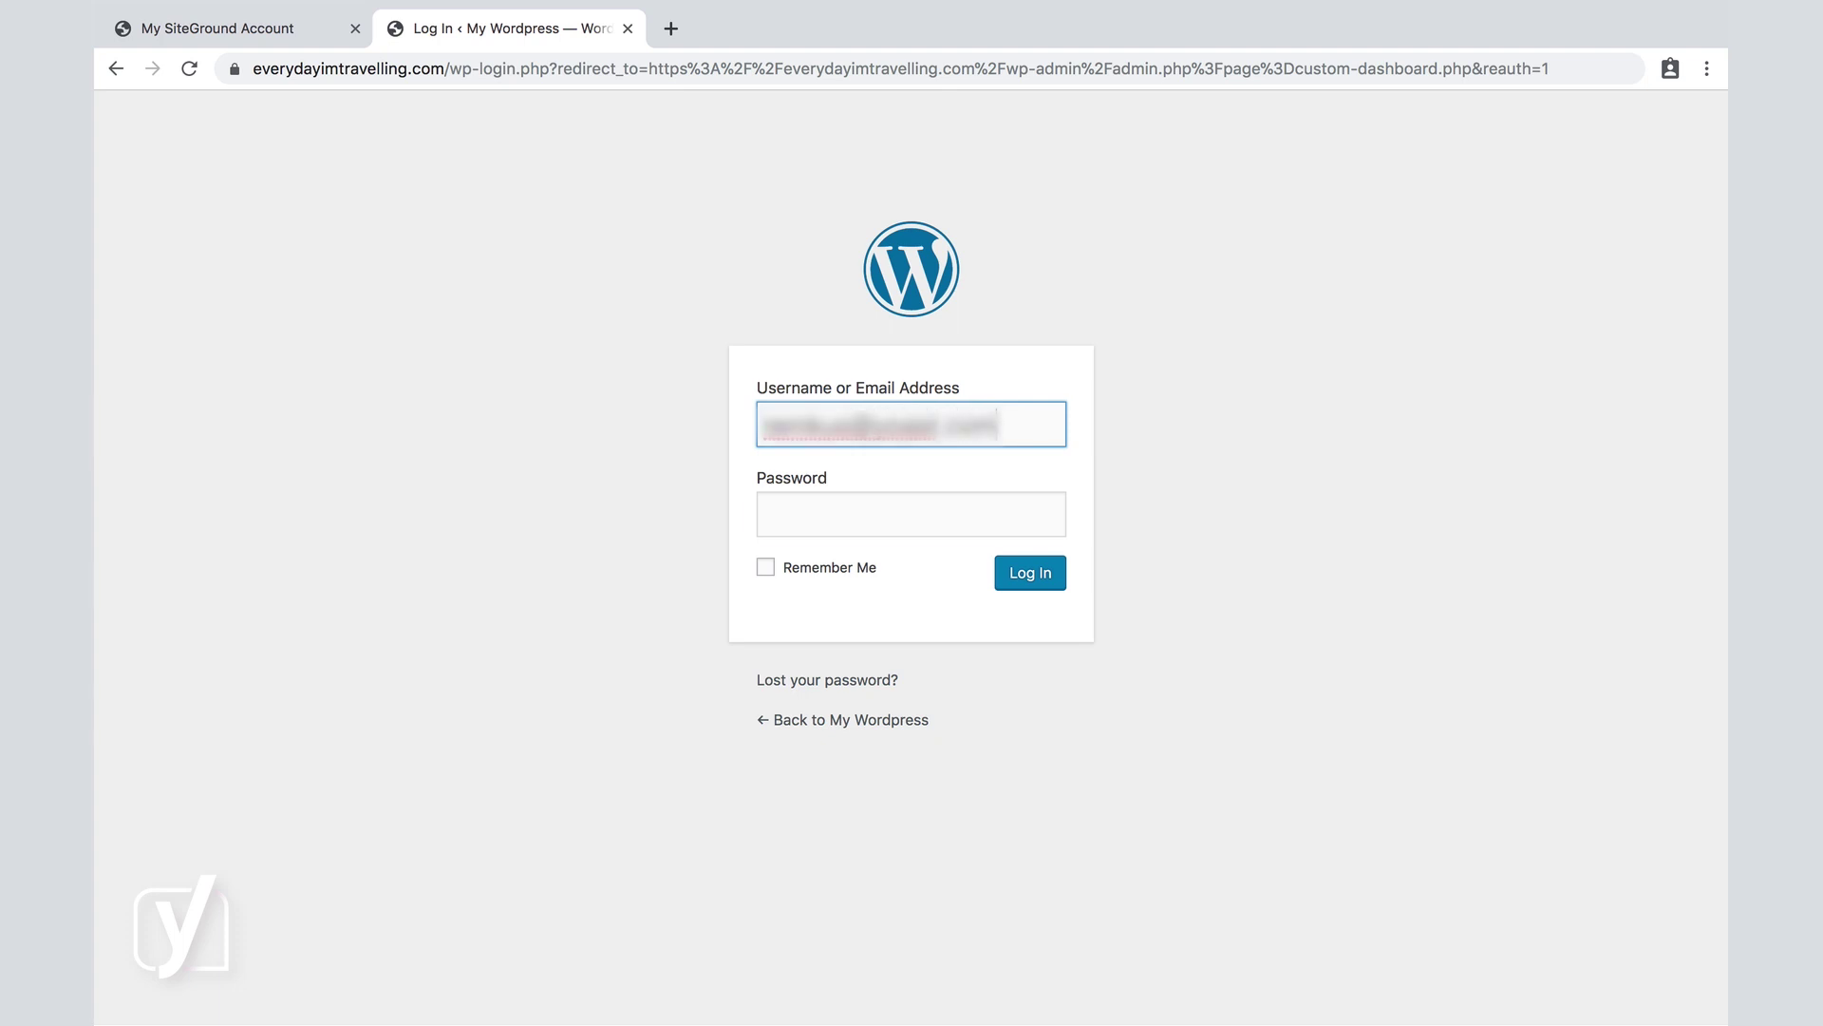
key("Tab")
type("••••••••")
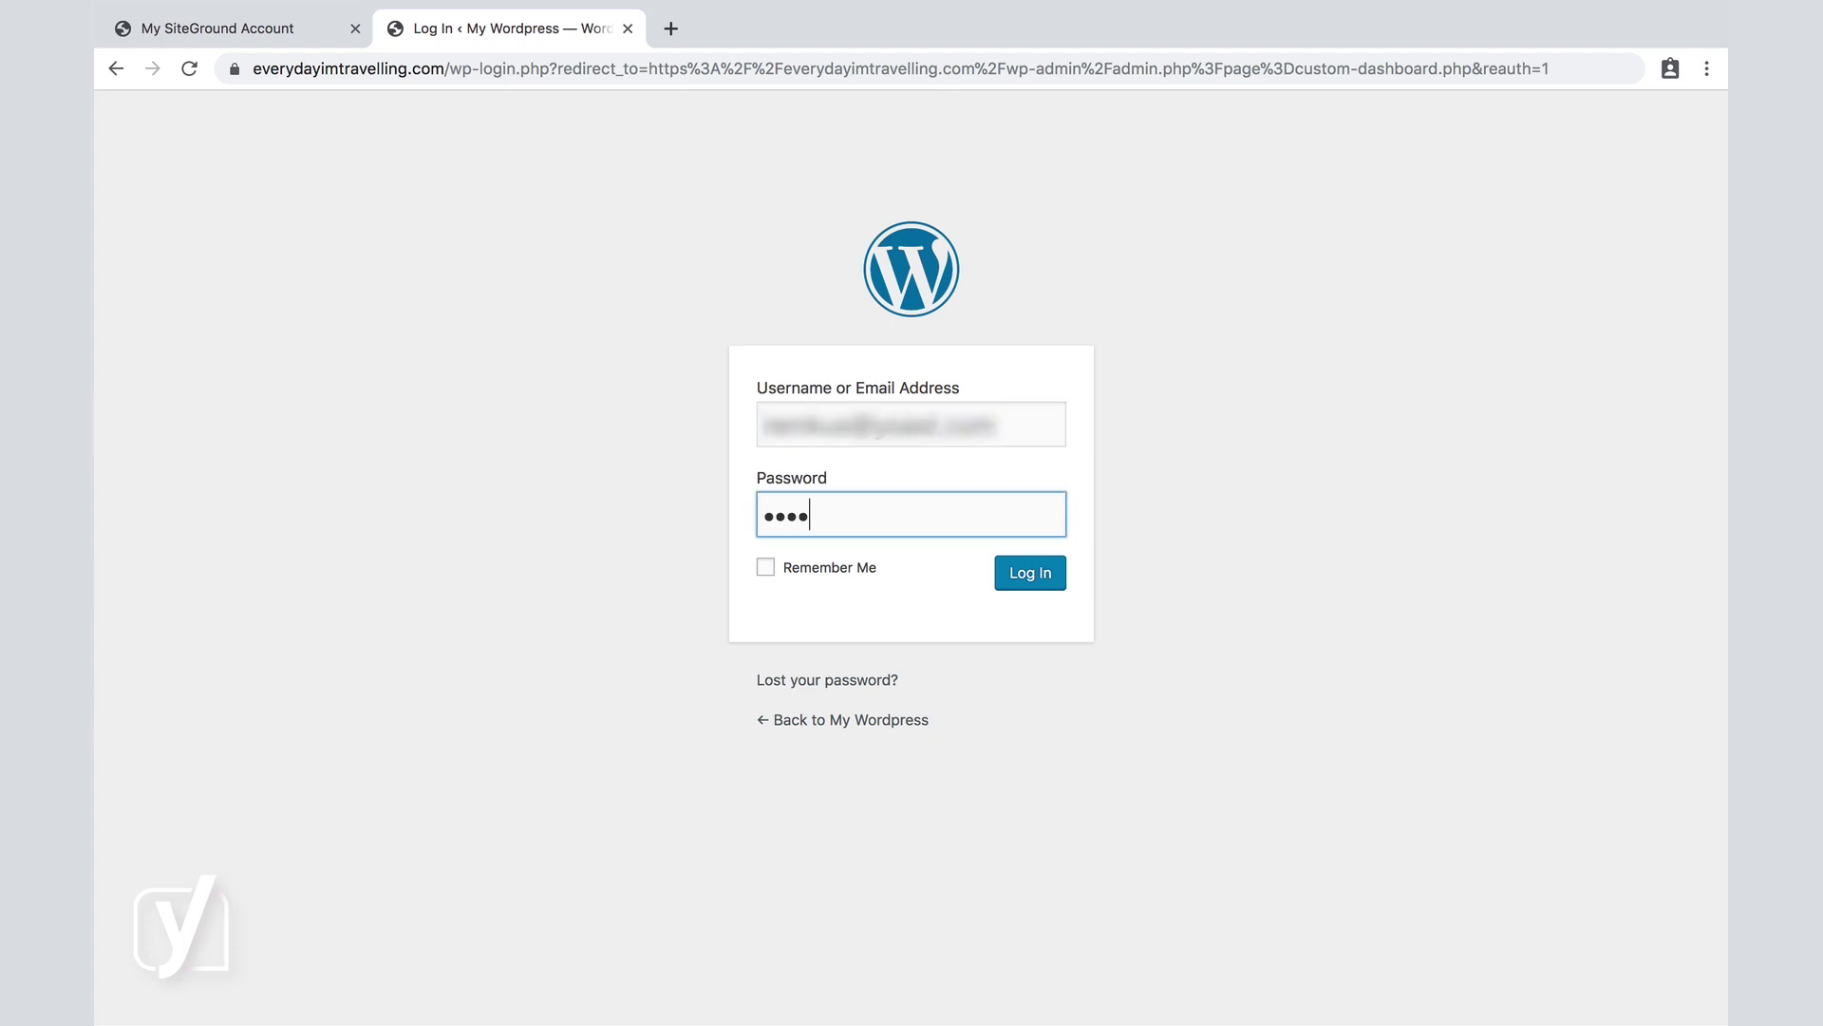
type("•••")
key("Return")
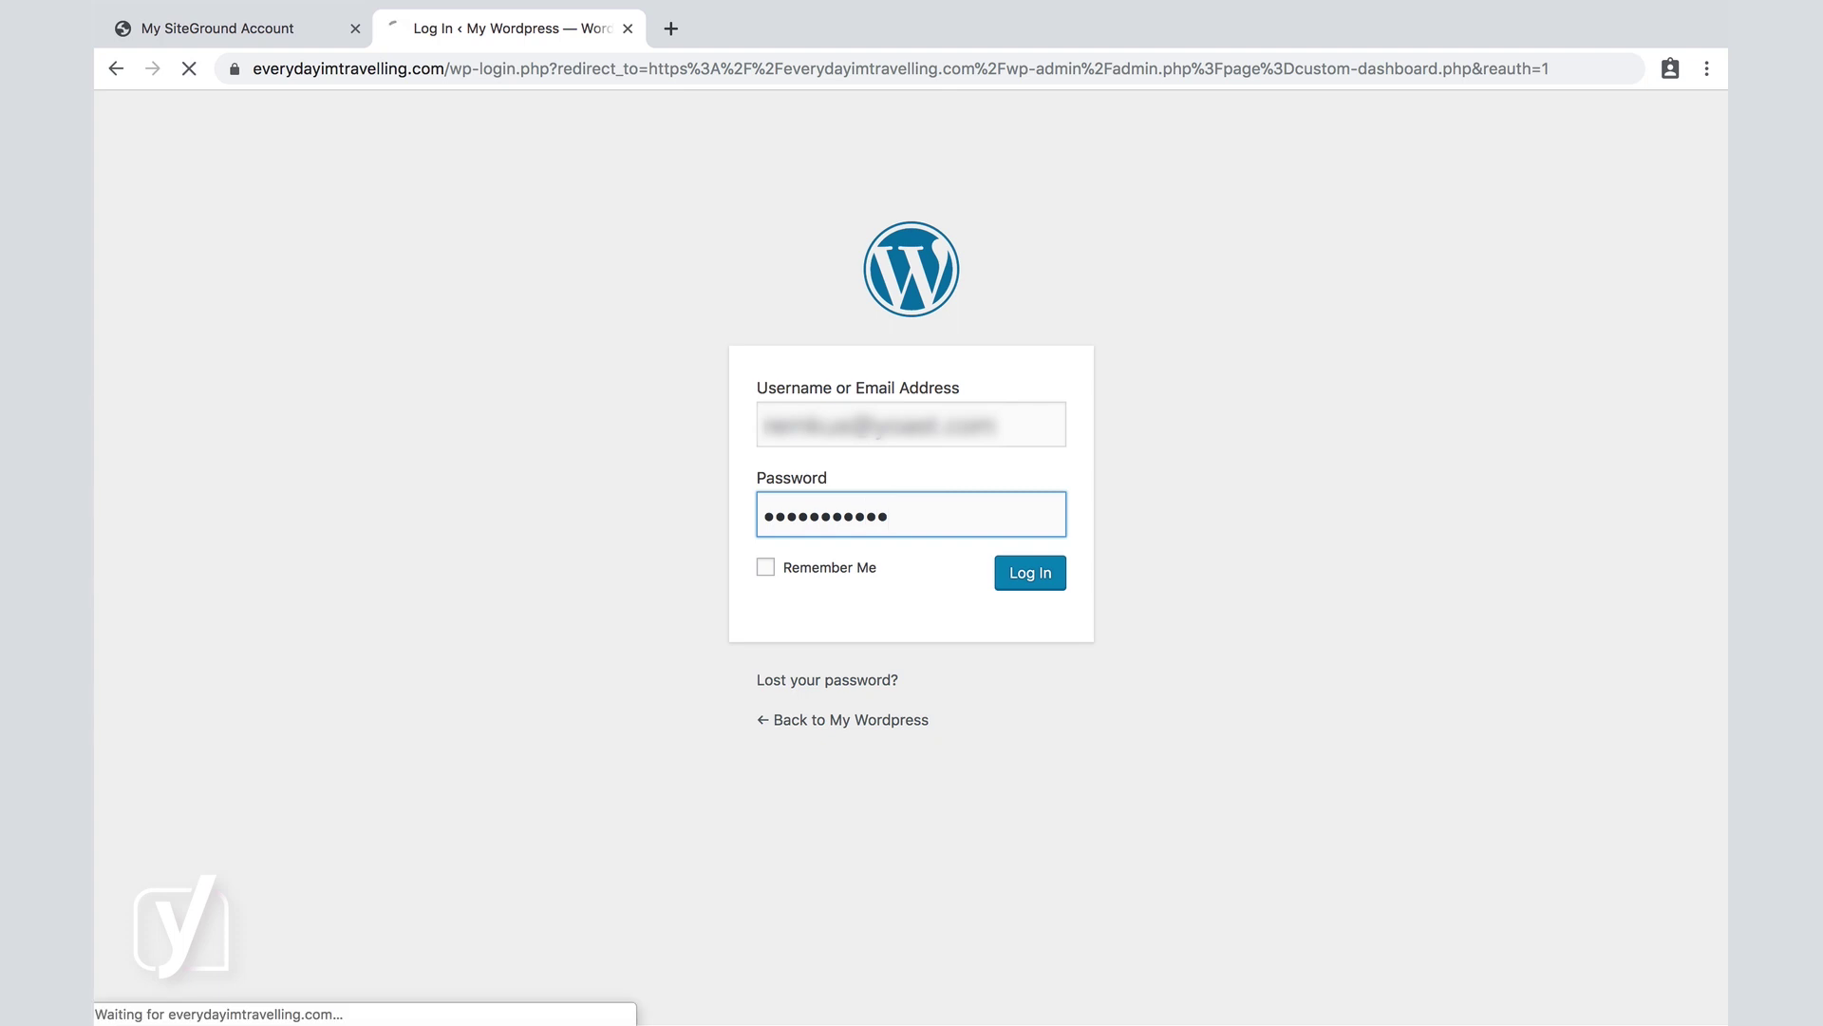